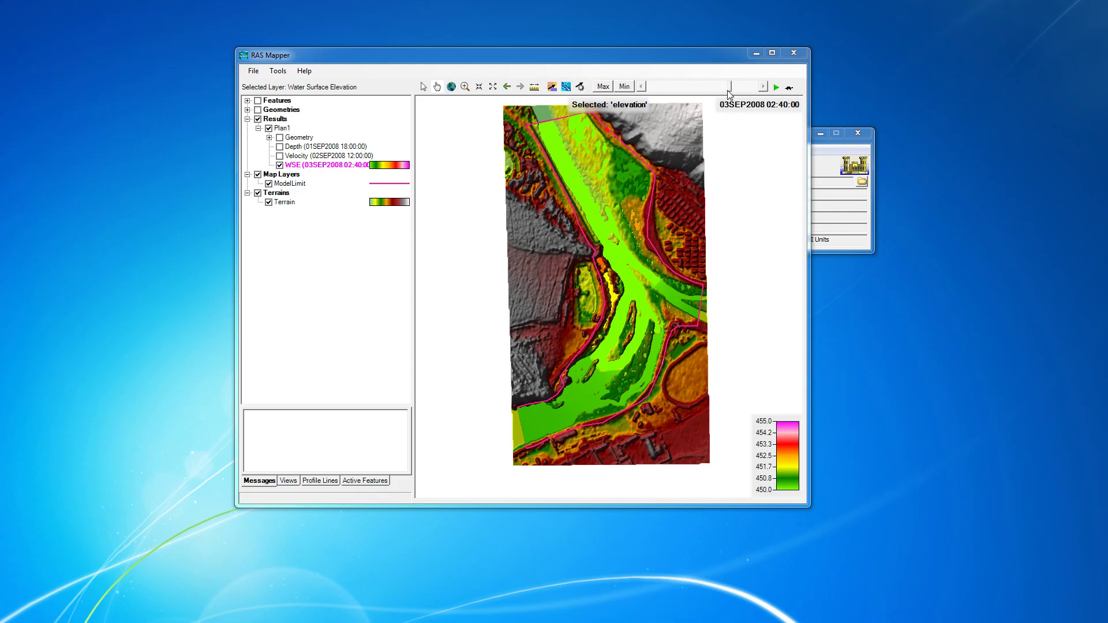
- Rewind the water surface results to 01SEP2008 10:00, then step forward through 10:40 and 11:20 to 12:00
drag(729, 91, 648, 91)
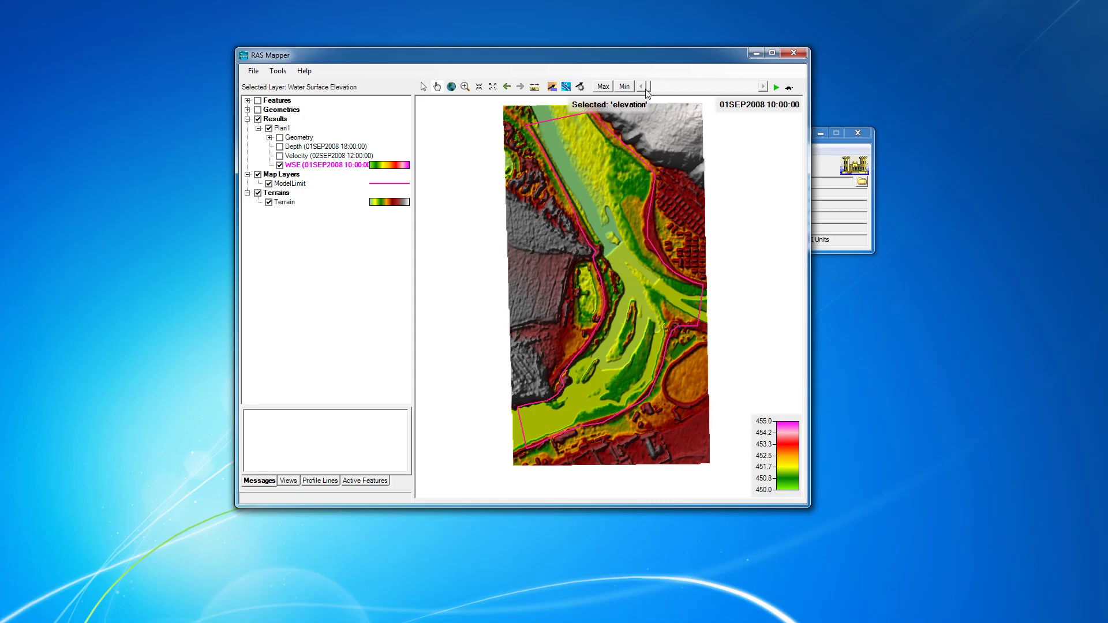
click(764, 86)
click(763, 87)
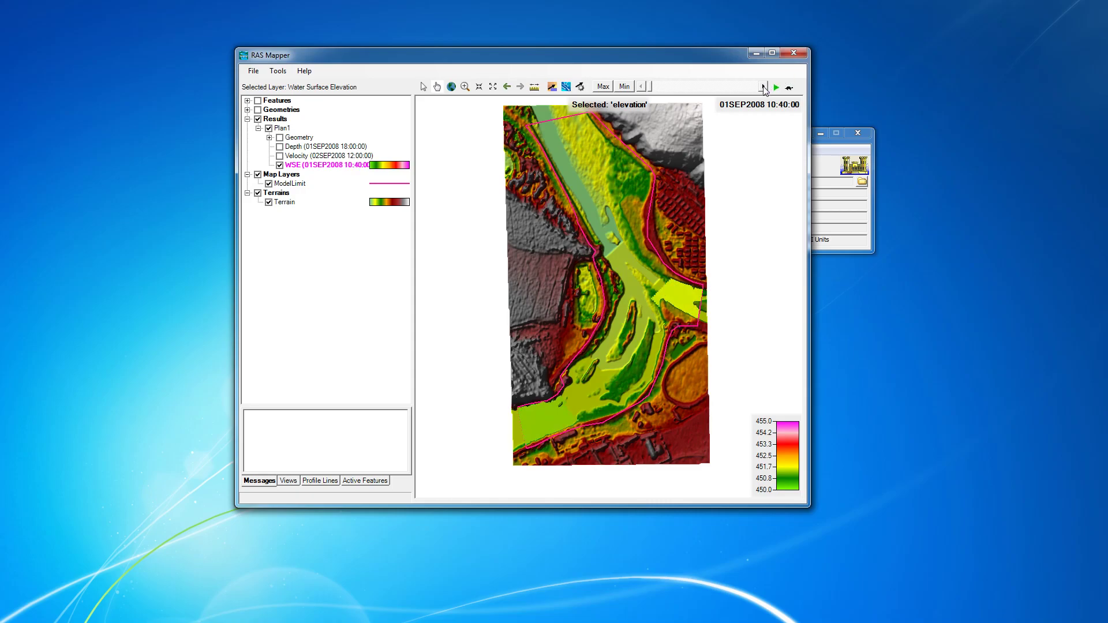
mouse_move(527, 437)
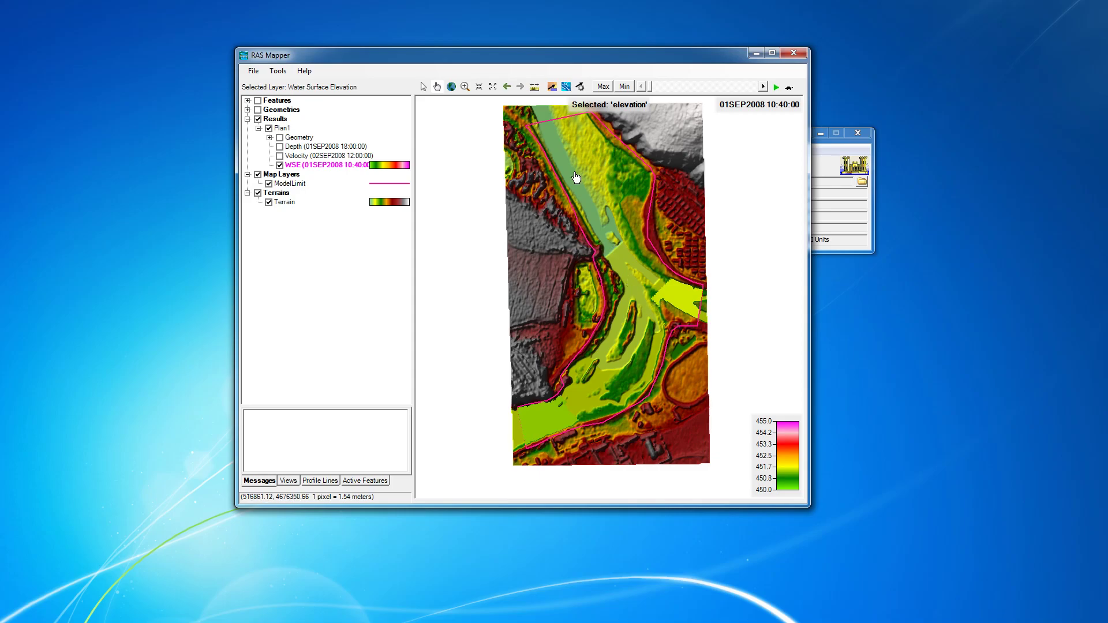
click(764, 86)
click(763, 86)
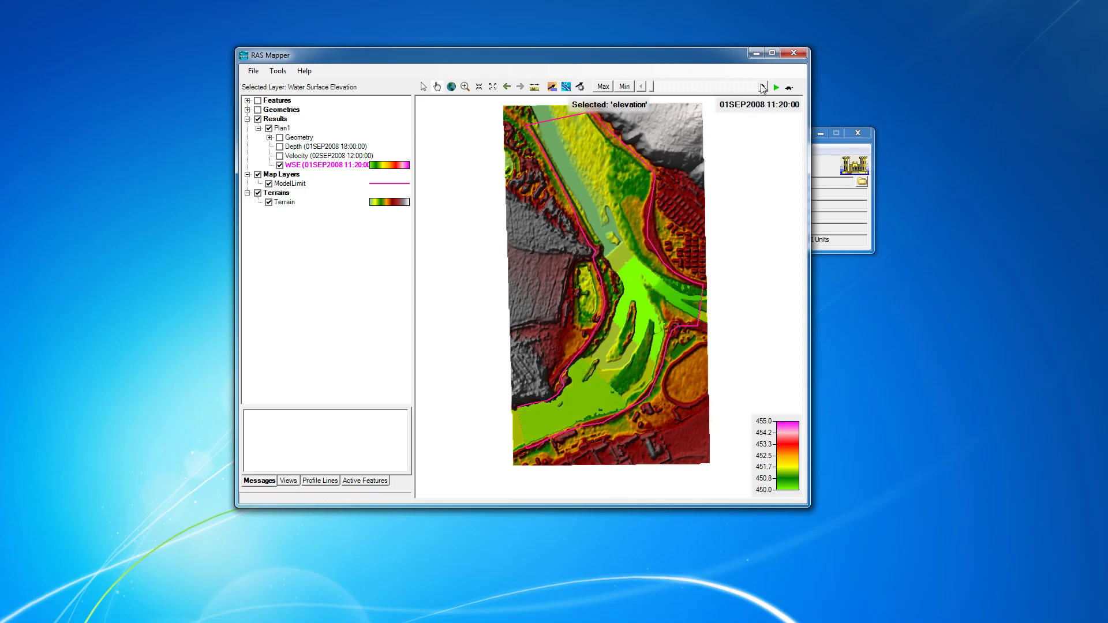
click(764, 86)
click(764, 87)
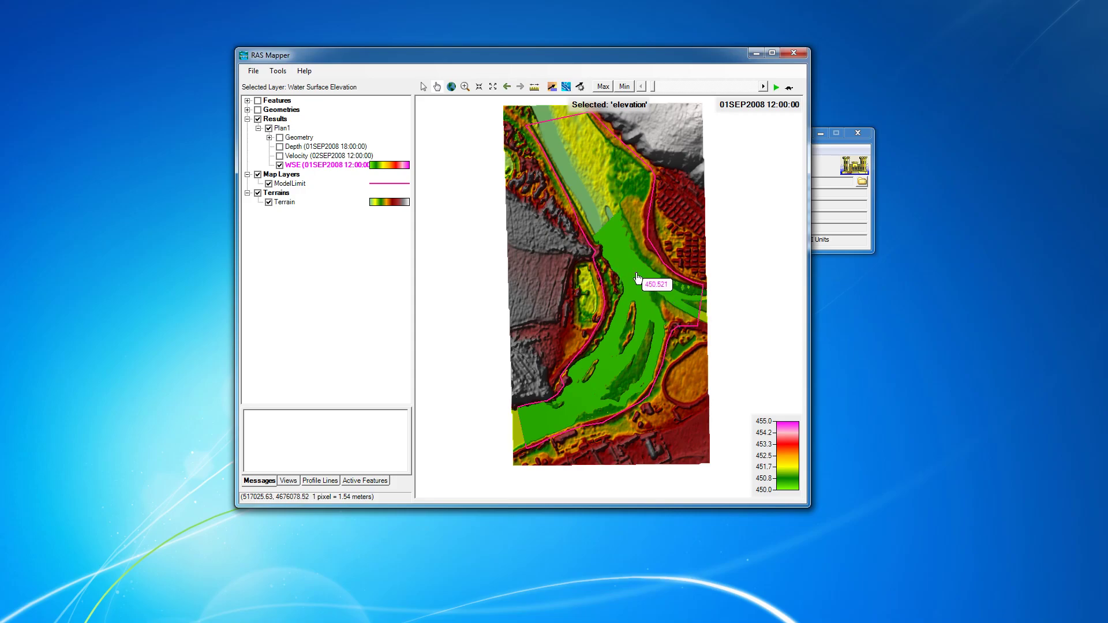
- Step the flood results from 12:00 to 15:00, then play the animation onward
click(763, 87)
click(763, 87)
click(763, 87)
click(763, 87)
click(764, 87)
click(763, 87)
click(763, 86)
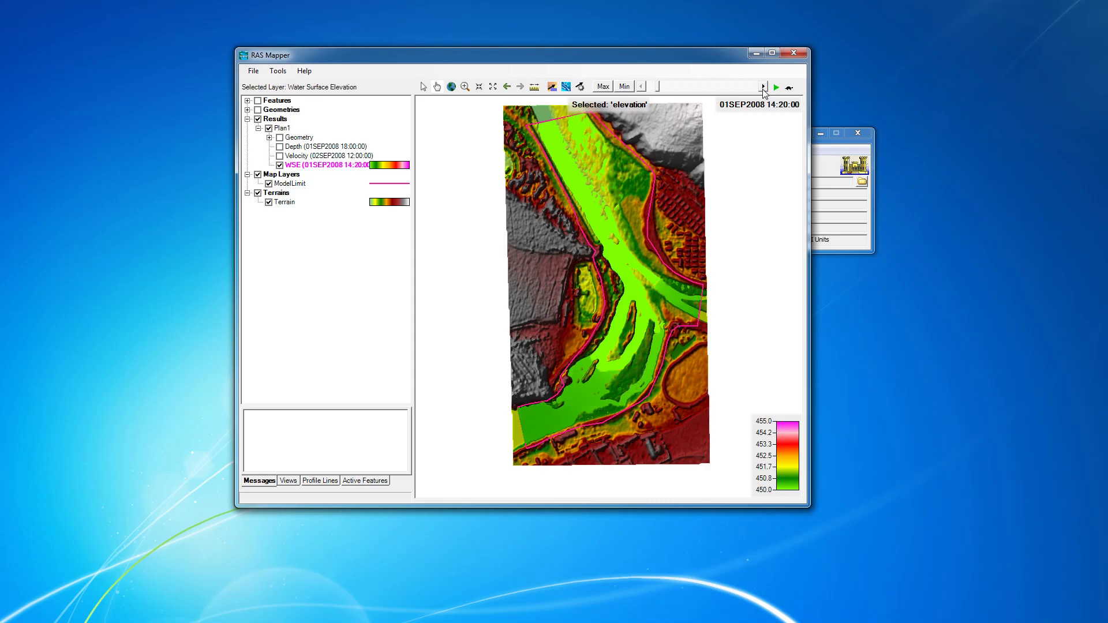
click(764, 87)
click(763, 87)
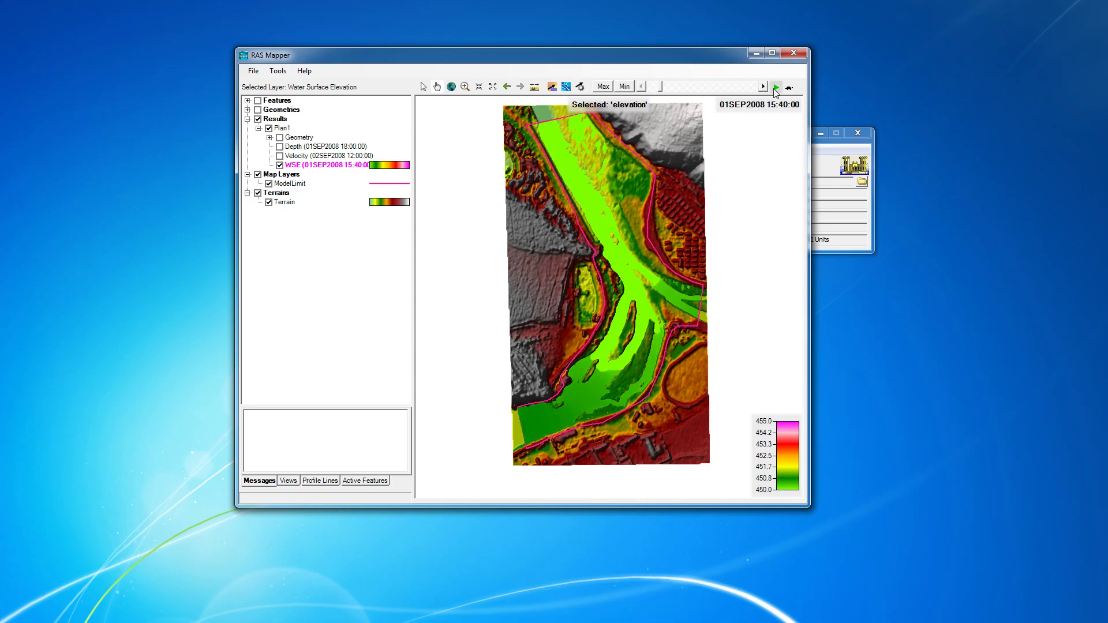
click(777, 87)
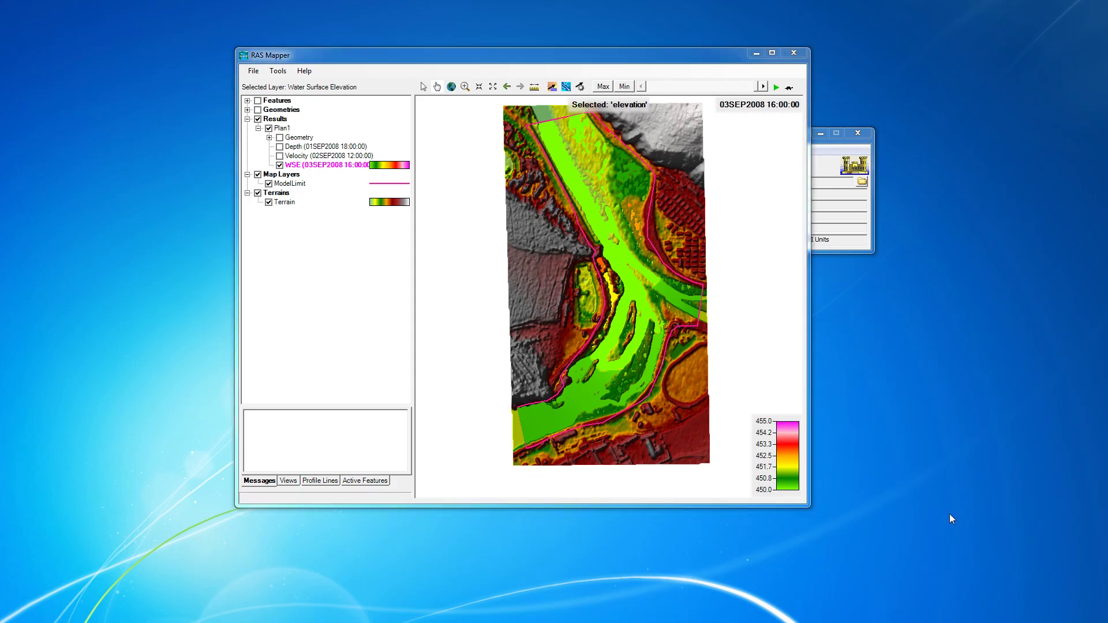
- Close RAS Mapper and HEC-RAS, and open the flood simulation project folder in Explorer
click(794, 53)
click(858, 134)
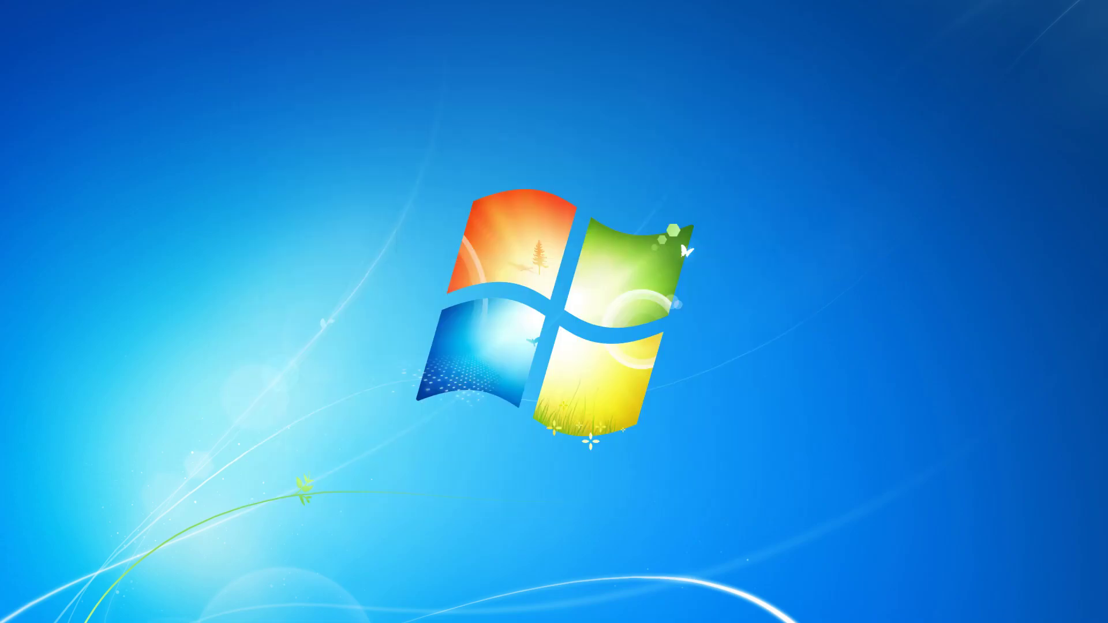
key(super+e)
drag(606, 174, 625, 184)
double_click(554, 289)
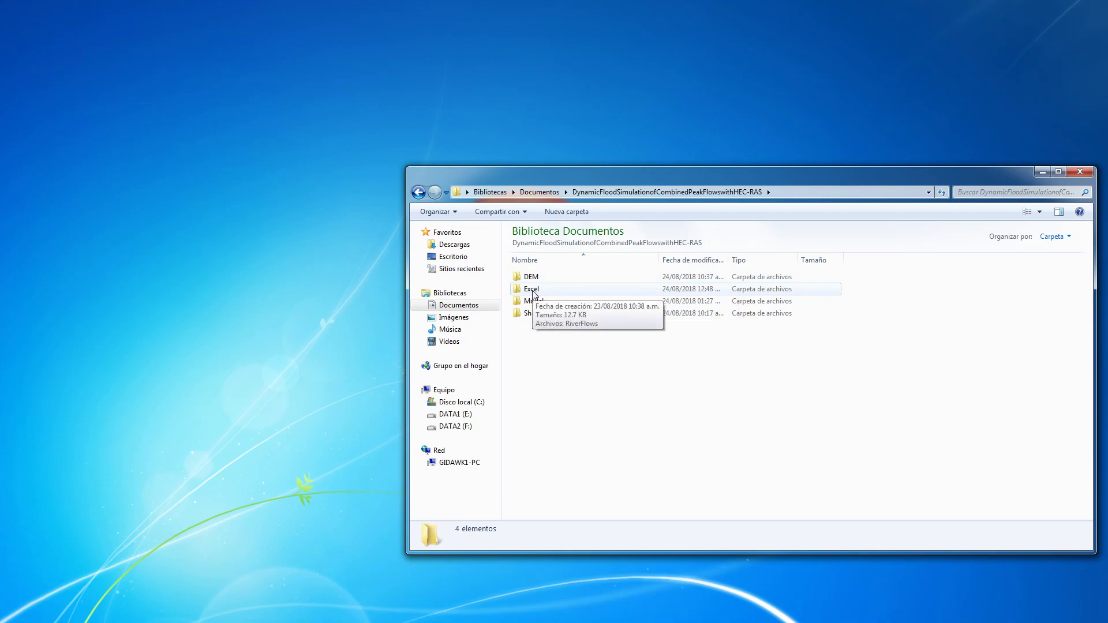
- Select all 17 files in the Model folder and delete them to the Recycle Bin
click(534, 291)
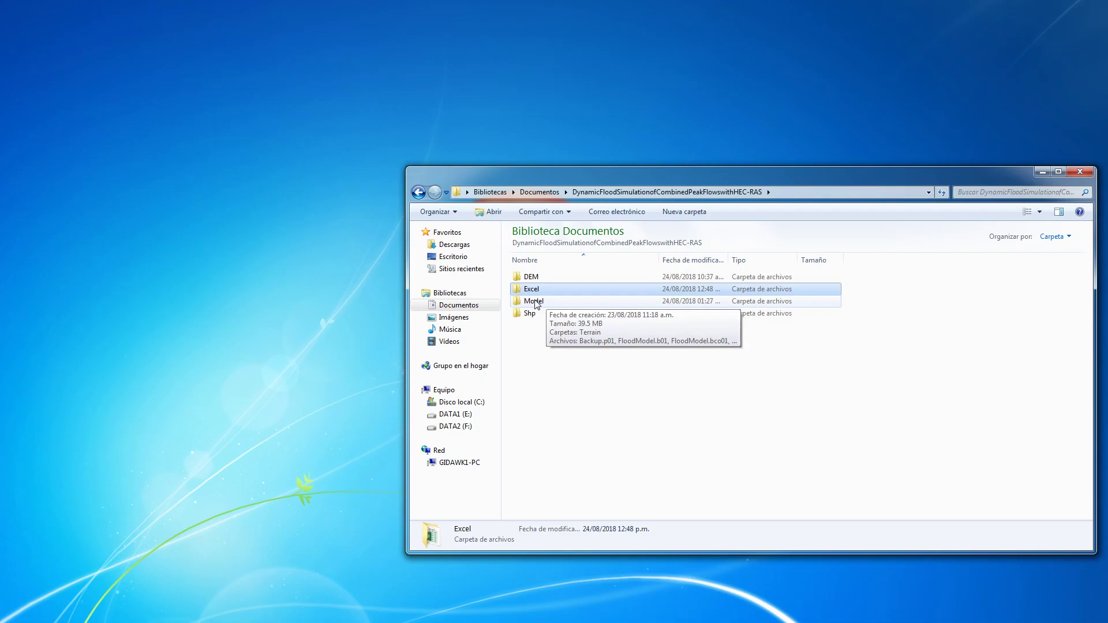
click(528, 315)
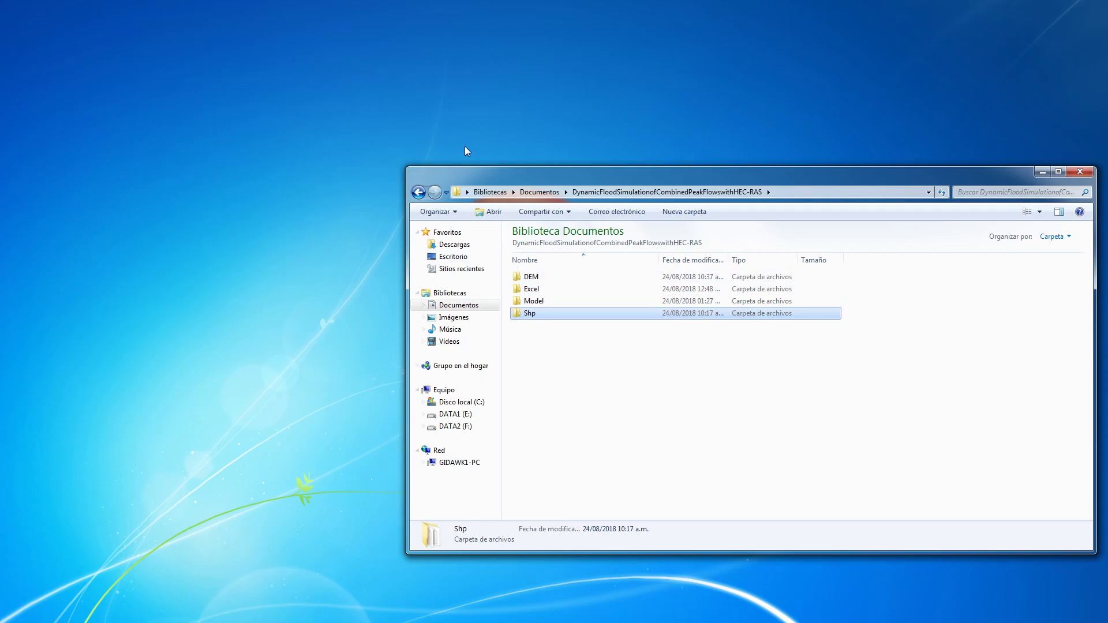
double_click(534, 301)
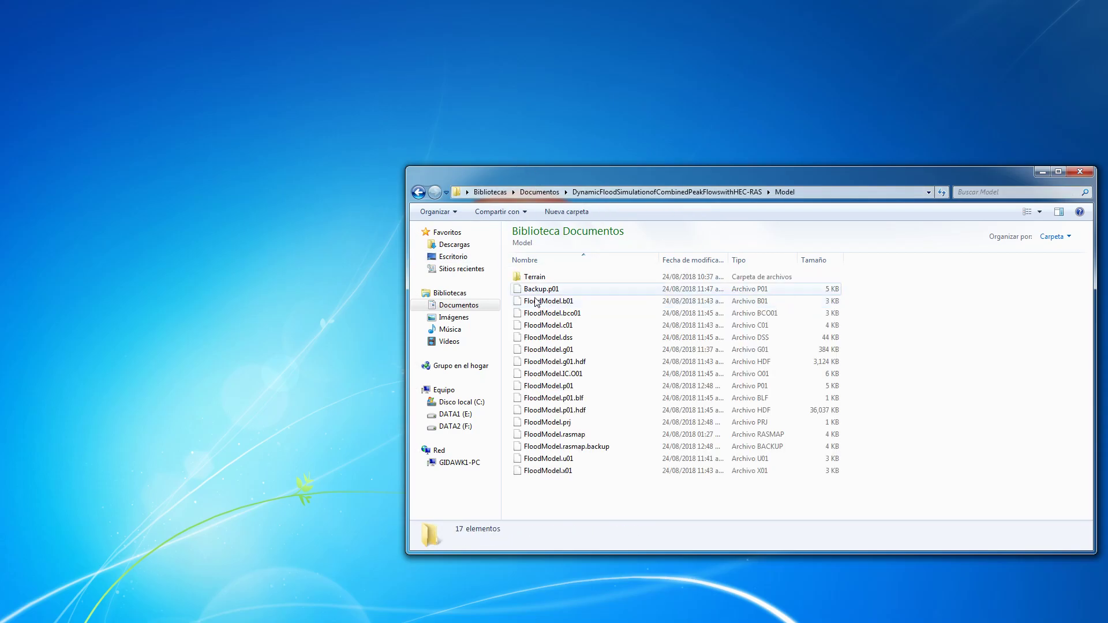
click(532, 280)
key(shift+Down)
key(shift+Down)
key(shift+Down)
key(shift+Down)
key(shift+Down)
key(shift+Down)
key(shift+Down)
key(shift+Down)
key(shift+Down)
key(shift+Down)
key(shift+Down)
key(shift+Down)
key(shift+Down)
key(shift+Down)
key(shift+Down)
key(shift+Down)
key(shift+Down)
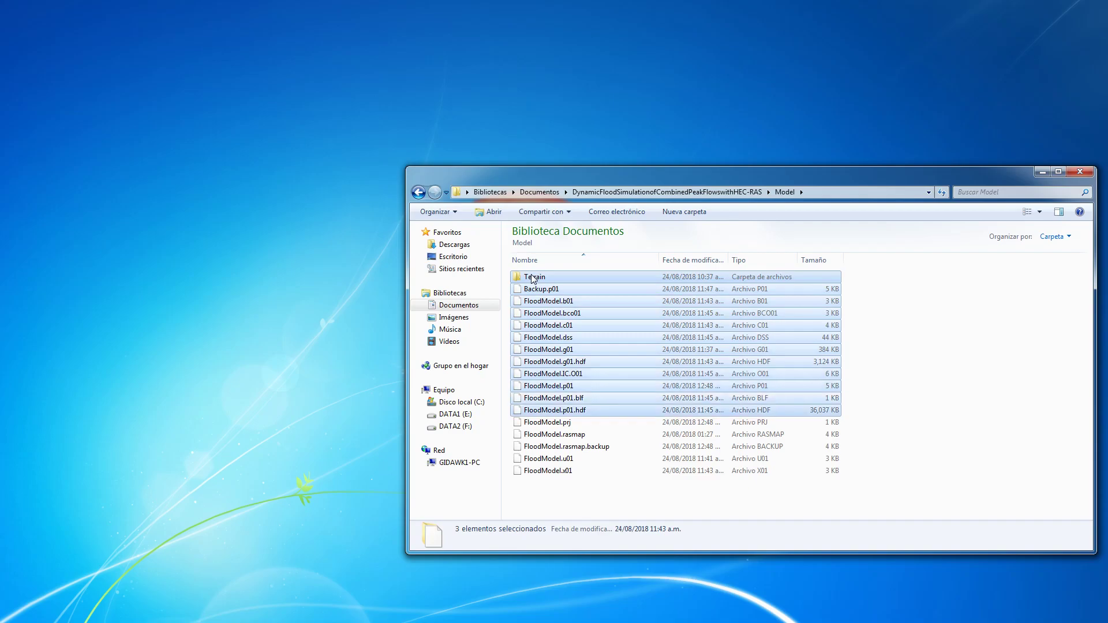
key(Delete)
click(592, 329)
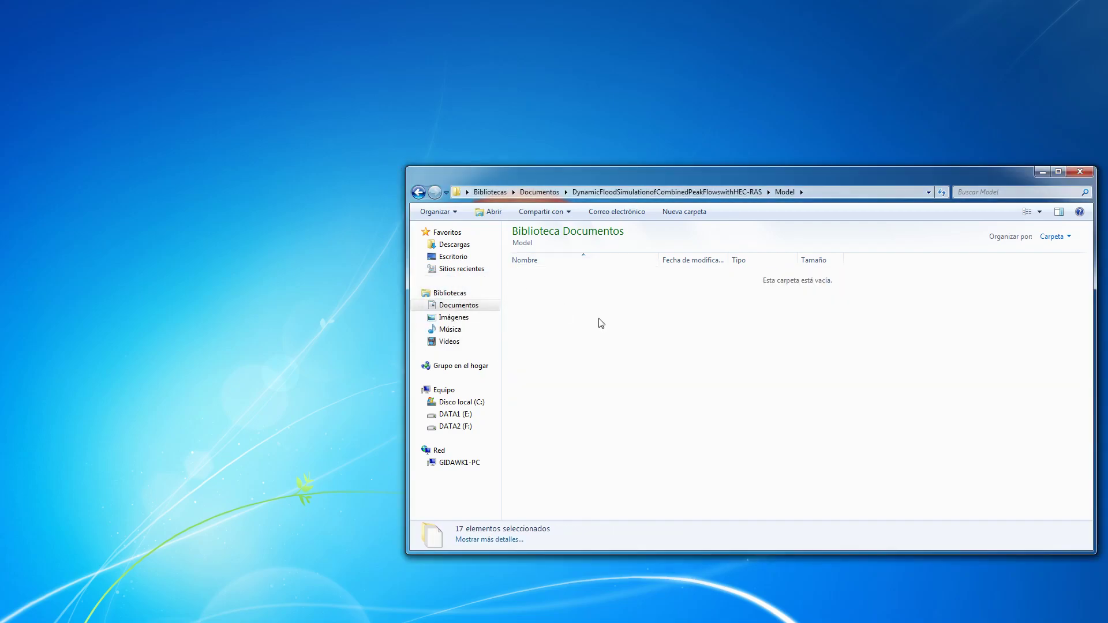
drag(708, 174, 1107, 212)
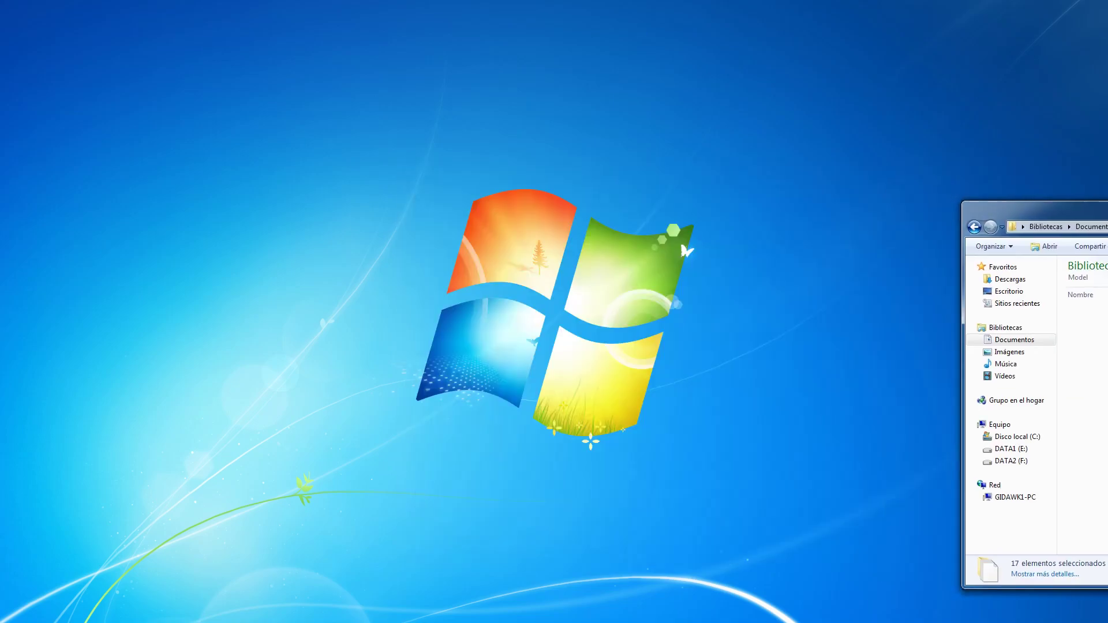
- Close Explorer and start a new HEC-RAS project located in the Model folder
key(alt+F4)
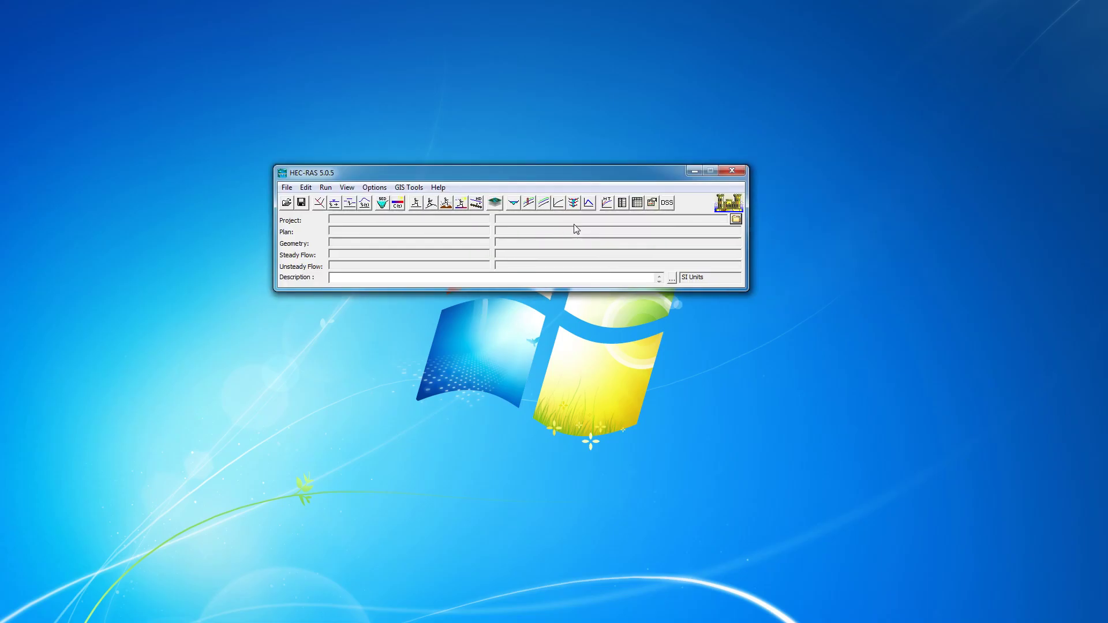
click(287, 188)
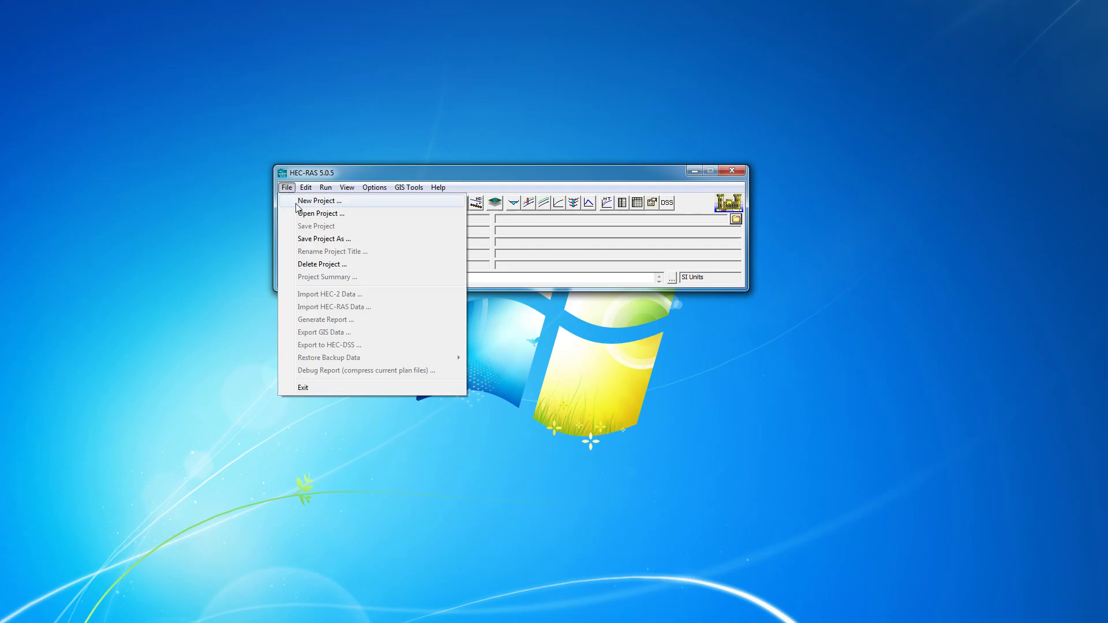
click(301, 203)
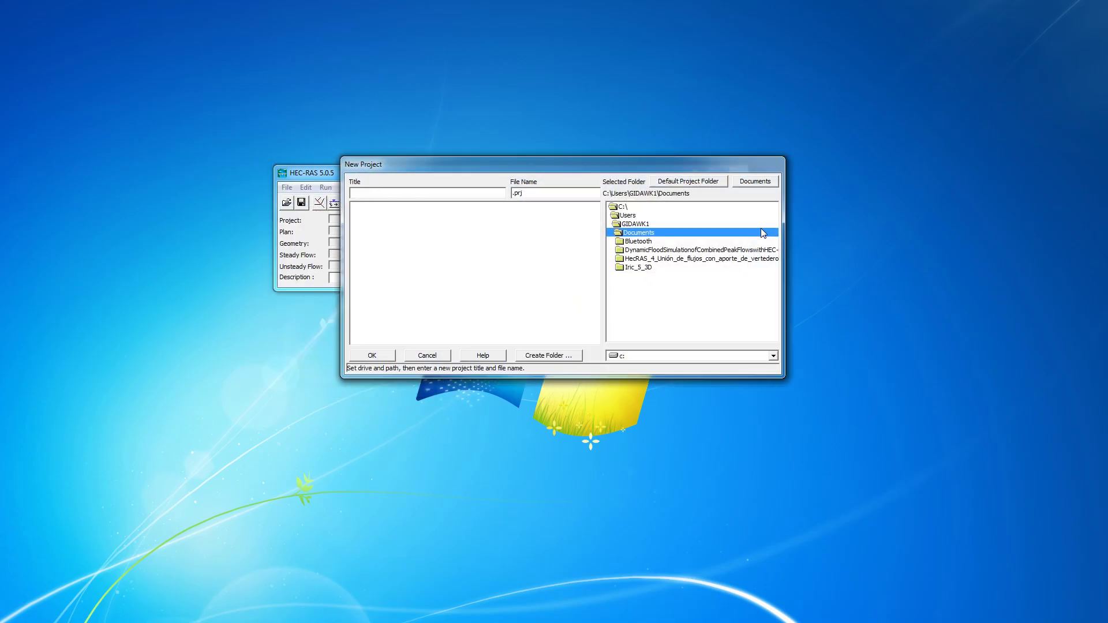
click(641, 251)
double_click(641, 255)
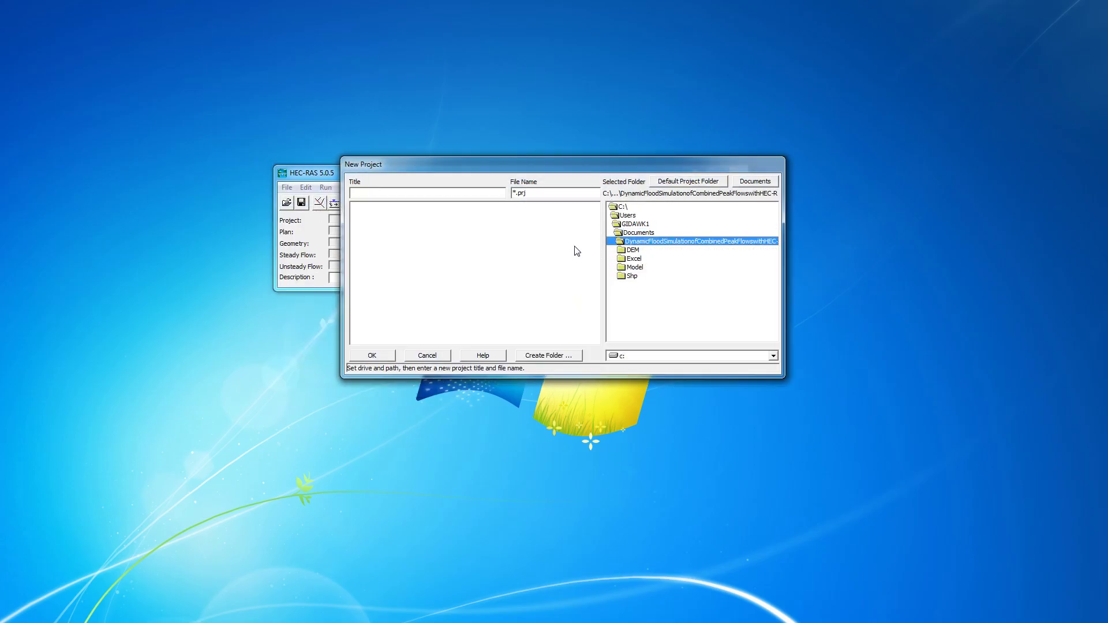
double_click(635, 269)
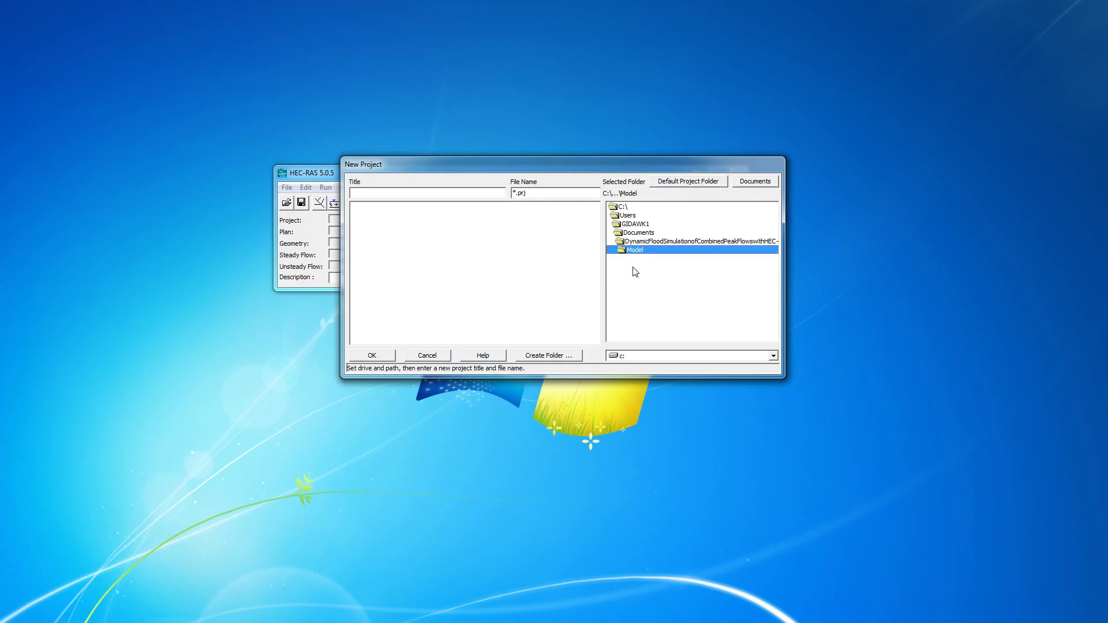
- Title the project DynamicFlood, accept its creation, and launch RAS Mapper
click(420, 197)
text(DynamicFlood)
click(359, 358)
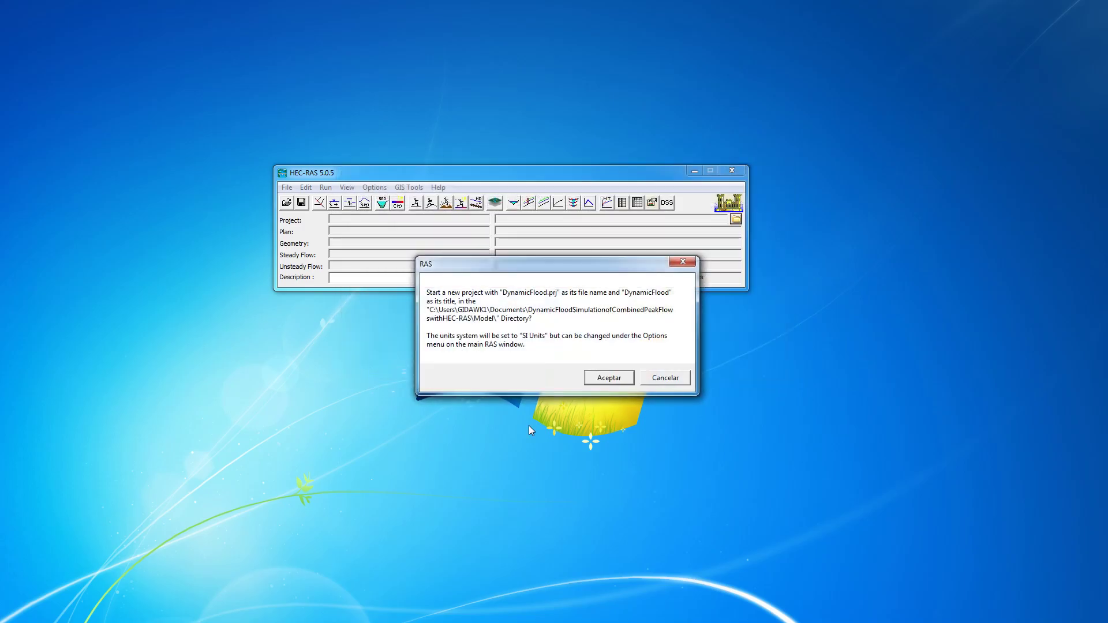
click(607, 379)
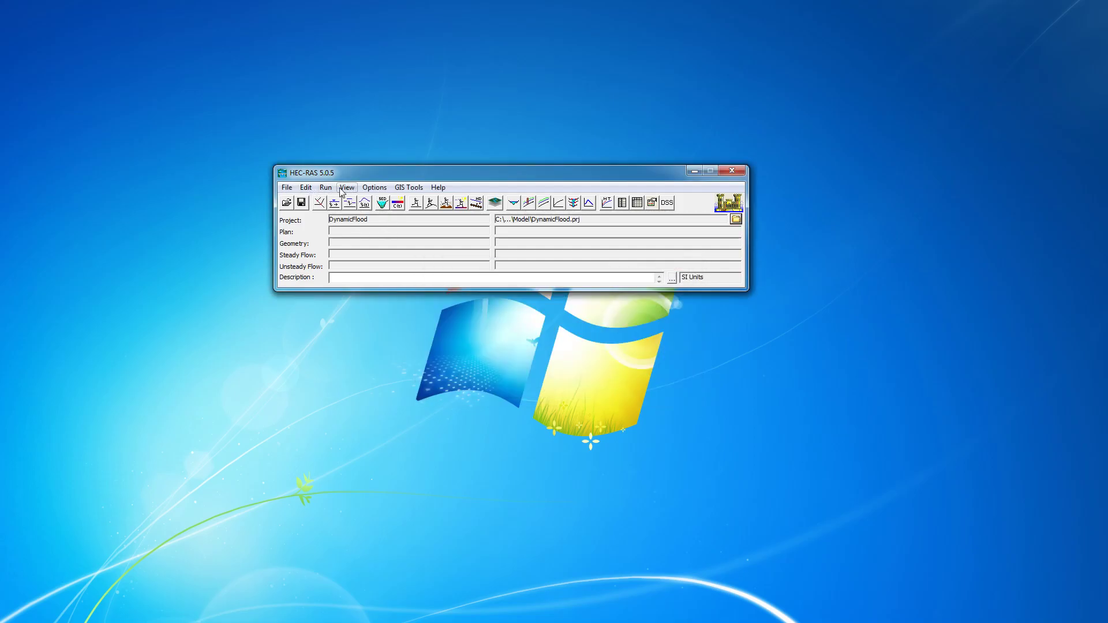
click(495, 203)
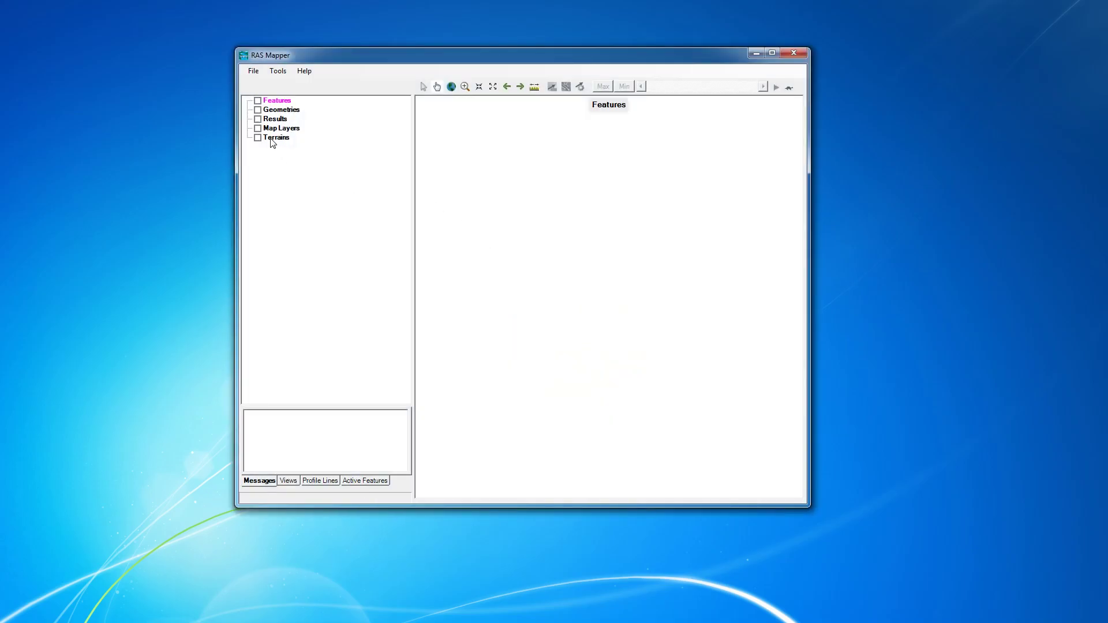
- Start a new RAS terrain from the Terrains layer, skipping the spatial reference prompt
click(258, 138)
click(273, 137)
right_click(272, 140)
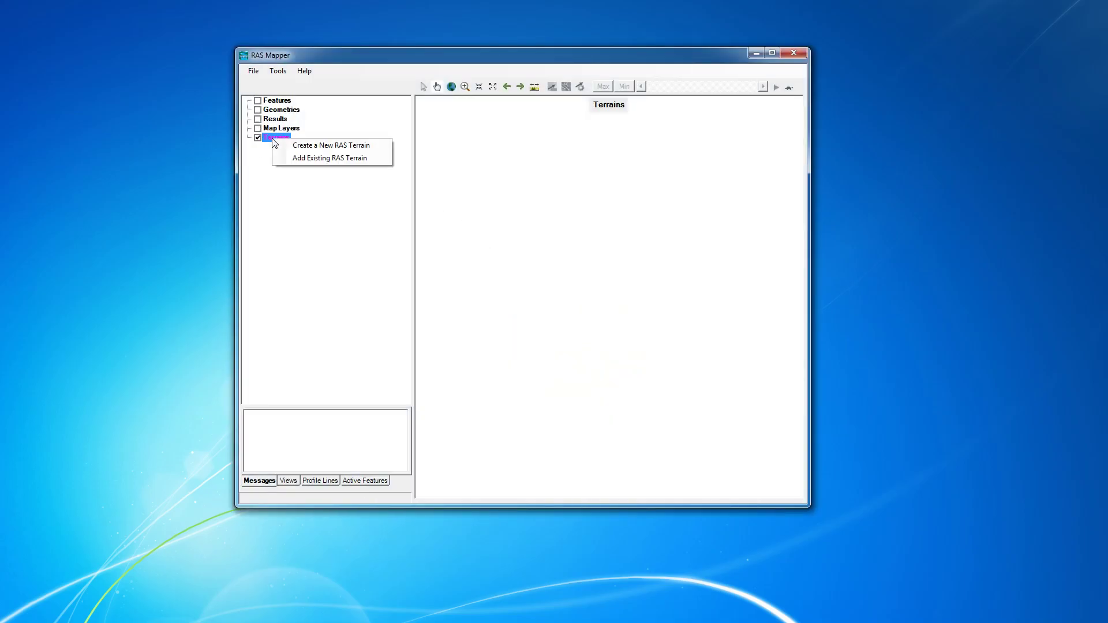
click(304, 146)
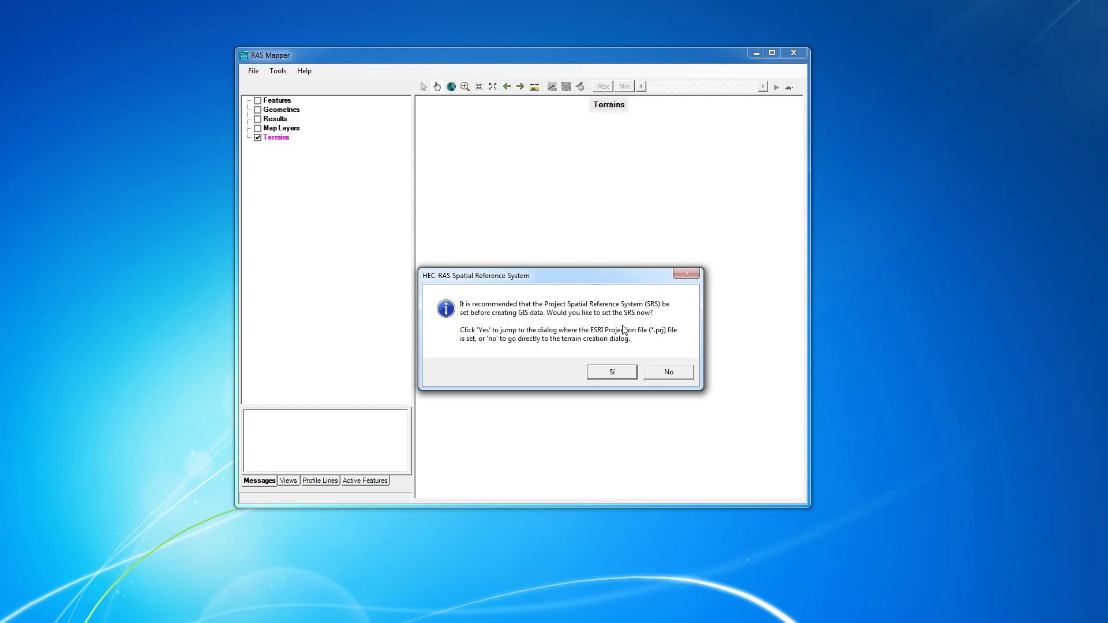
click(669, 372)
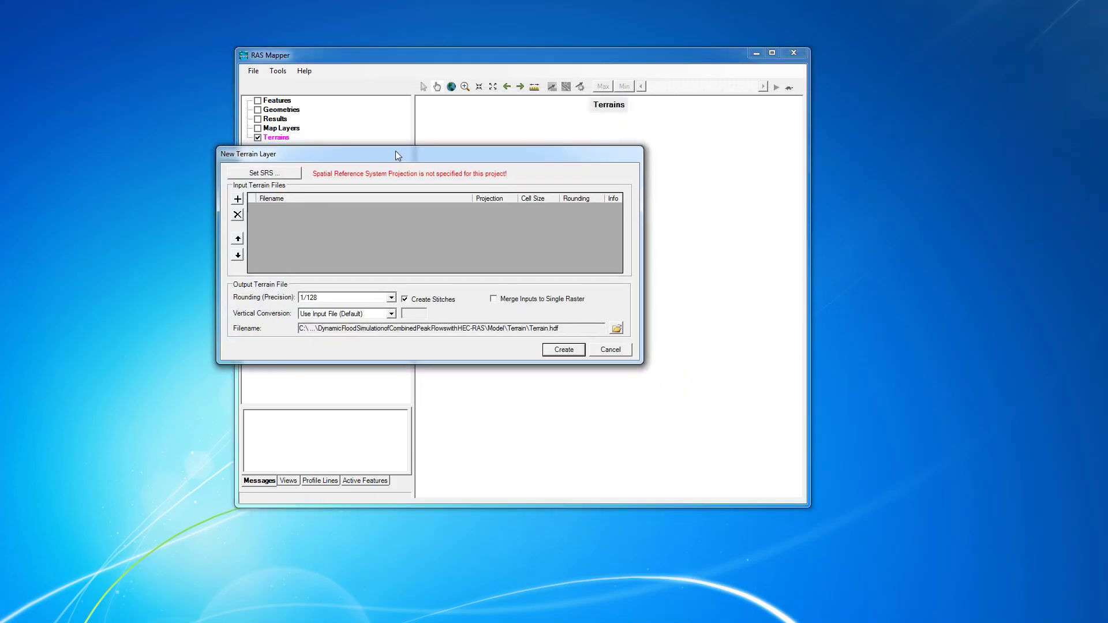
- Build the terrain from DEM\Koree-DSM_cut.tif, adopting its projection, and close the report
click(237, 198)
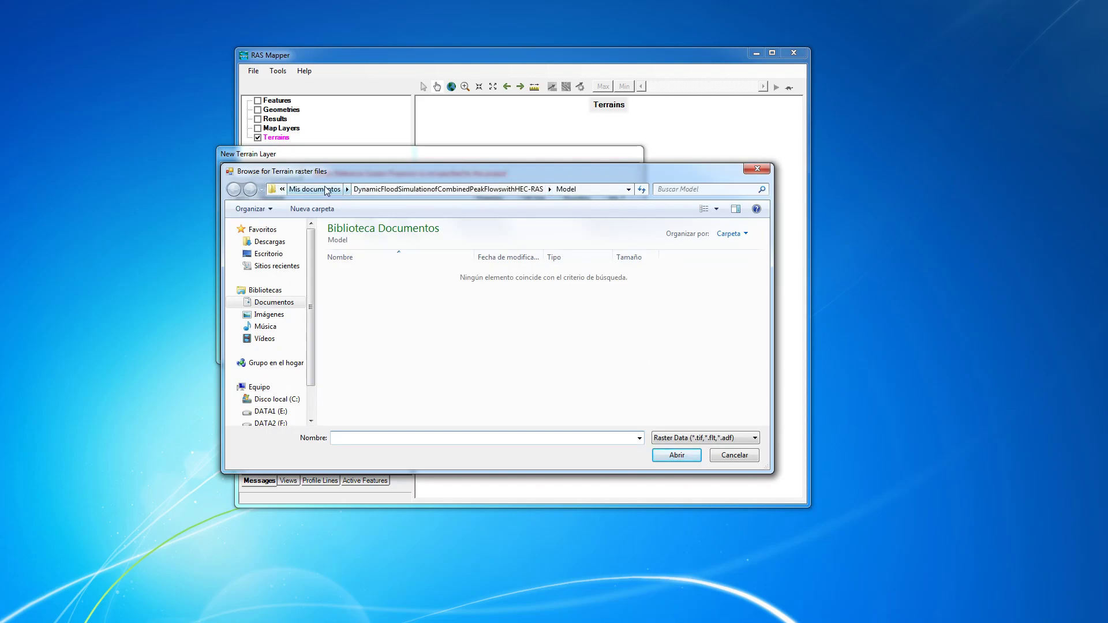
click(448, 189)
double_click(342, 275)
double_click(365, 275)
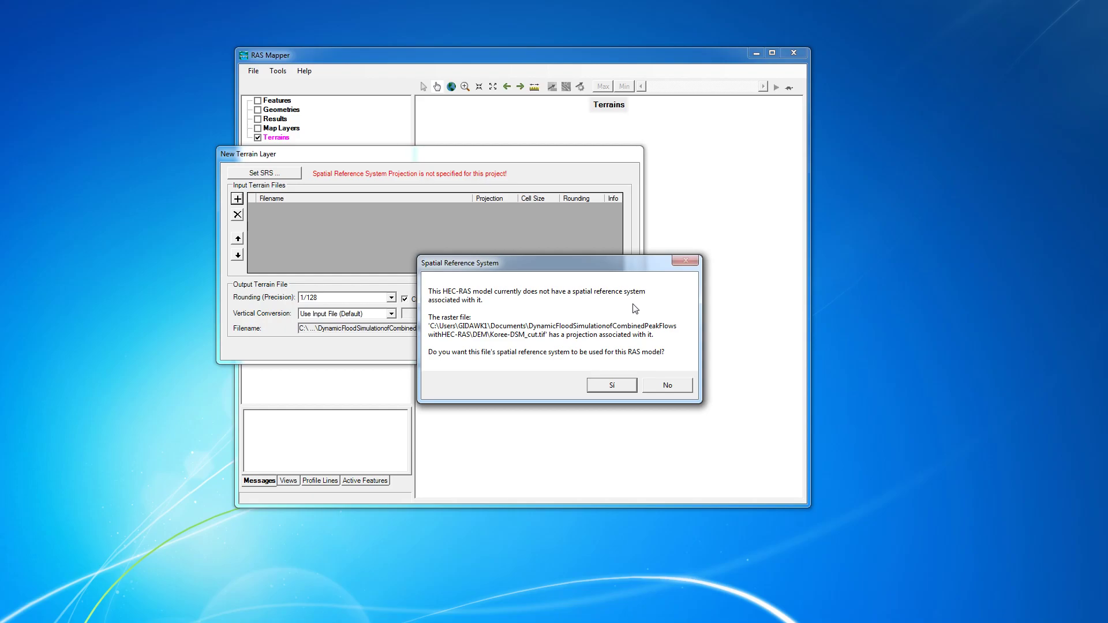
click(613, 385)
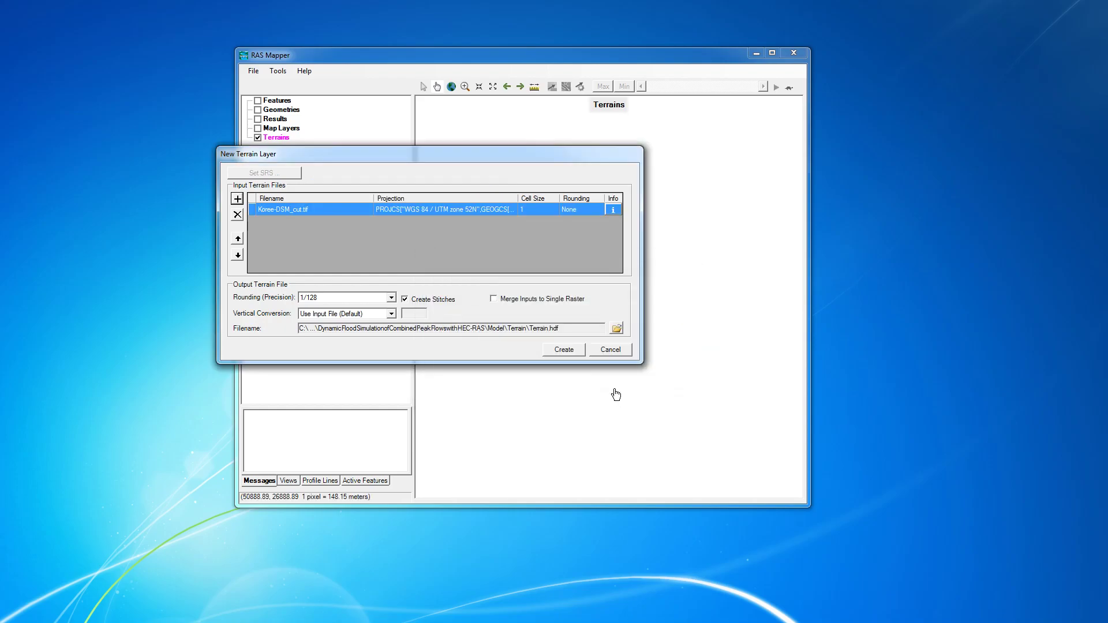
click(569, 355)
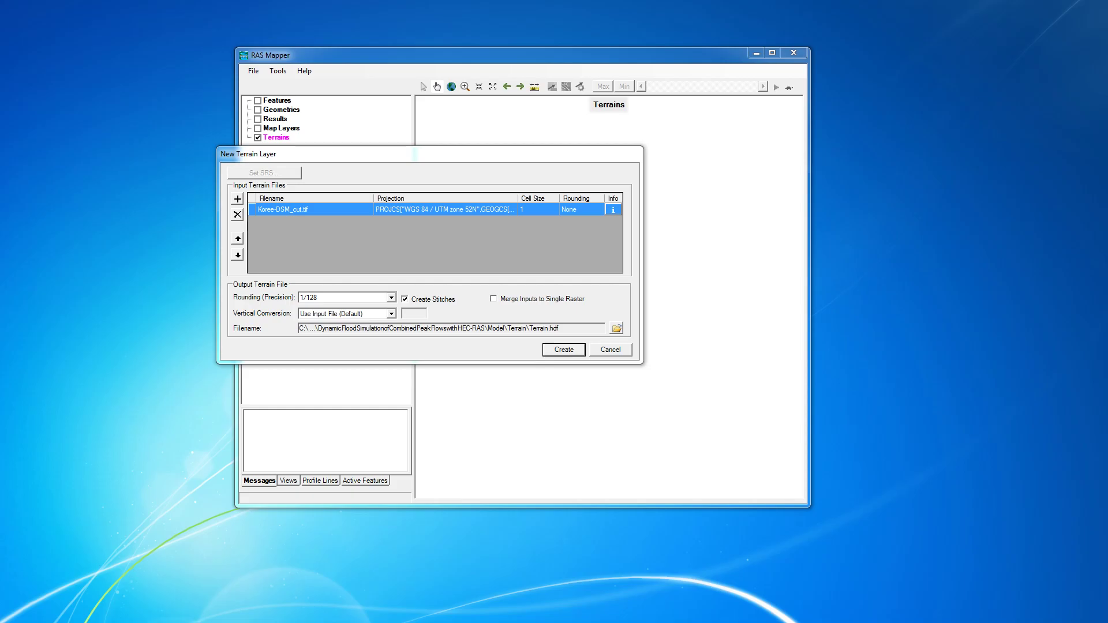
drag(281, 144, 487, 138)
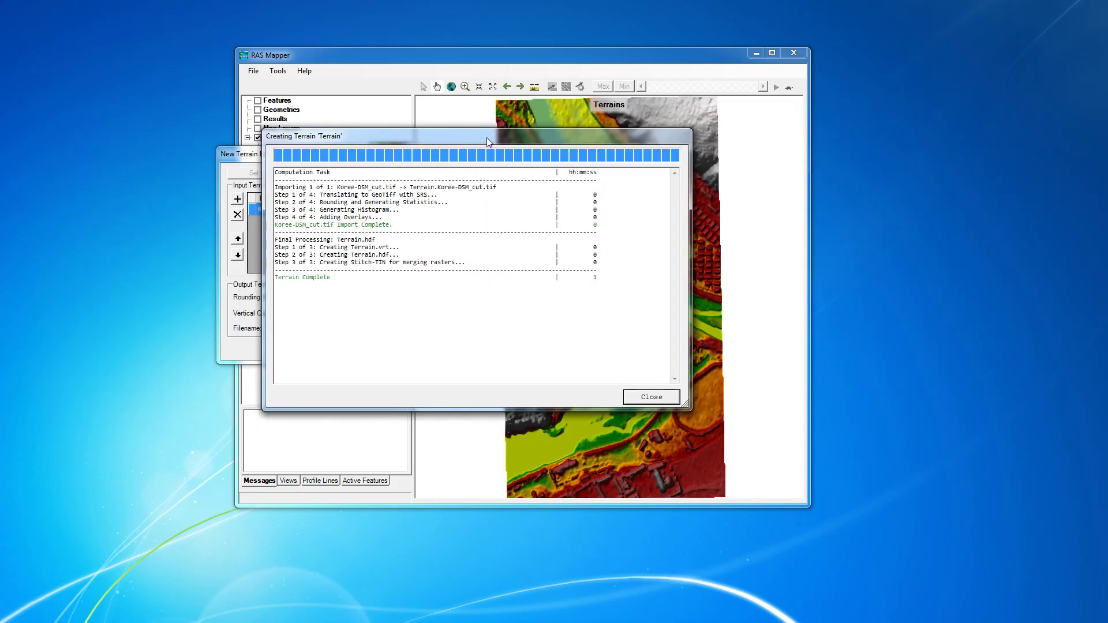
click(664, 398)
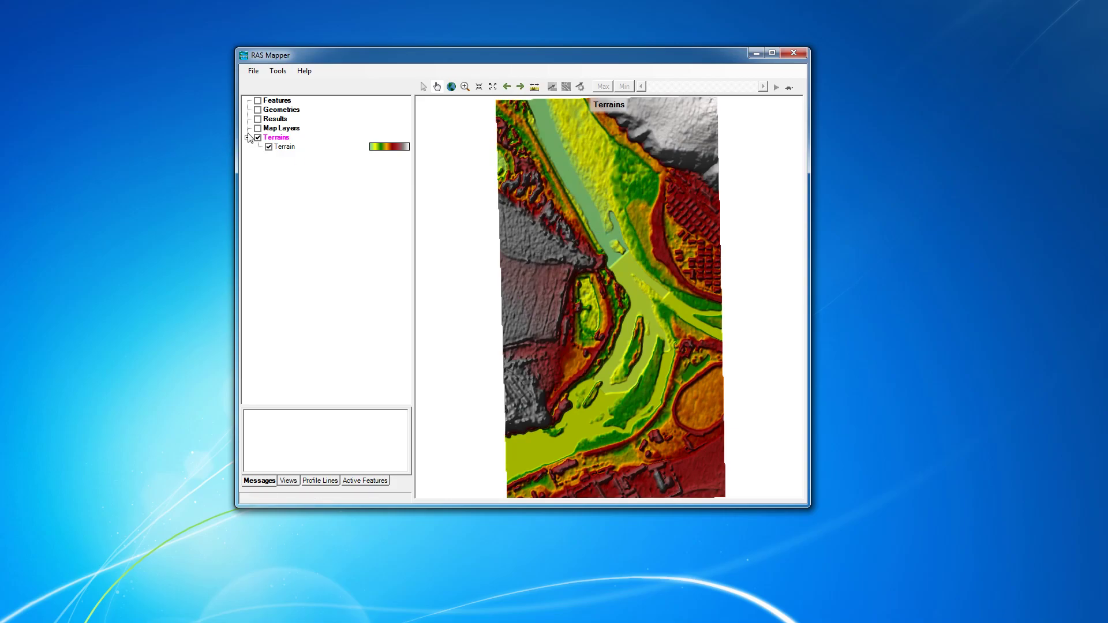
- Choose Add Existing Layer from the Map Layers group's options
click(266, 128)
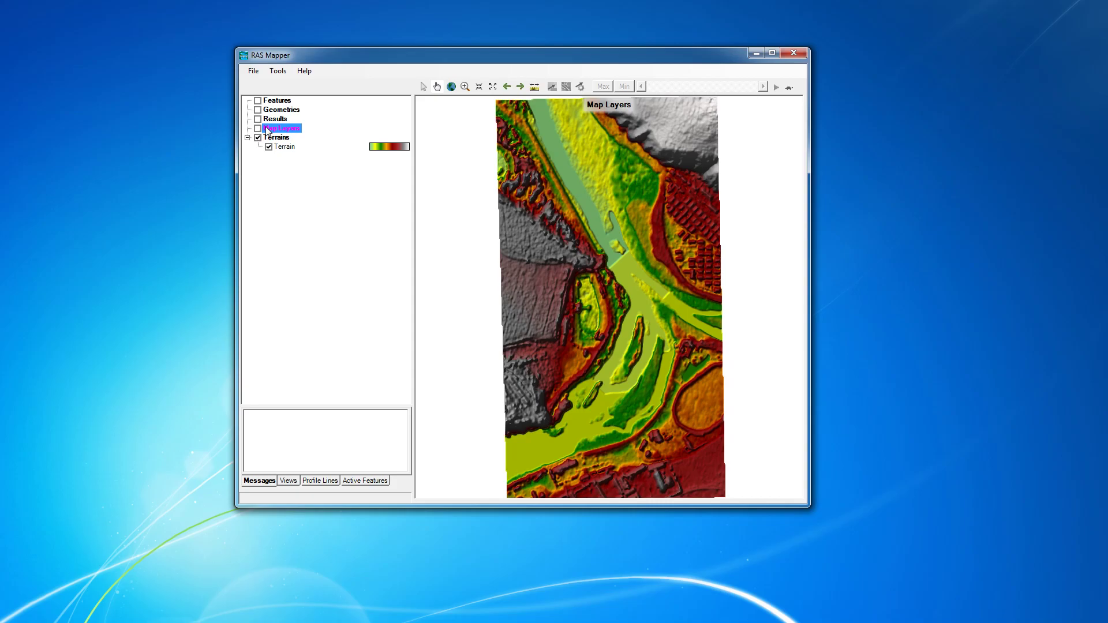
right_click(265, 127)
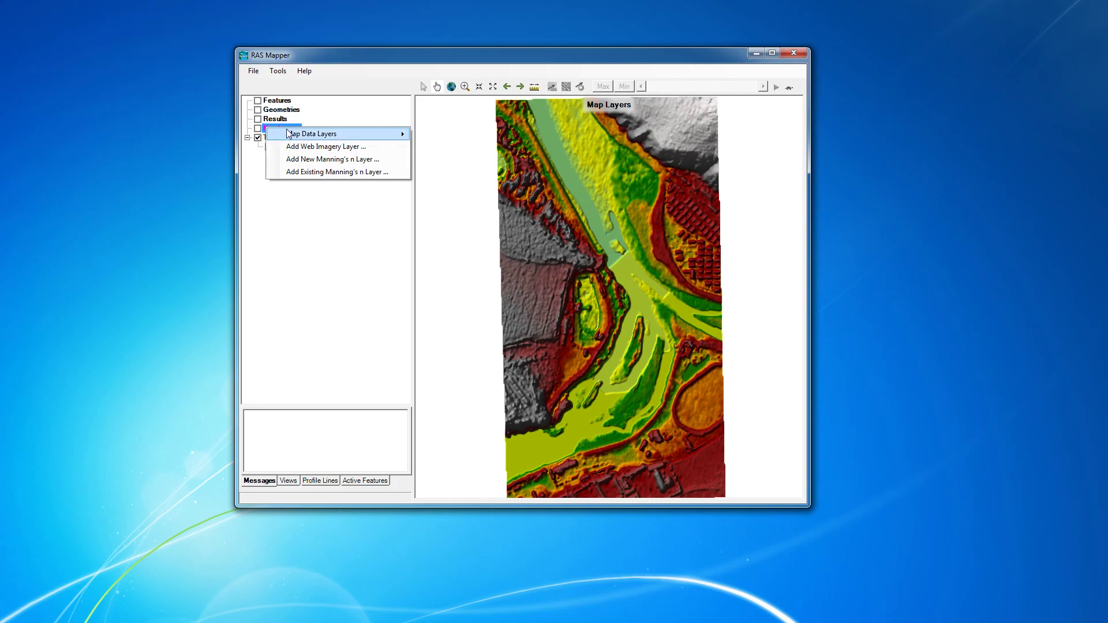
mouse_move(304, 135)
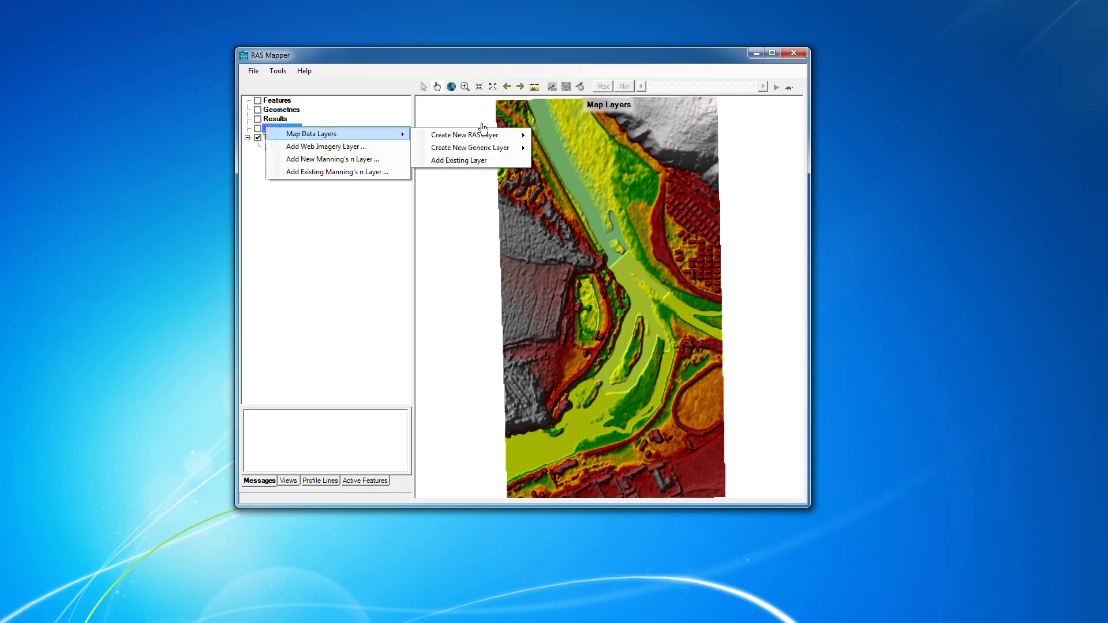
mouse_move(525, 135)
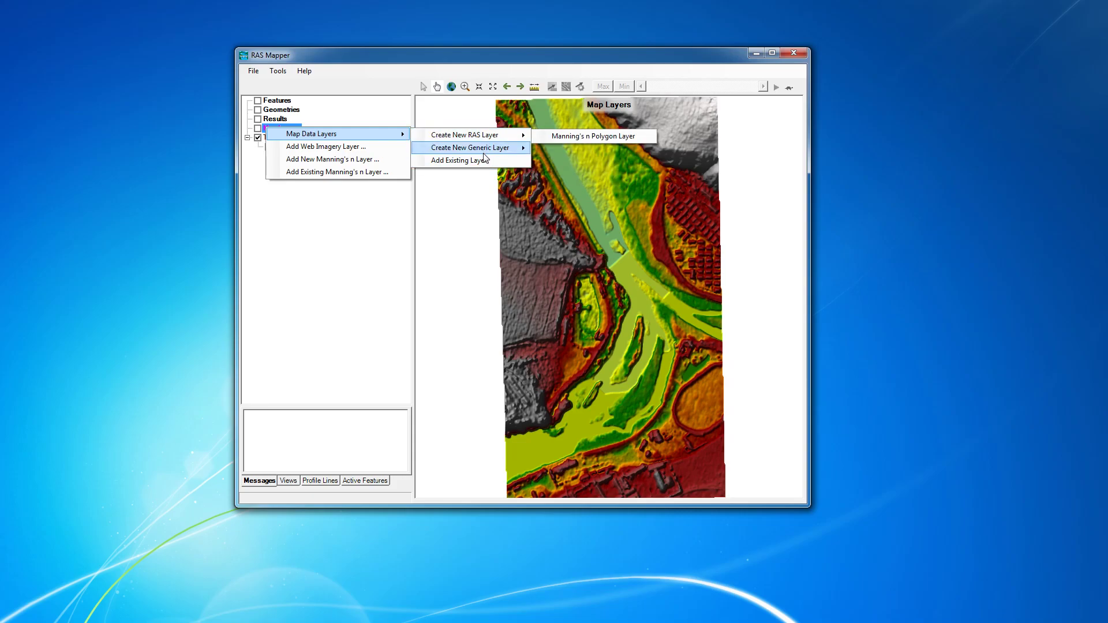
click(317, 244)
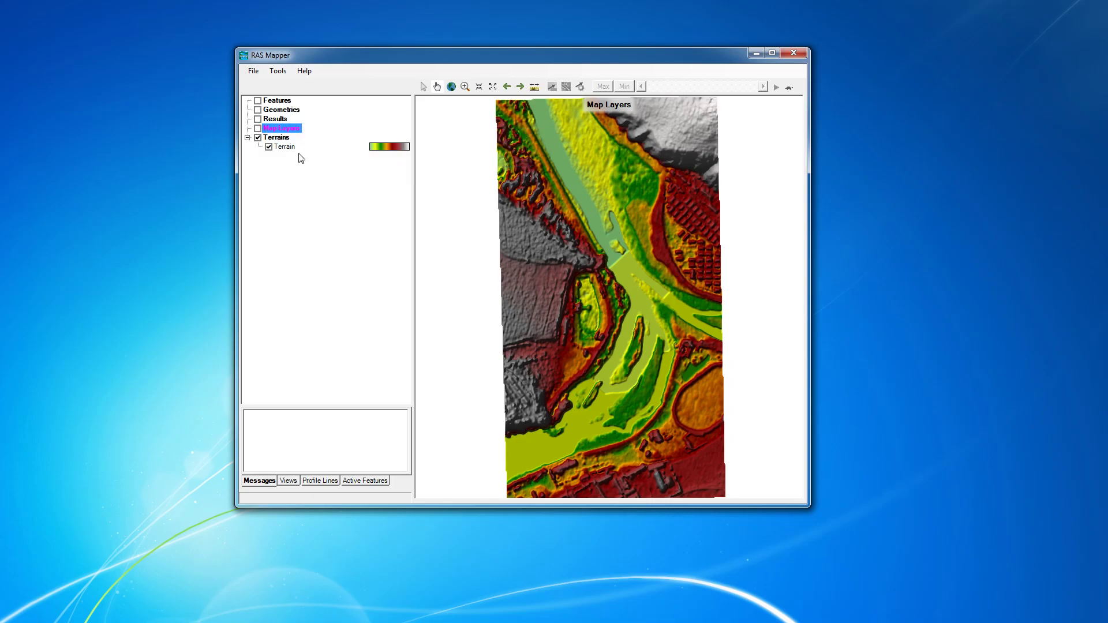
right_click(291, 134)
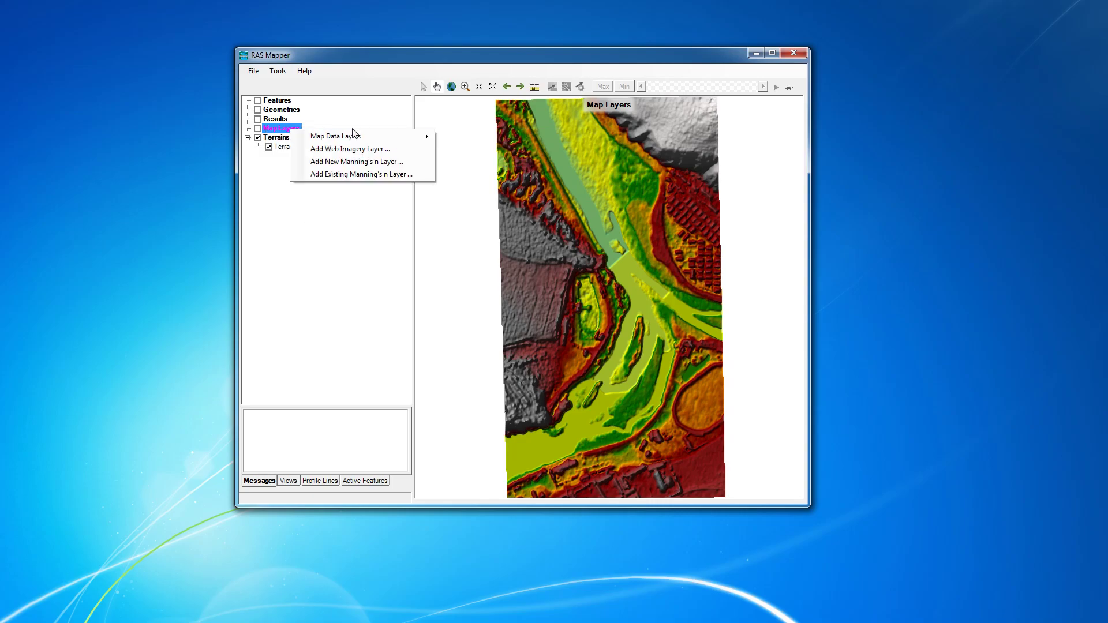
mouse_move(414, 137)
click(479, 163)
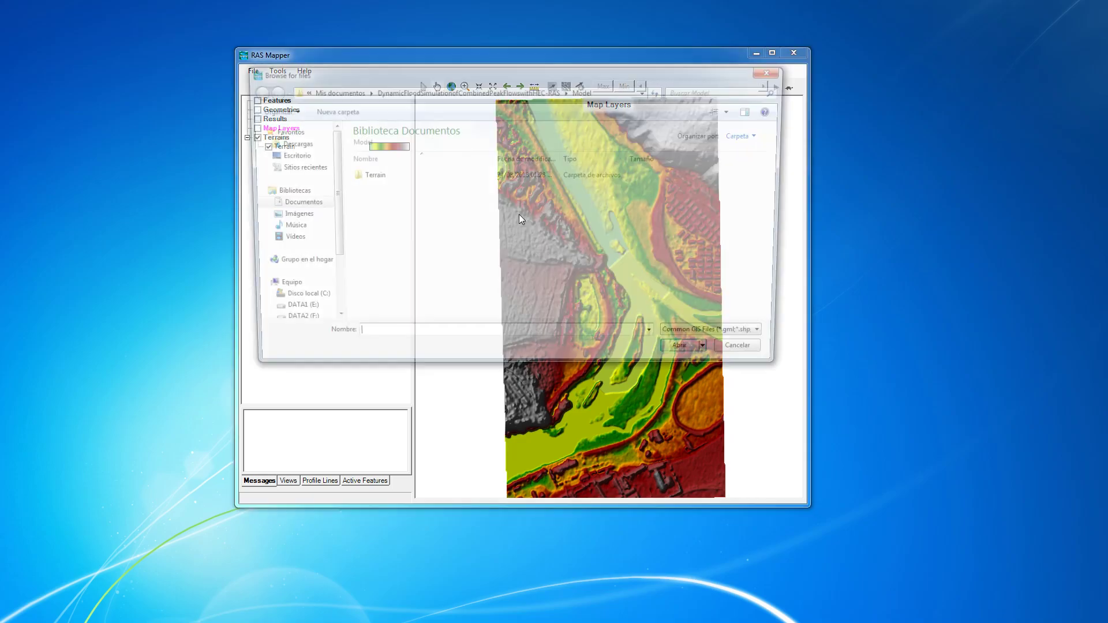
- Load Shp\ModelLimit.shp as a map layer and open its Layer Properties
click(497, 92)
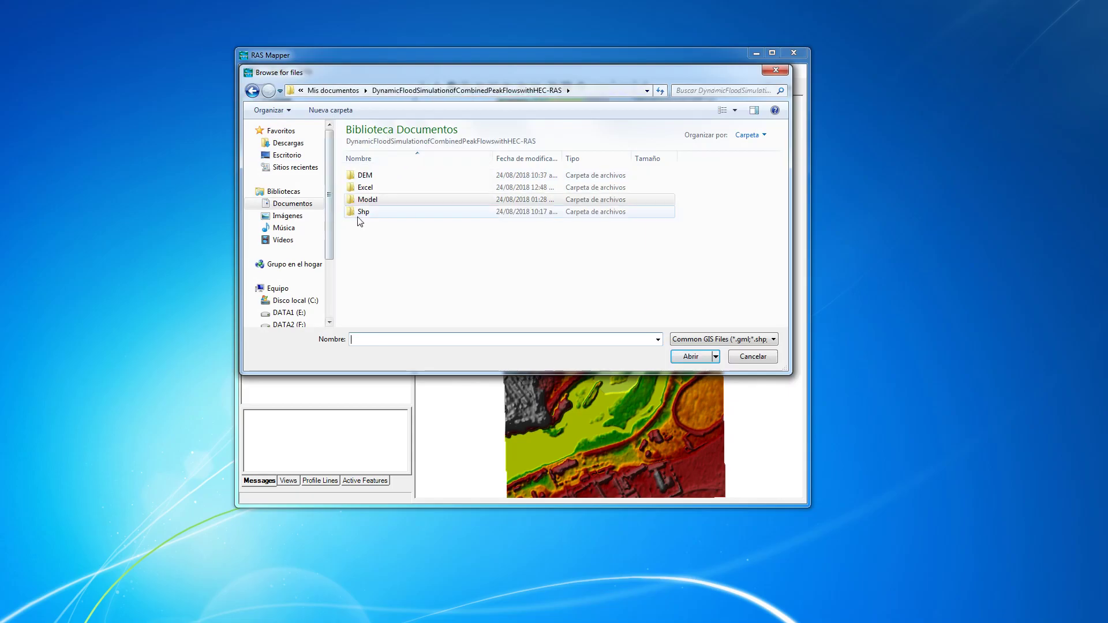
click(373, 213)
double_click(373, 213)
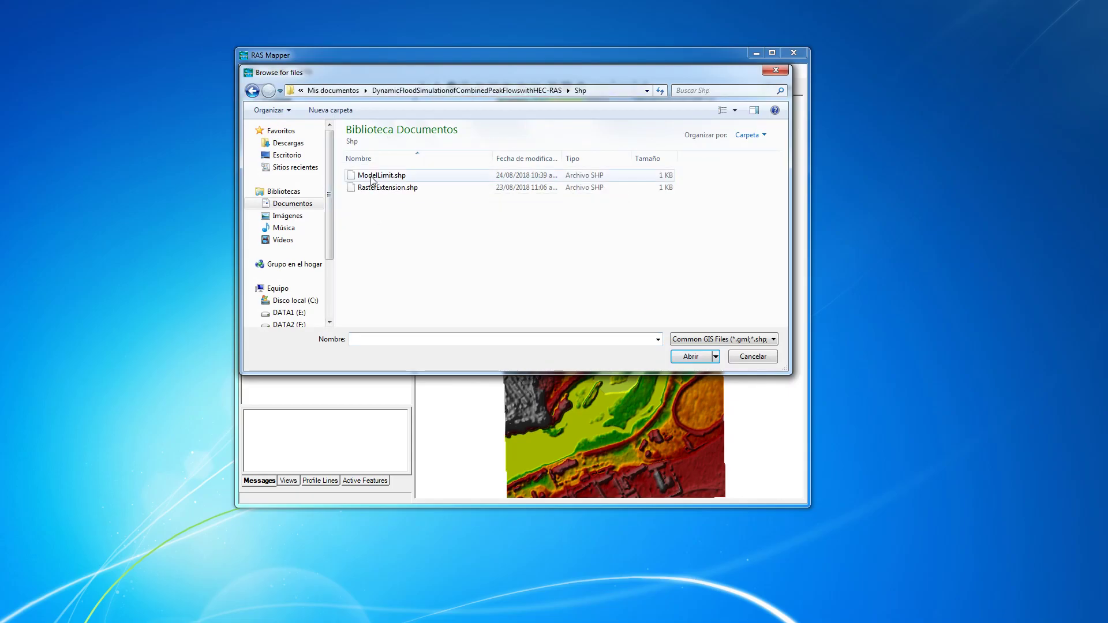
double_click(381, 176)
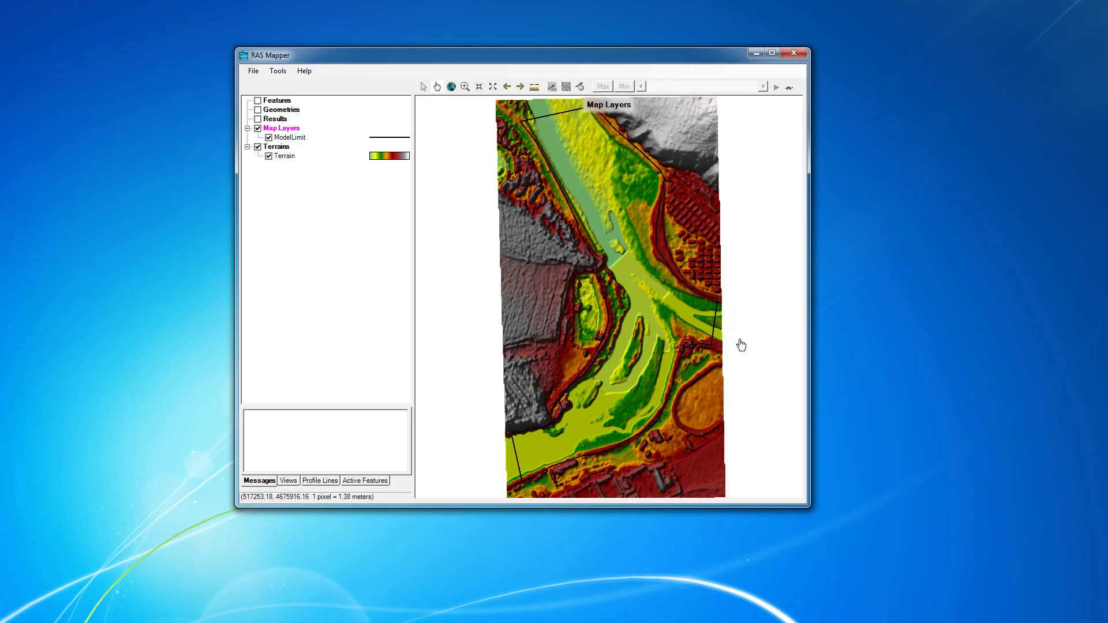
click(399, 138)
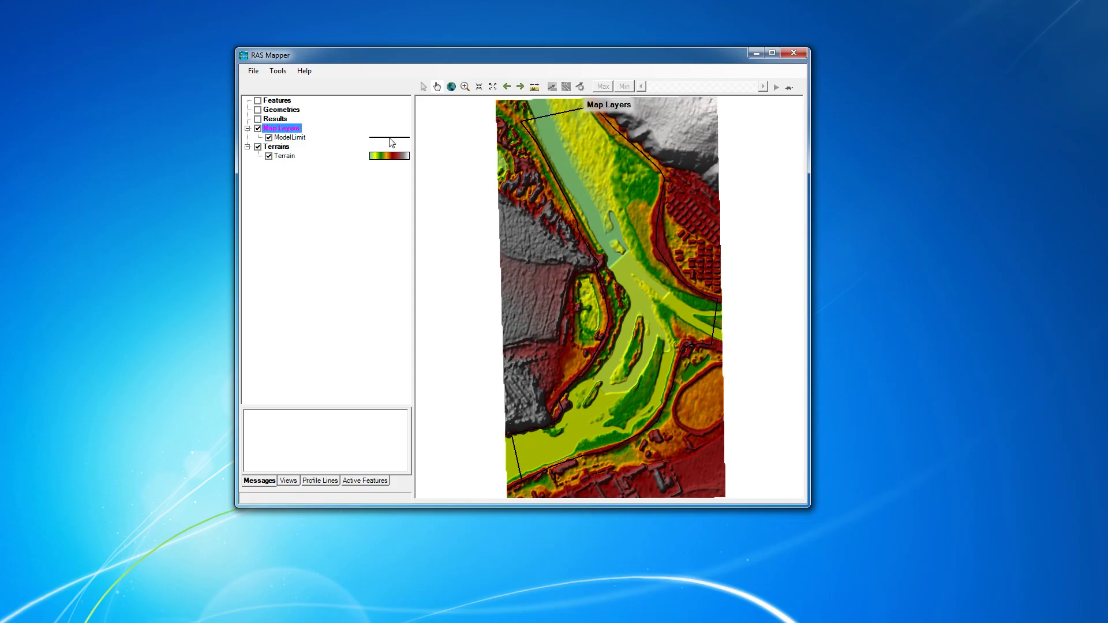
click(302, 138)
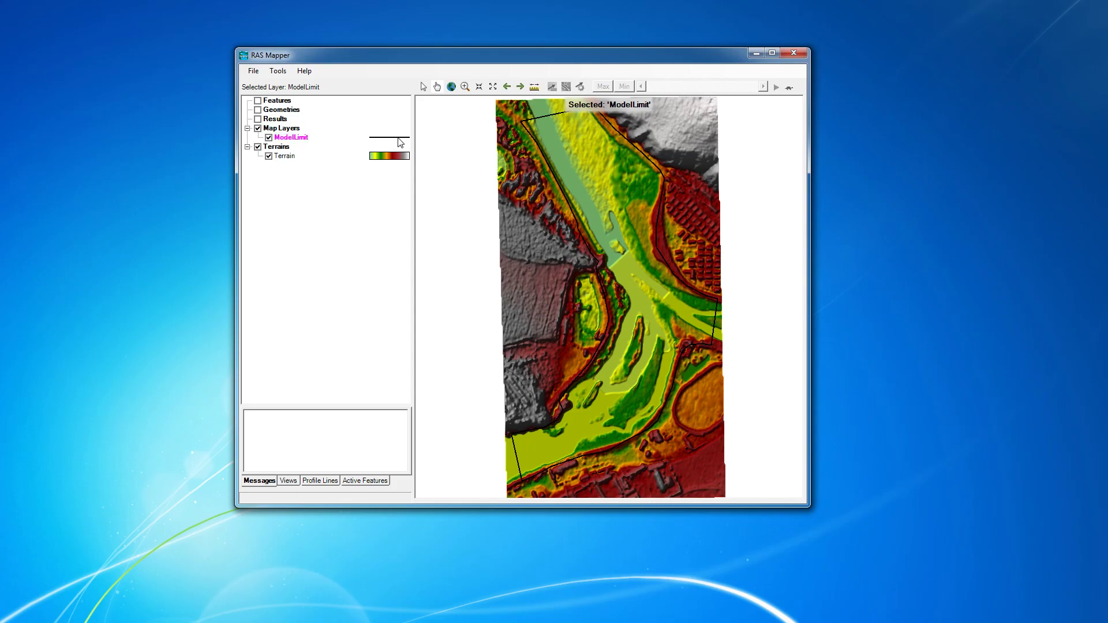
double_click(400, 140)
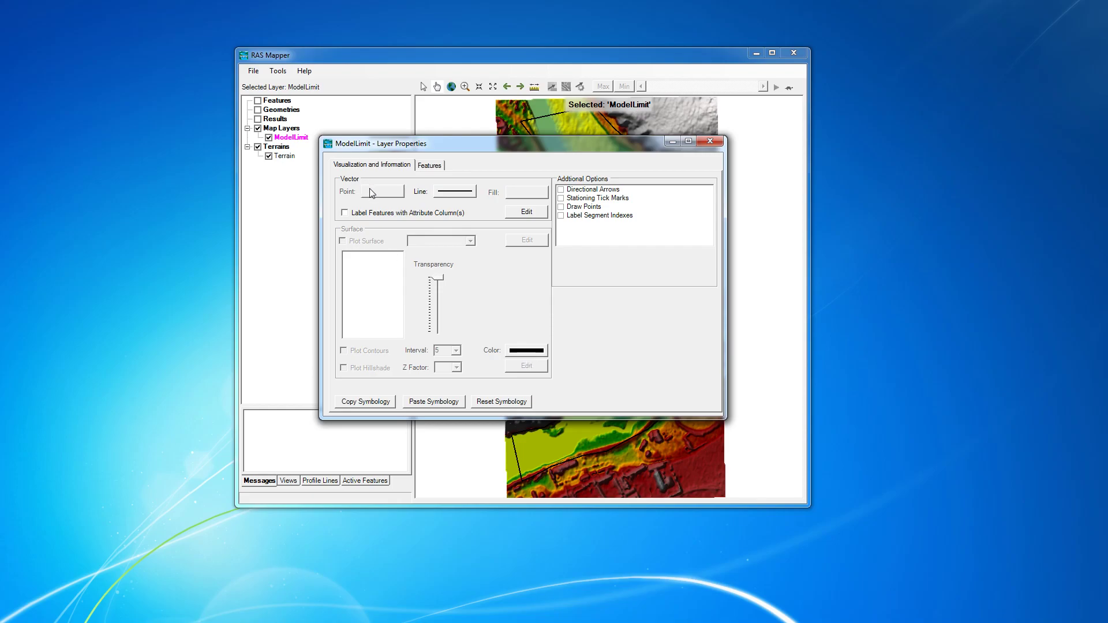
- Set the ModelLimit outline colour to red and close Layer Properties
click(446, 195)
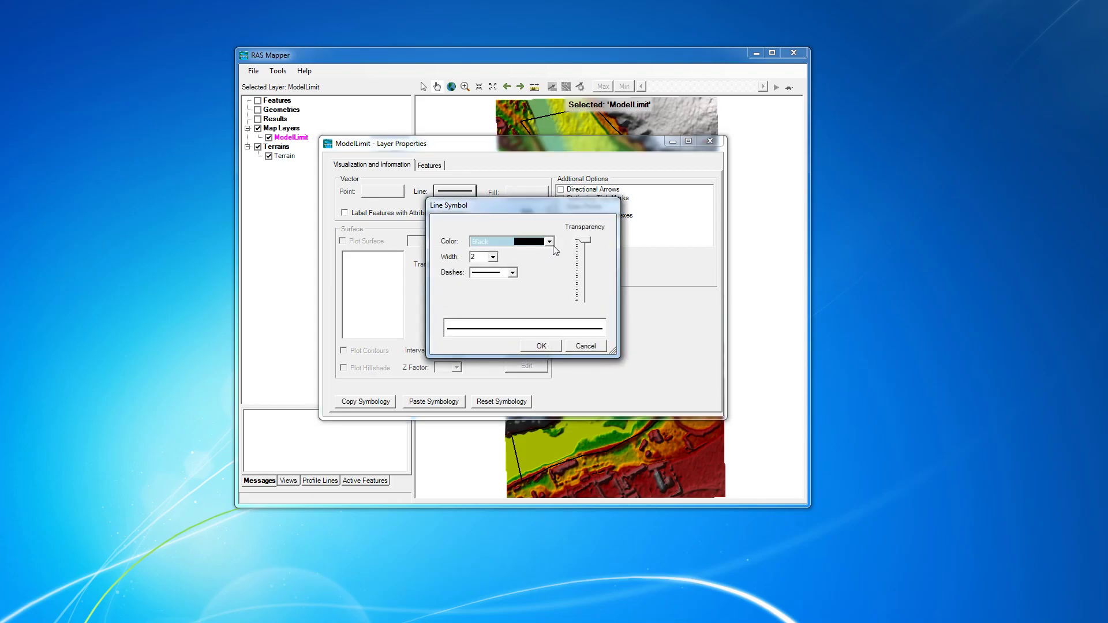
click(550, 242)
drag(552, 260, 551, 311)
click(508, 306)
click(548, 346)
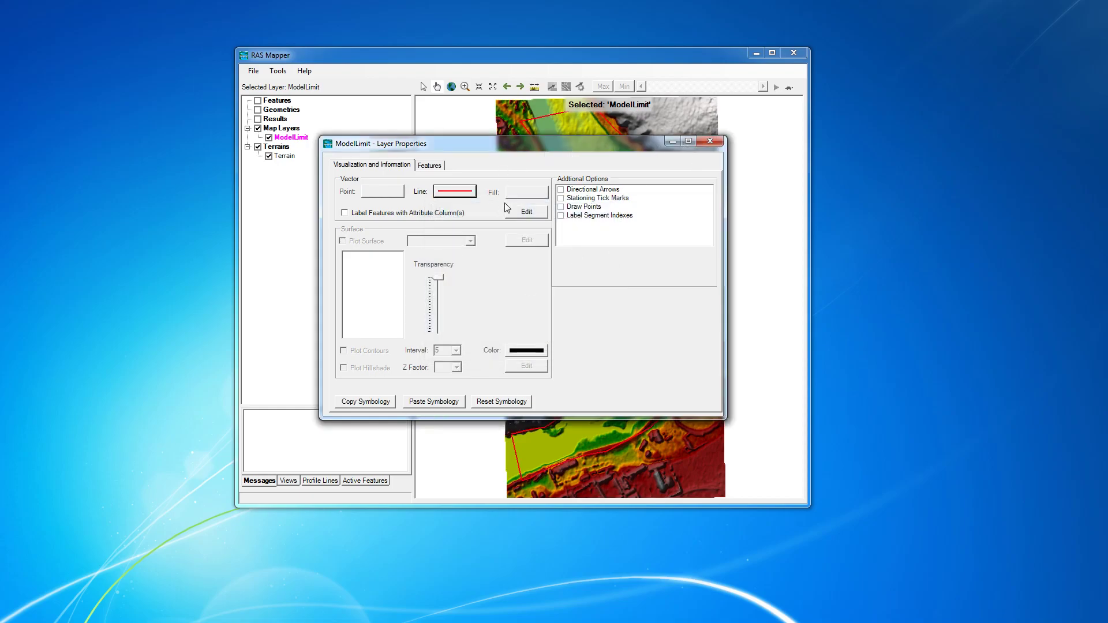
click(710, 141)
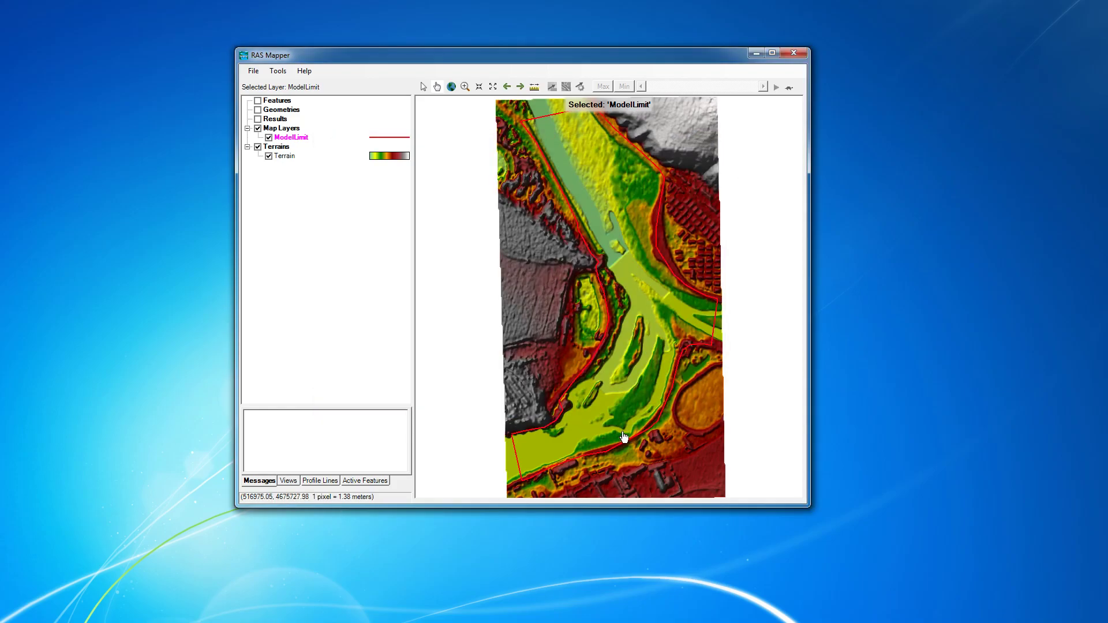
- Save the RAS Mapper changes and exit RAS Mapper
click(253, 71)
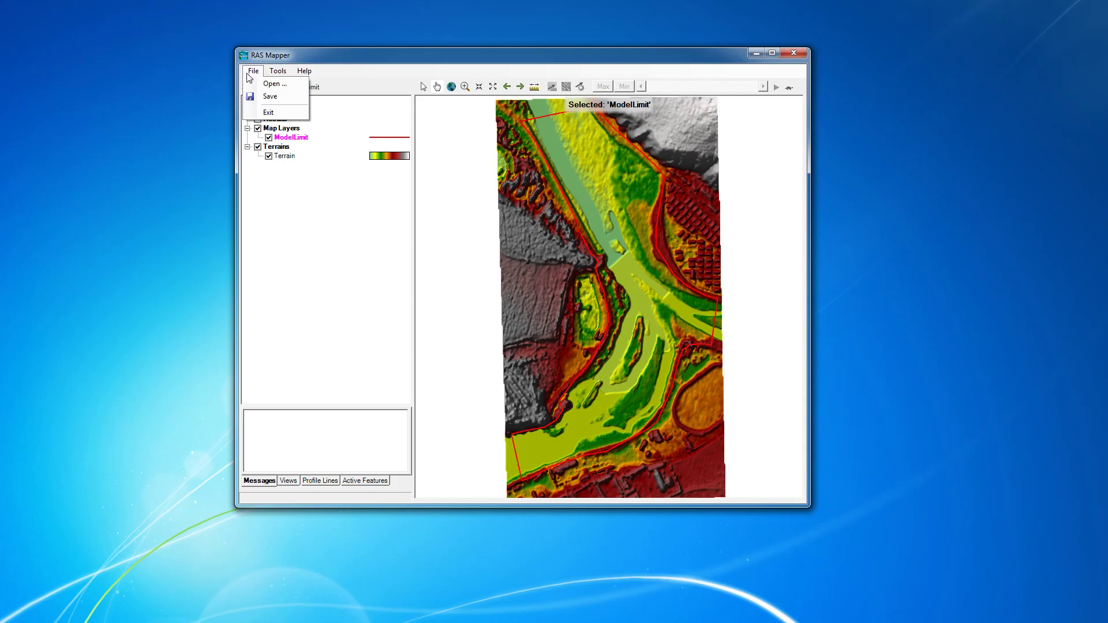
click(255, 98)
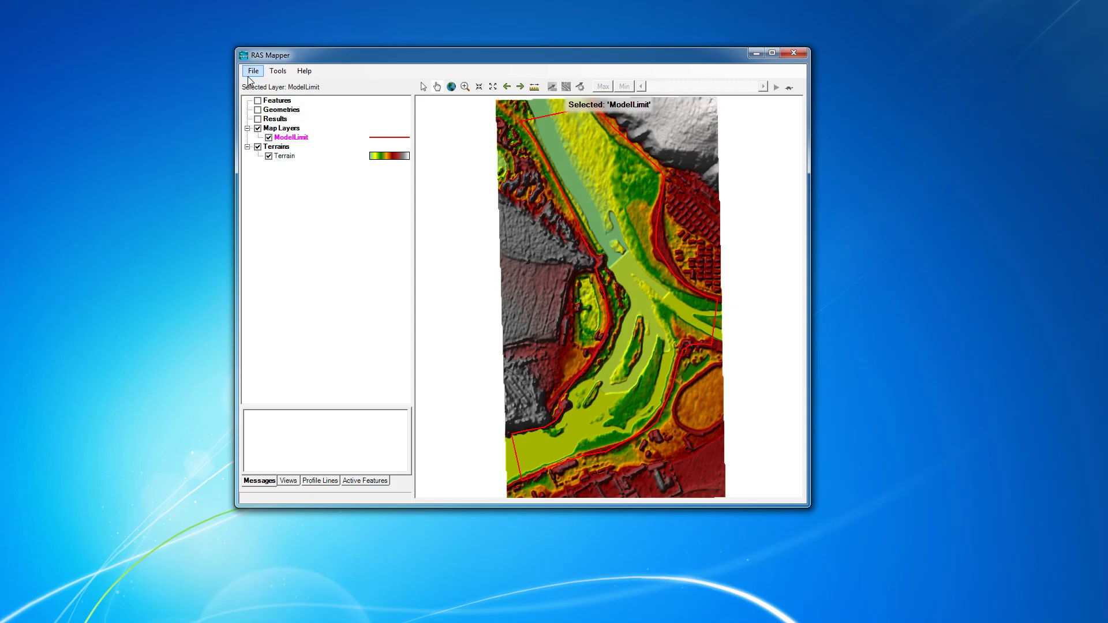
click(253, 71)
click(258, 115)
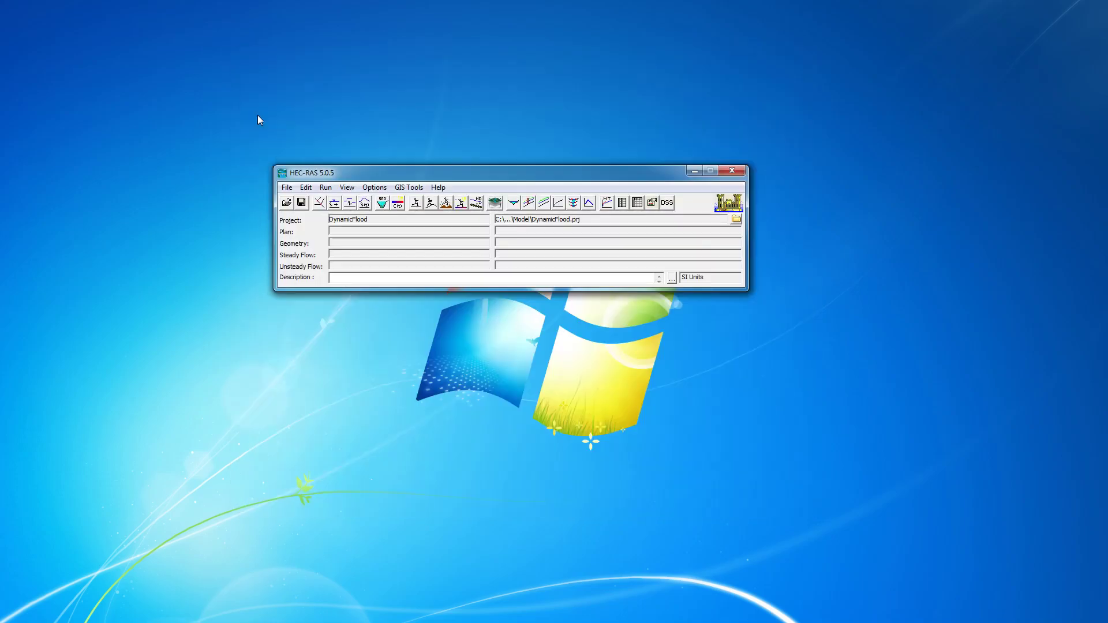
- Open Geometric Data maximized and show ModelLimit as a background map layer
click(306, 187)
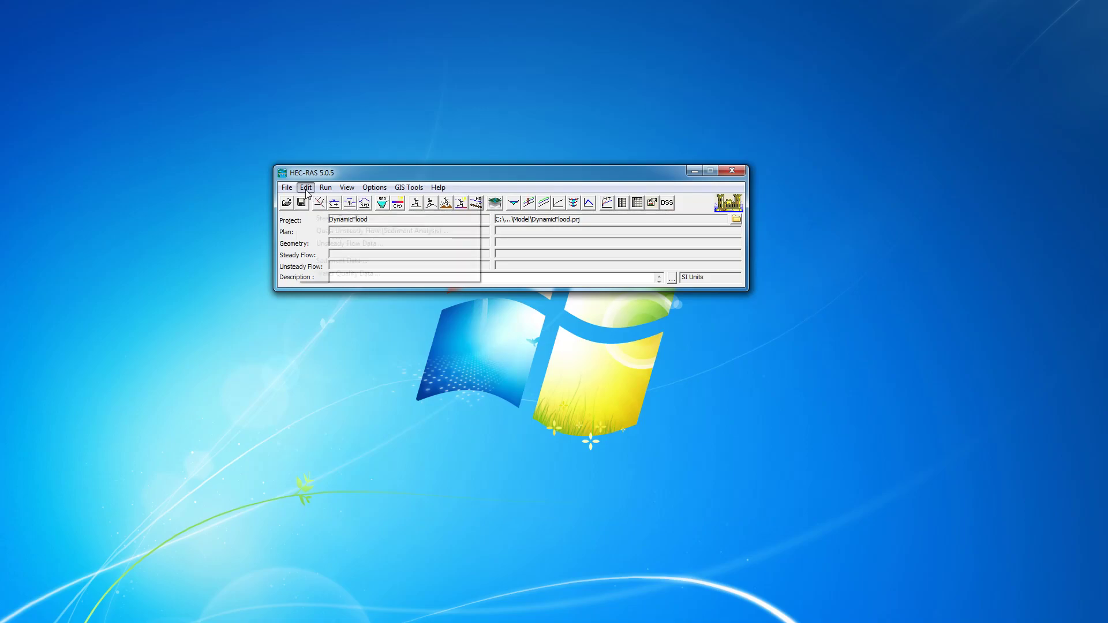
click(315, 197)
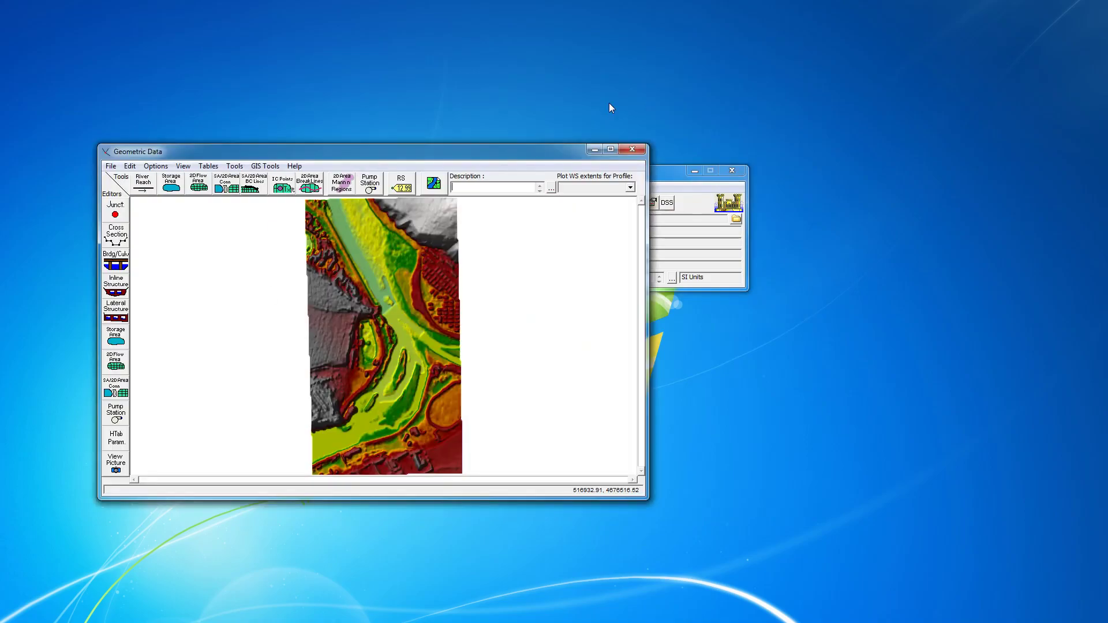
click(610, 151)
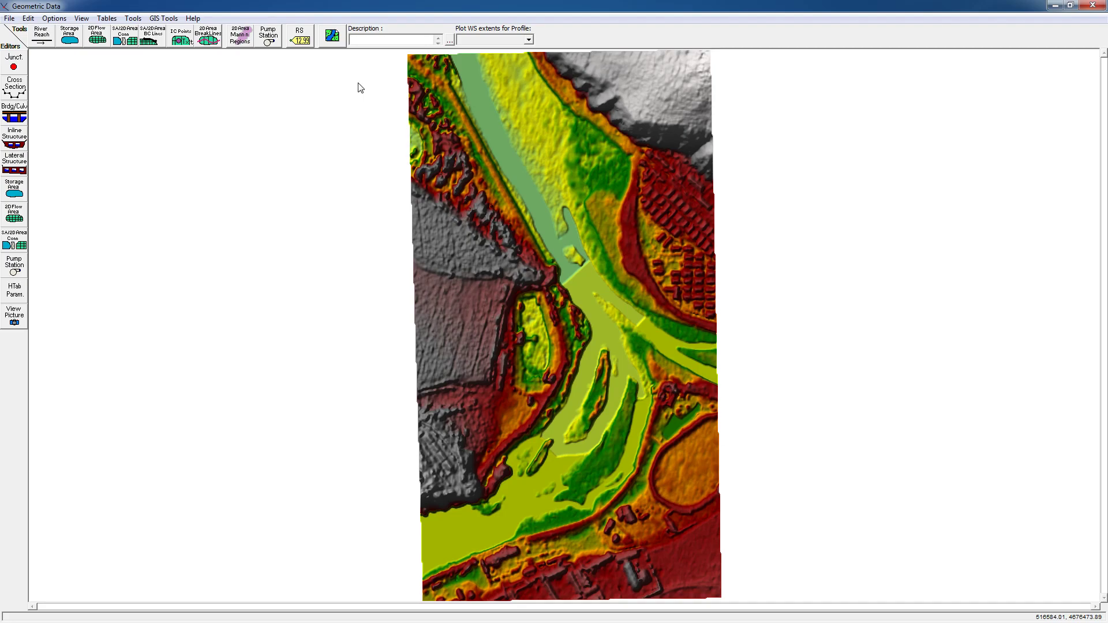
click(331, 40)
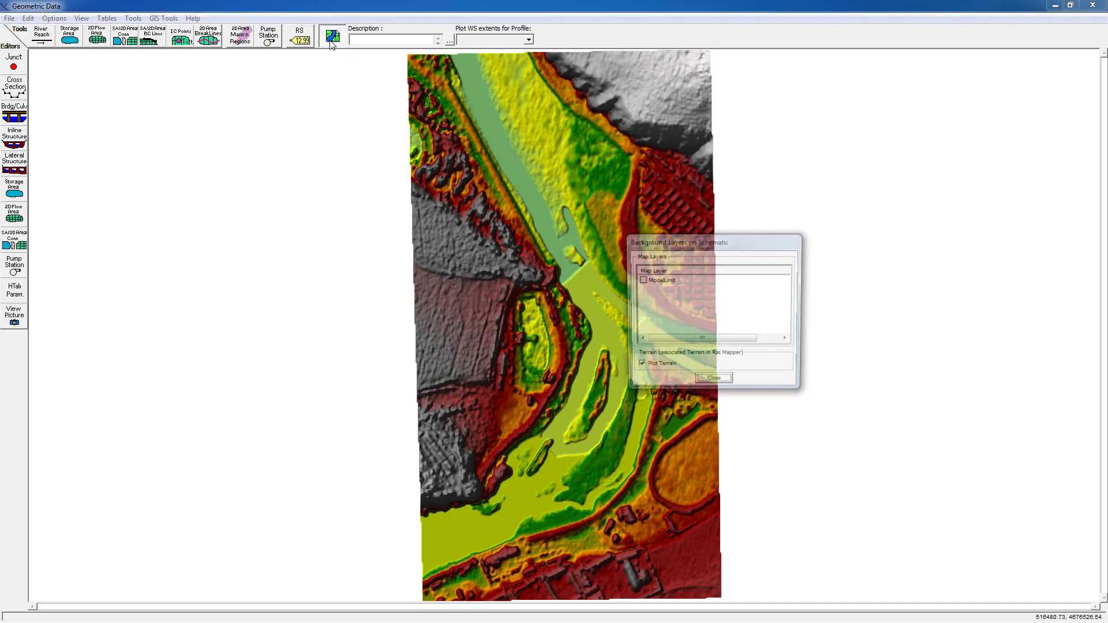
click(640, 280)
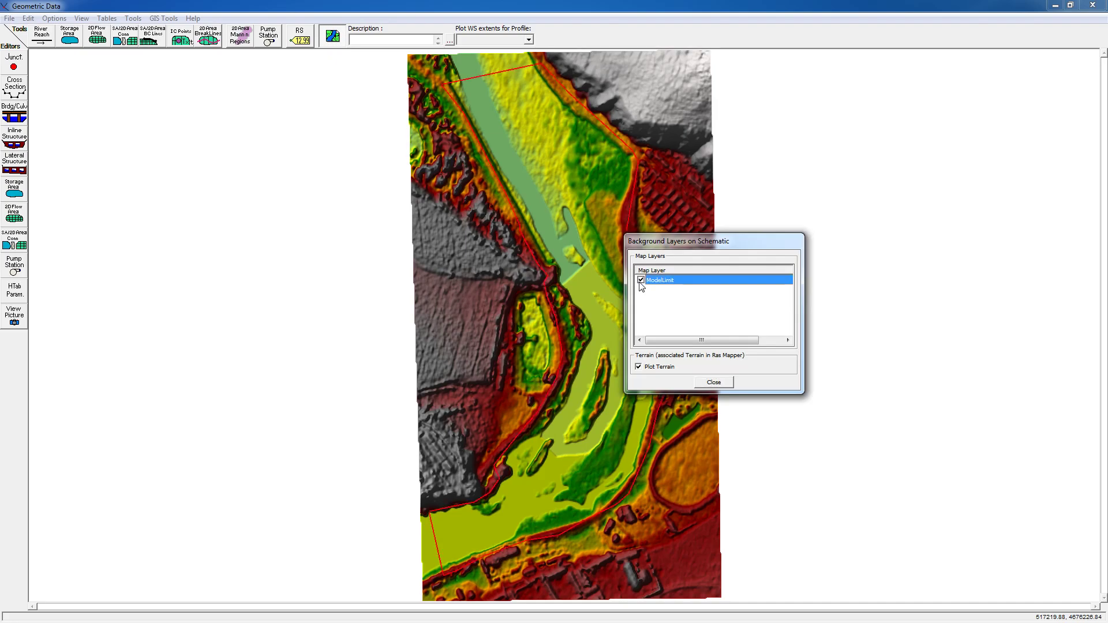
click(715, 383)
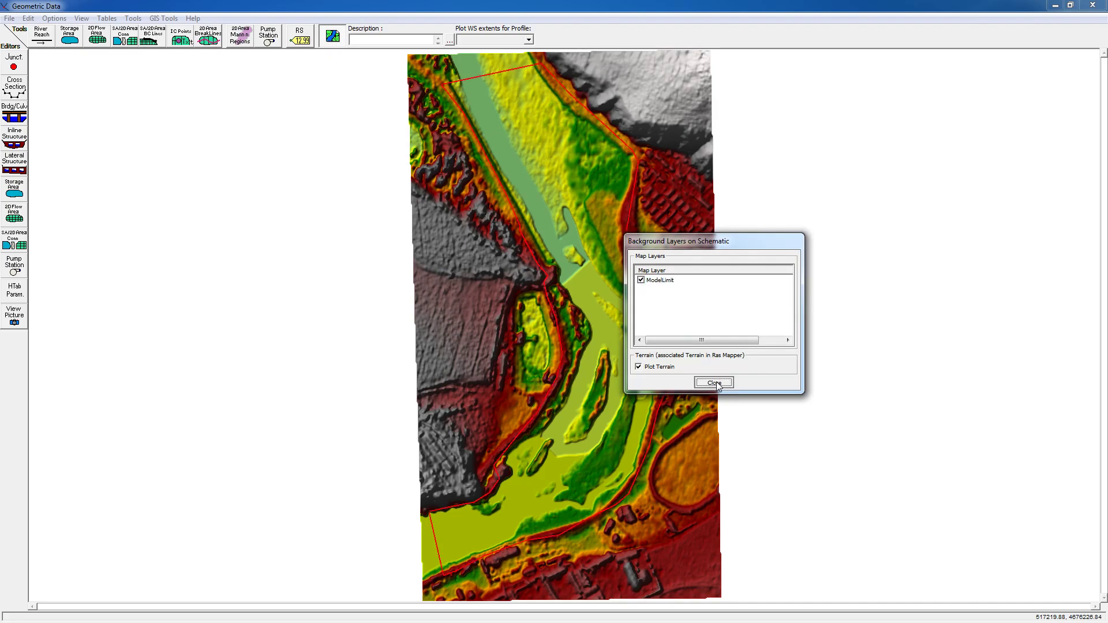
click(96, 42)
click(447, 80)
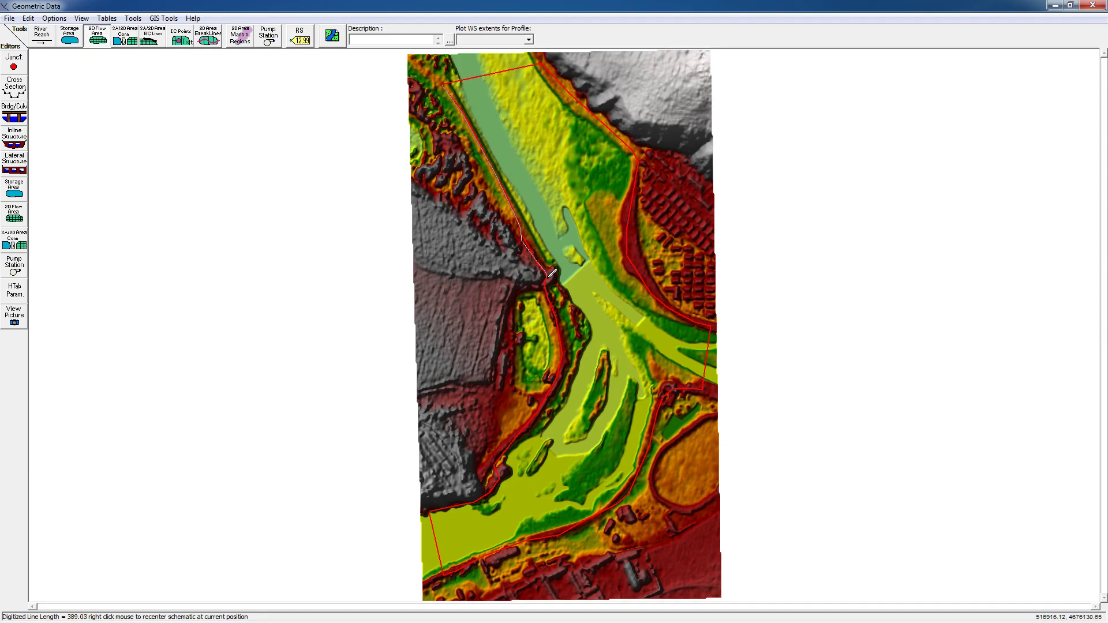
drag(564, 325, 560, 379)
drag(532, 420, 518, 437)
mouse_move(497, 478)
mouse_down()
mouse_move(489, 495)
mouse_move(437, 508)
mouse_move(442, 568)
mouse_move(587, 519)
mouse_move(635, 490)
mouse_up()
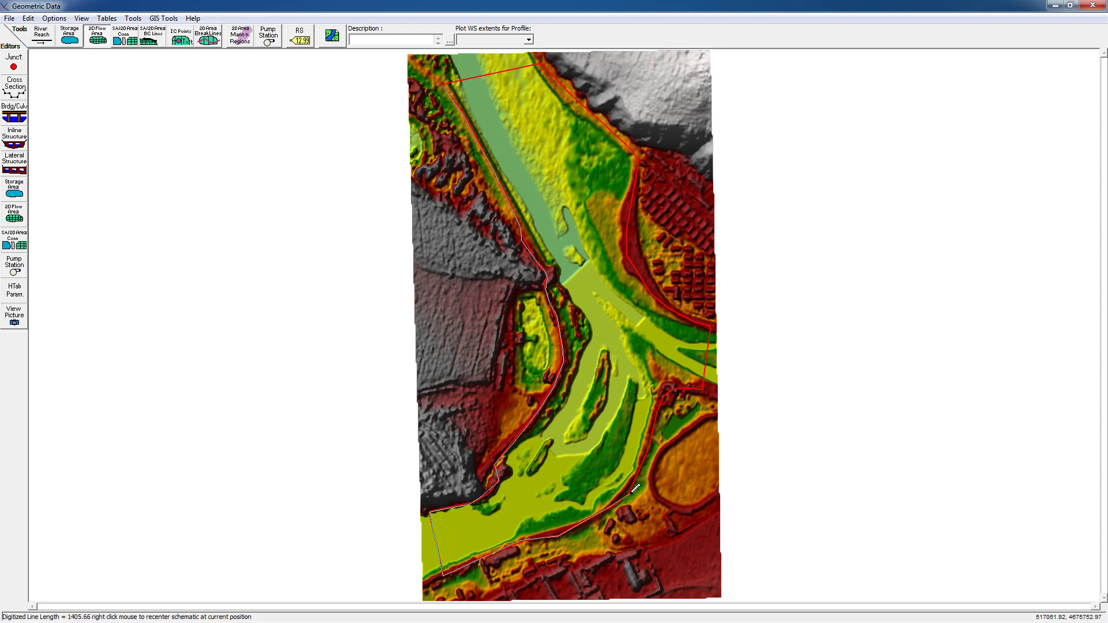
drag(647, 445, 654, 441)
mouse_move(668, 401)
mouse_down()
mouse_move(705, 387)
mouse_move(717, 303)
mouse_move(713, 322)
mouse_move(662, 295)
mouse_move(668, 308)
mouse_move(637, 274)
mouse_move(624, 222)
mouse_move(642, 156)
mouse_up()
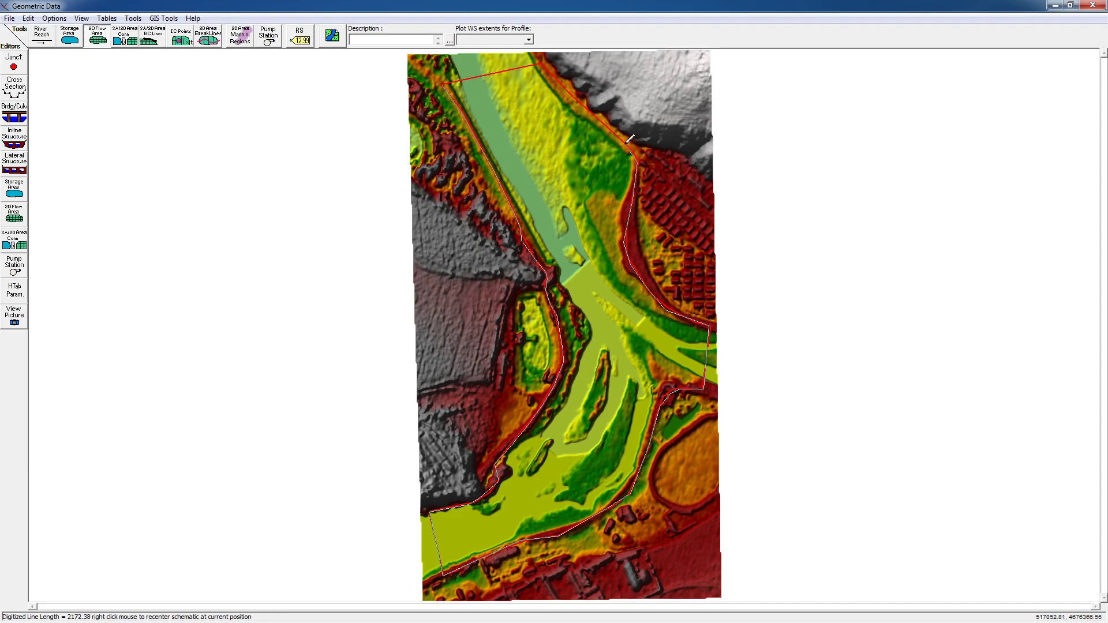
click(541, 64)
double_click(446, 81)
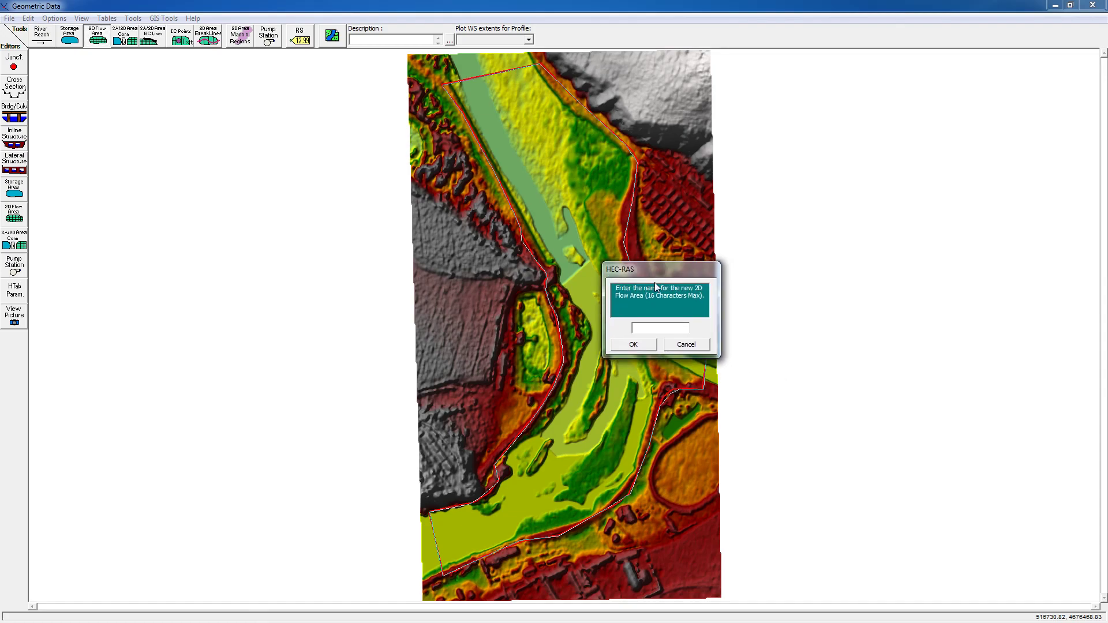
key(Return)
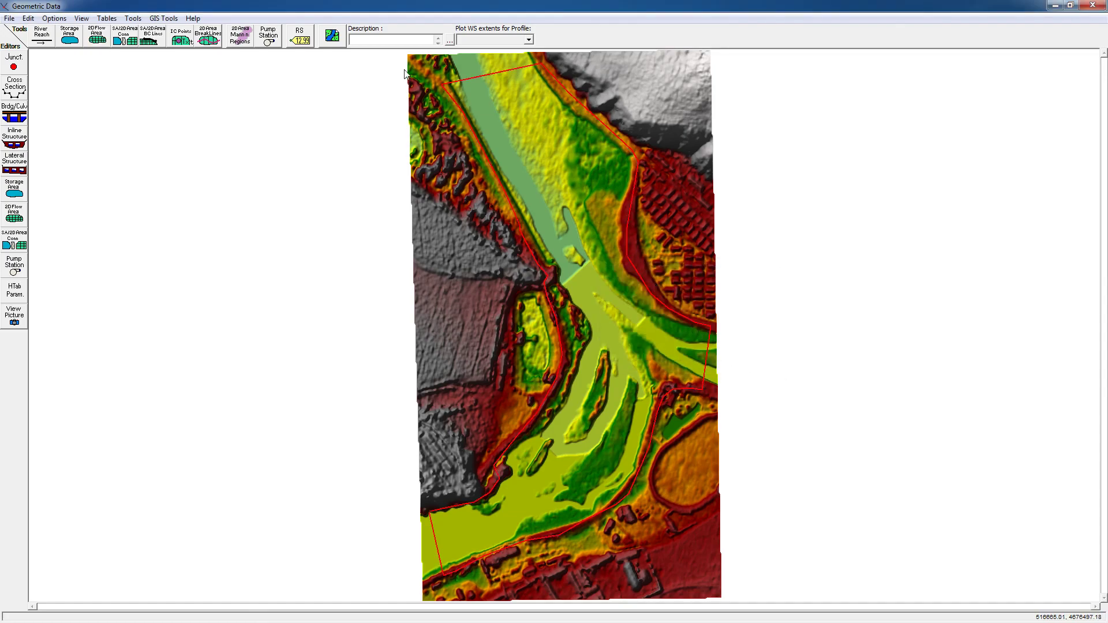
- Start the 2D flow area boundary, placing vertices from the top down the left bank
click(103, 42)
click(541, 62)
click(450, 88)
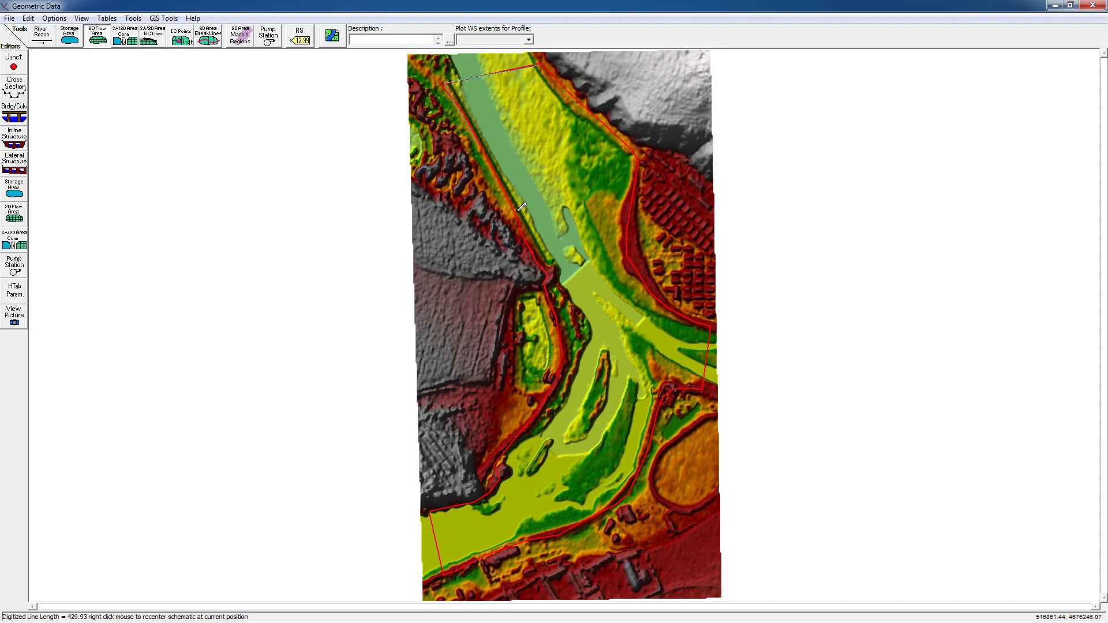
click(522, 231)
click(541, 256)
click(561, 366)
click(528, 426)
click(429, 513)
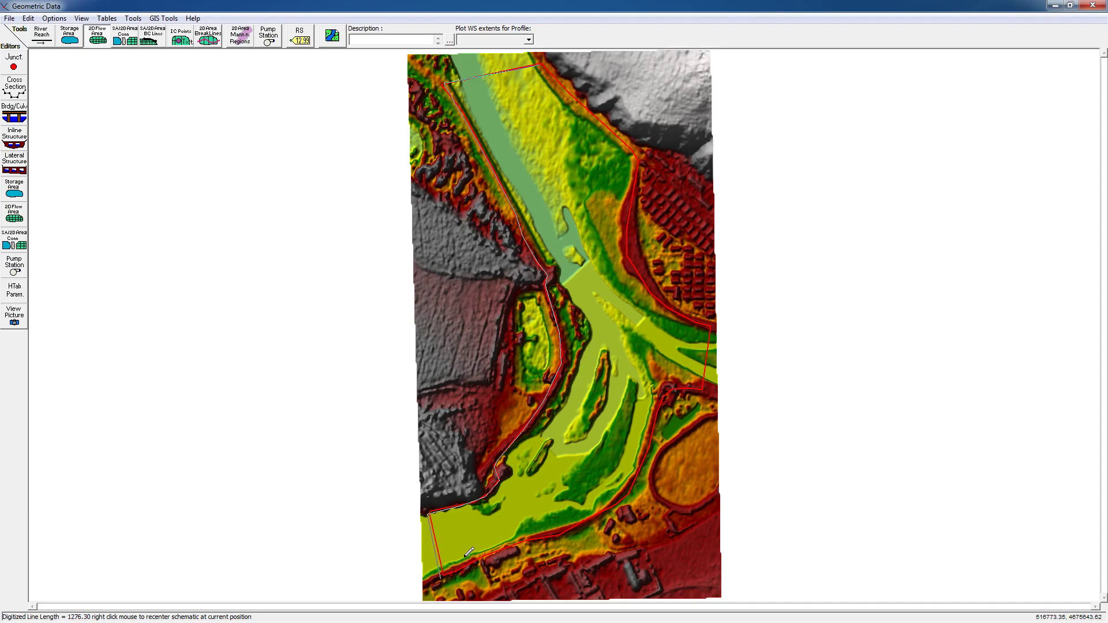
- Trace the southern and right banks, close the polygon and name it FloodArea
click(529, 541)
click(560, 532)
click(636, 486)
click(702, 391)
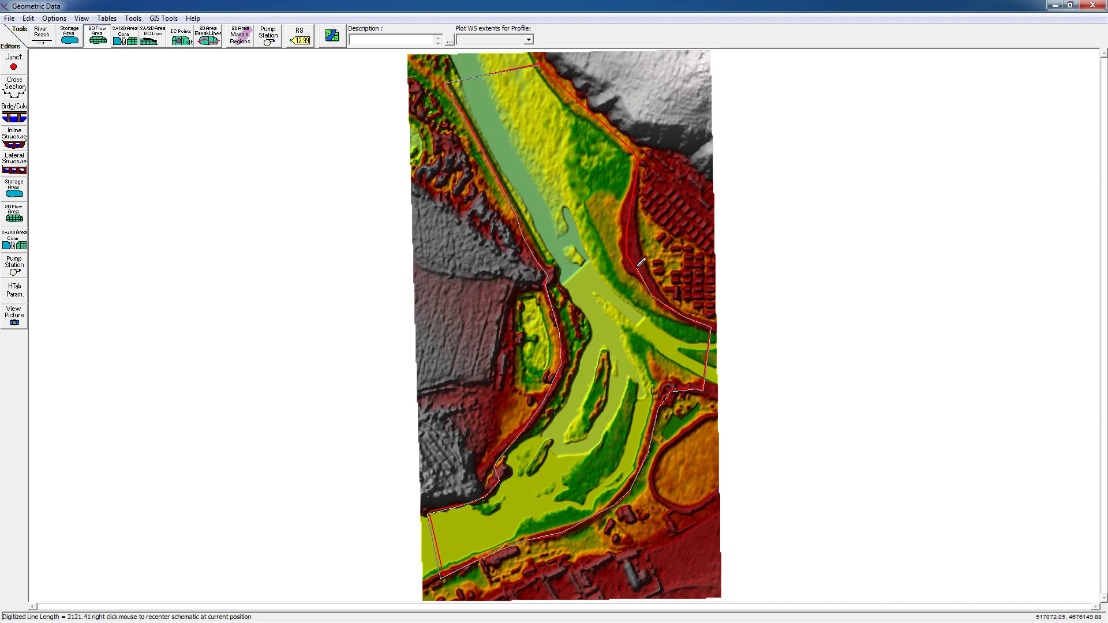
click(626, 251)
click(637, 156)
double_click(543, 62)
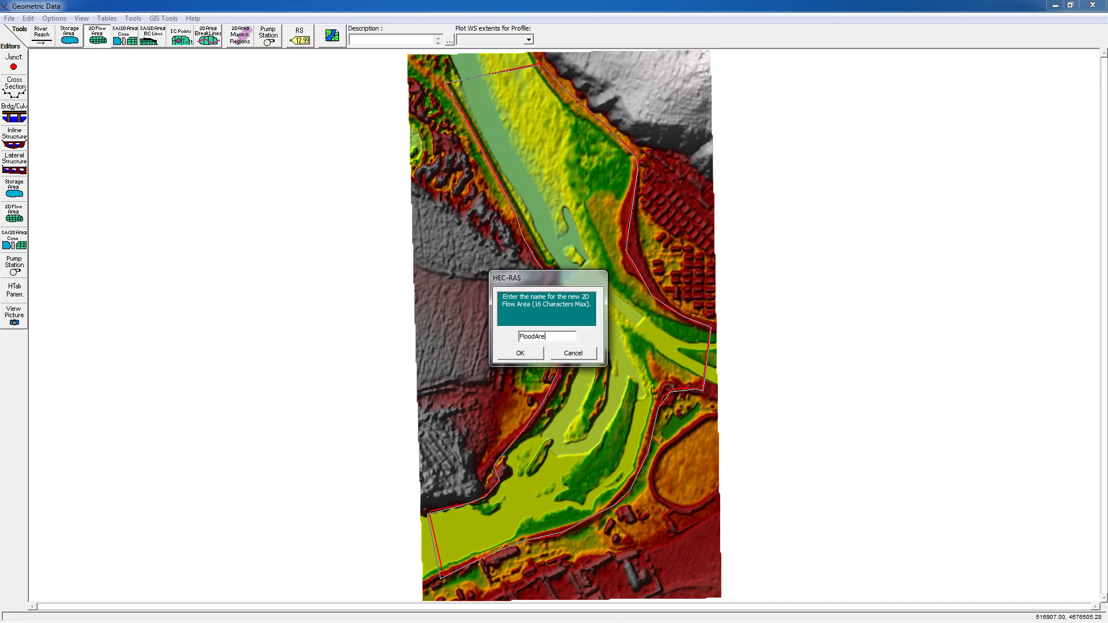
click(534, 355)
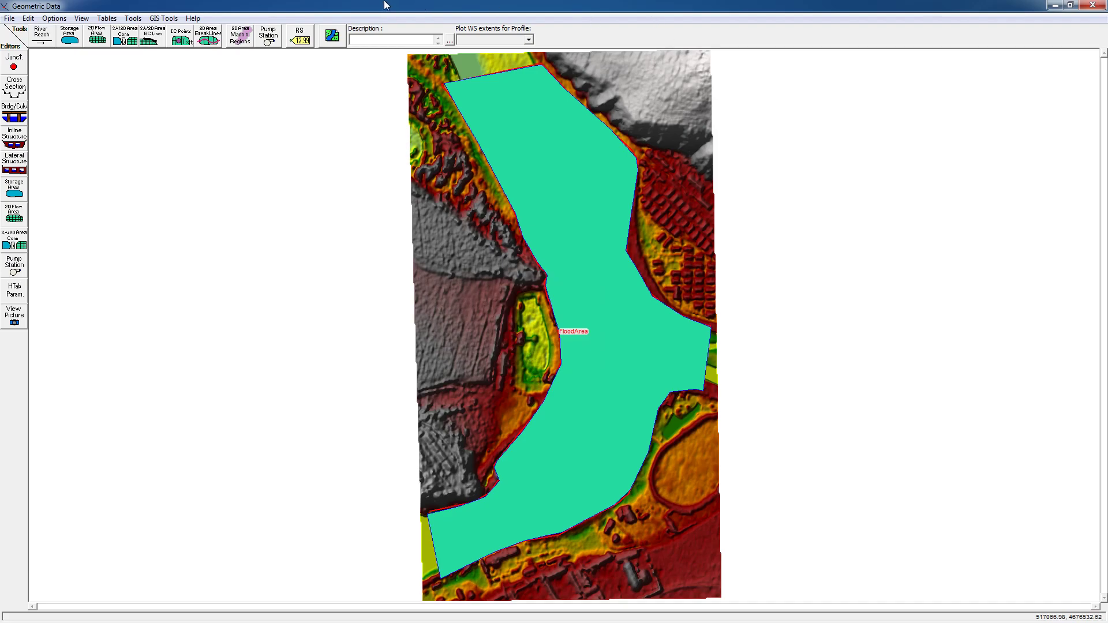
- Draw a boundary condition line on FloodArea's top edge named Outlet
click(153, 36)
click(462, 74)
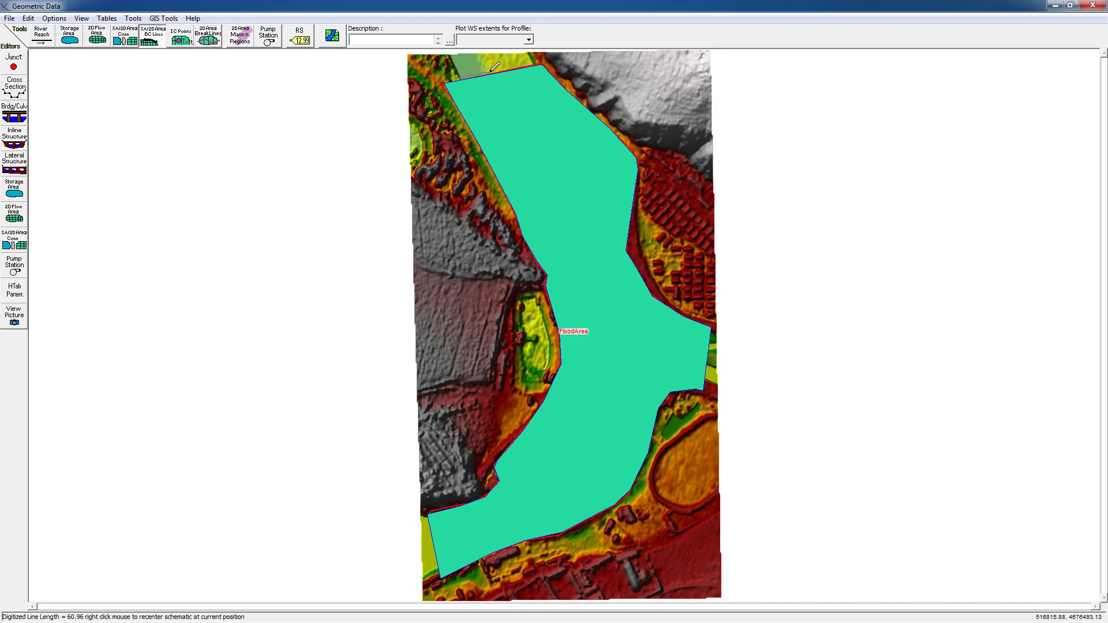
double_click(495, 67)
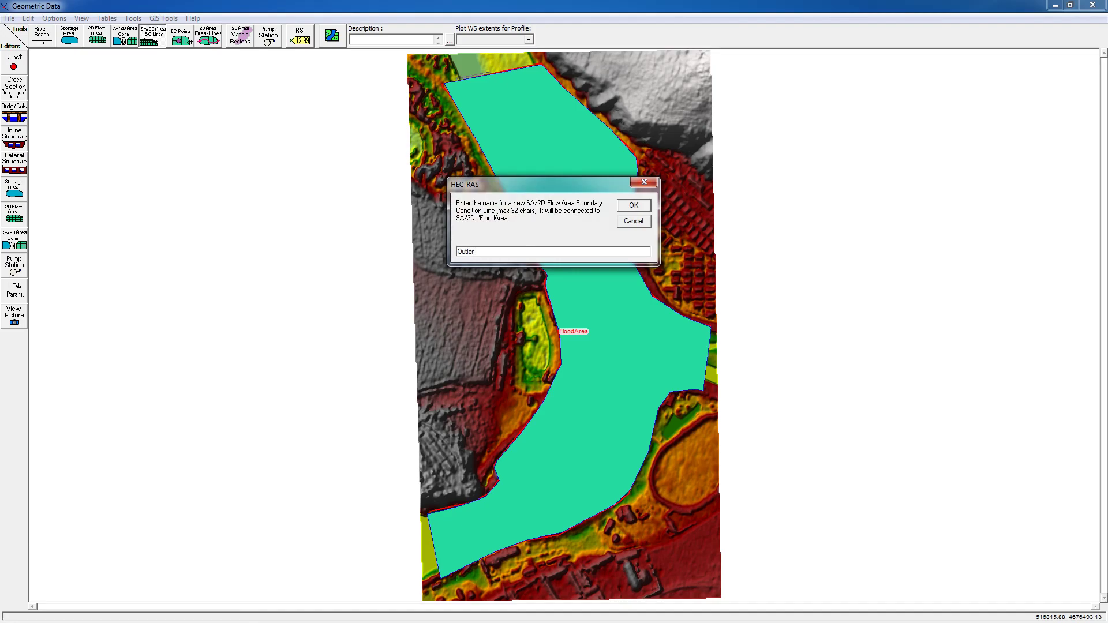
text(Outtlet)
click(635, 207)
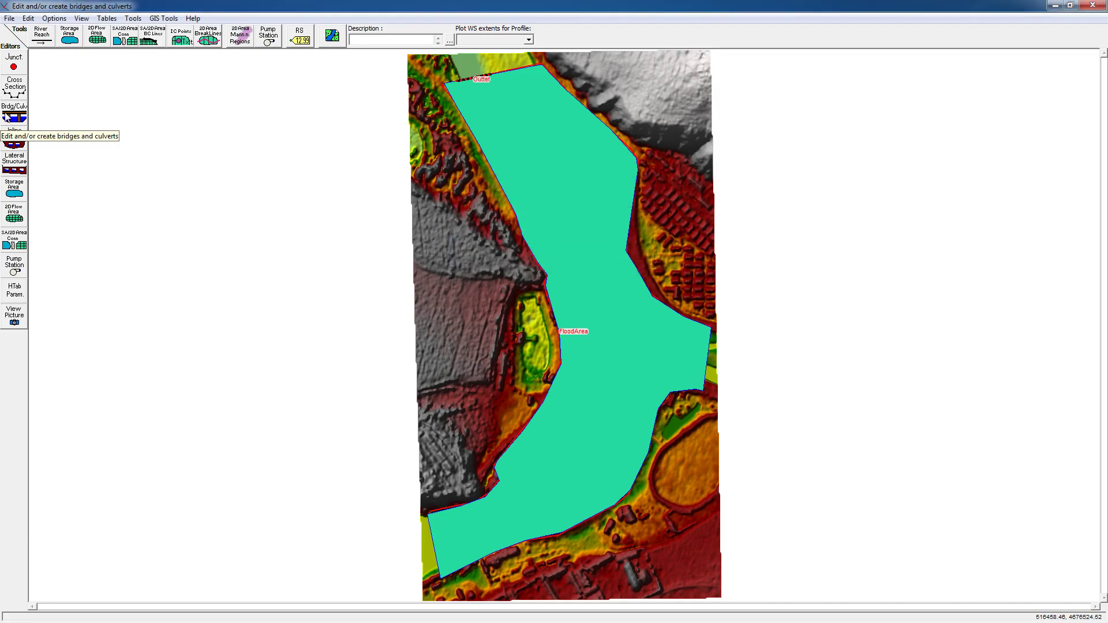
- Draw the SmallRiver boundary condition line on the area's right edge
click(147, 40)
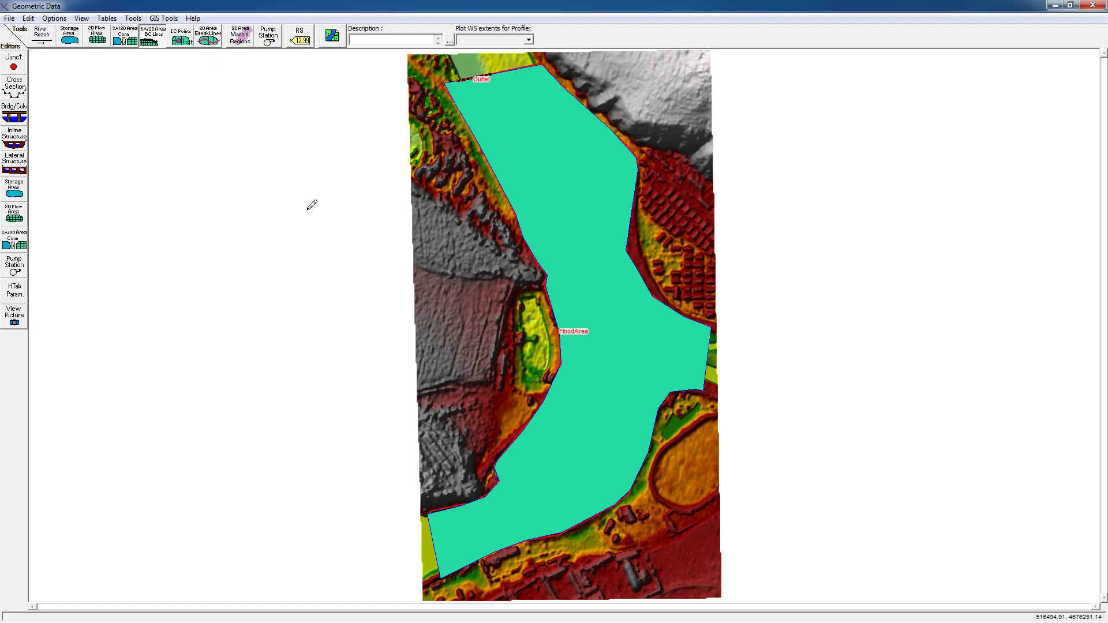
click(708, 381)
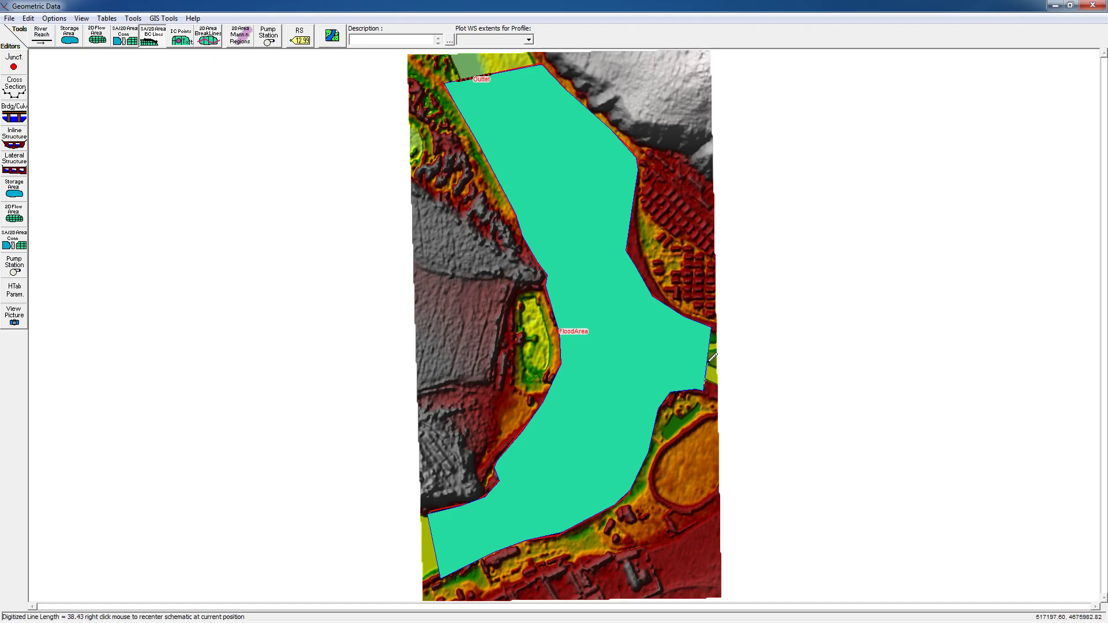
double_click(710, 361)
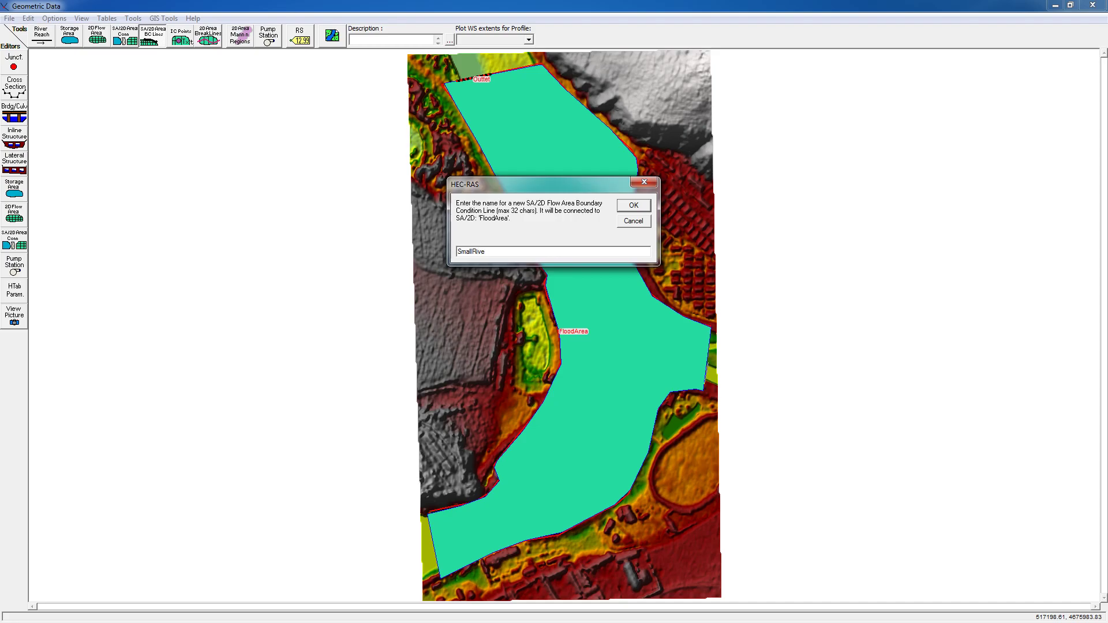
click(634, 206)
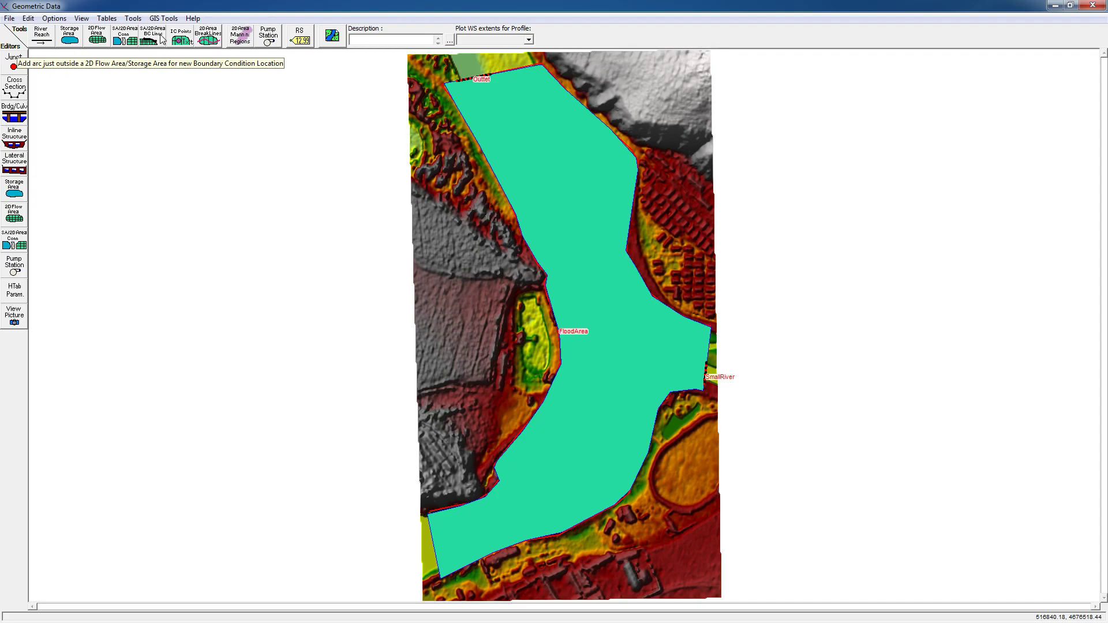
- Draw the BigRiver boundary condition line on the area's lower-left edge
click(144, 44)
click(442, 564)
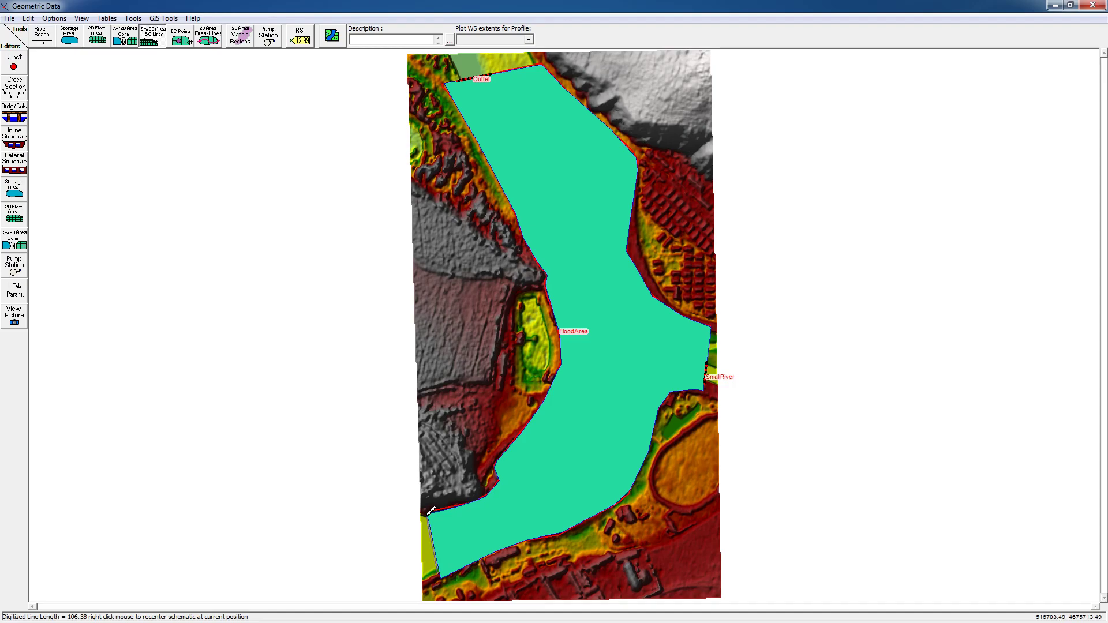
double_click(429, 514)
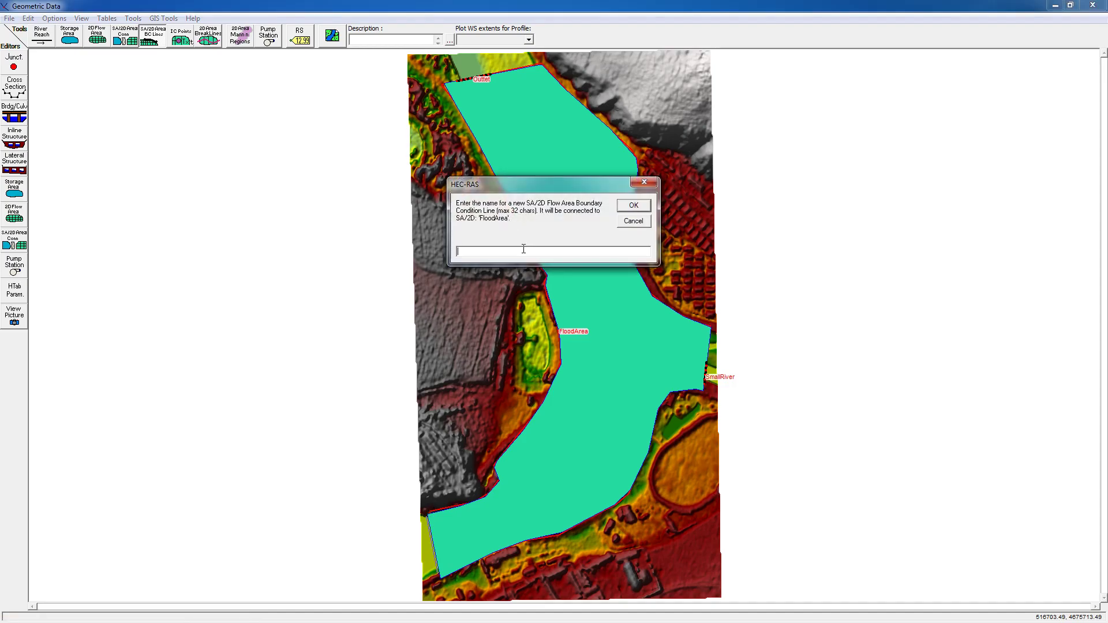
text(BigRT)
click(634, 205)
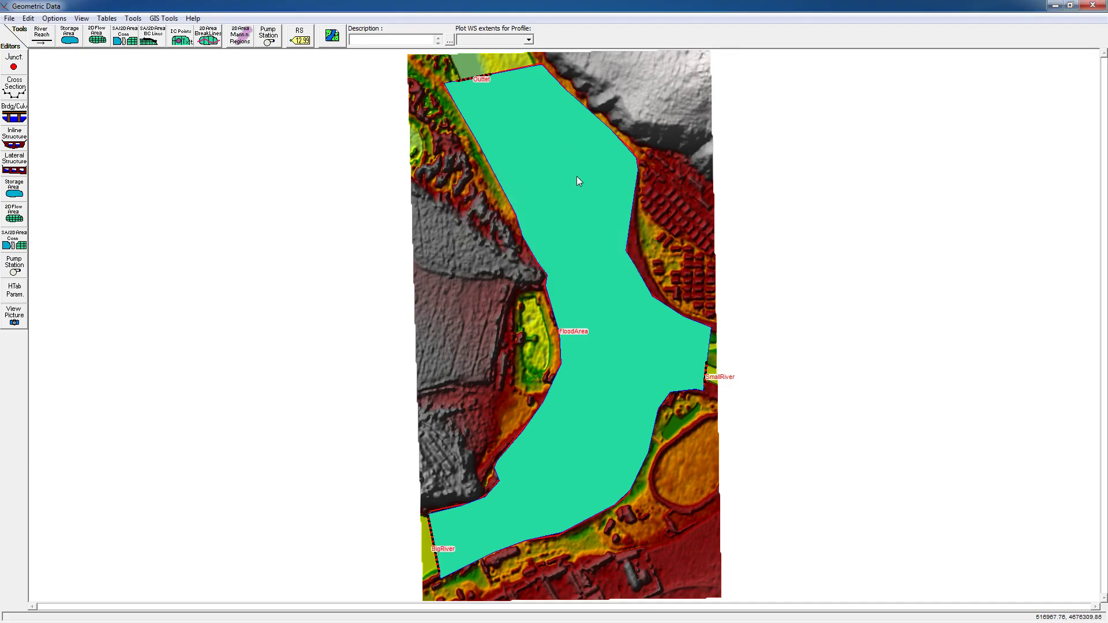
- Open the FloodArea 2D flow area editor from the geometry map
right_click(560, 199)
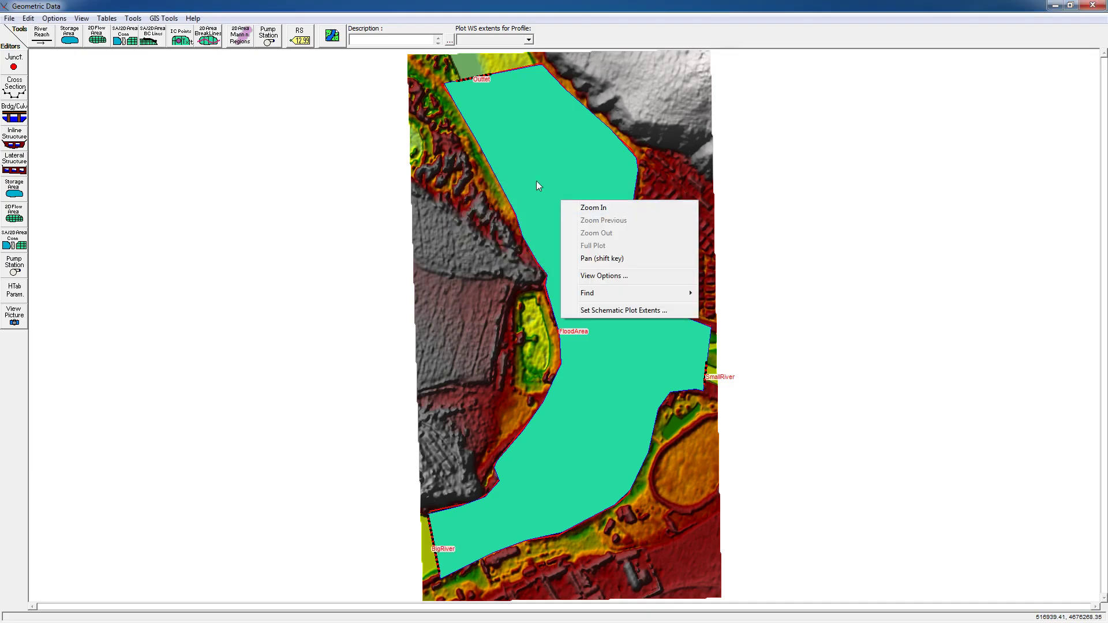
right_click(537, 185)
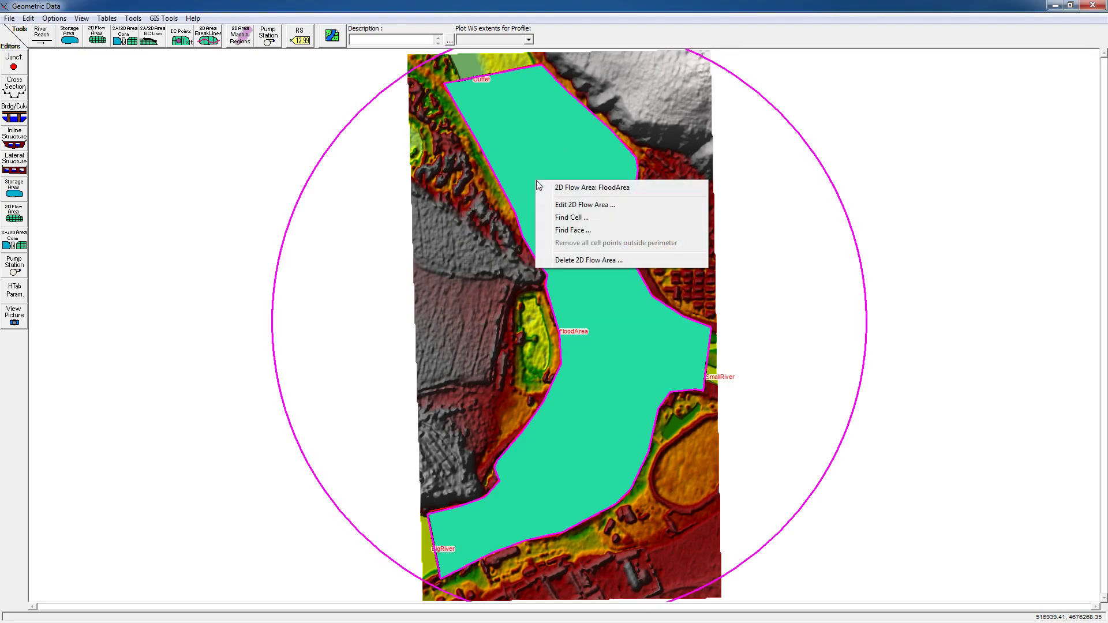
click(559, 205)
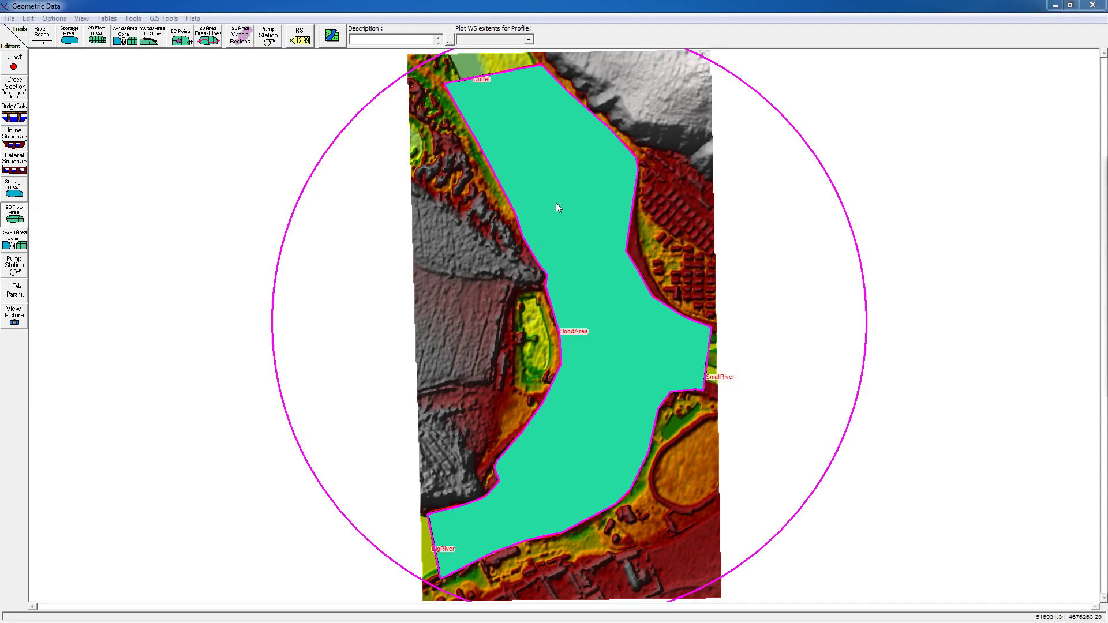
drag(1089, 162, 459, 185)
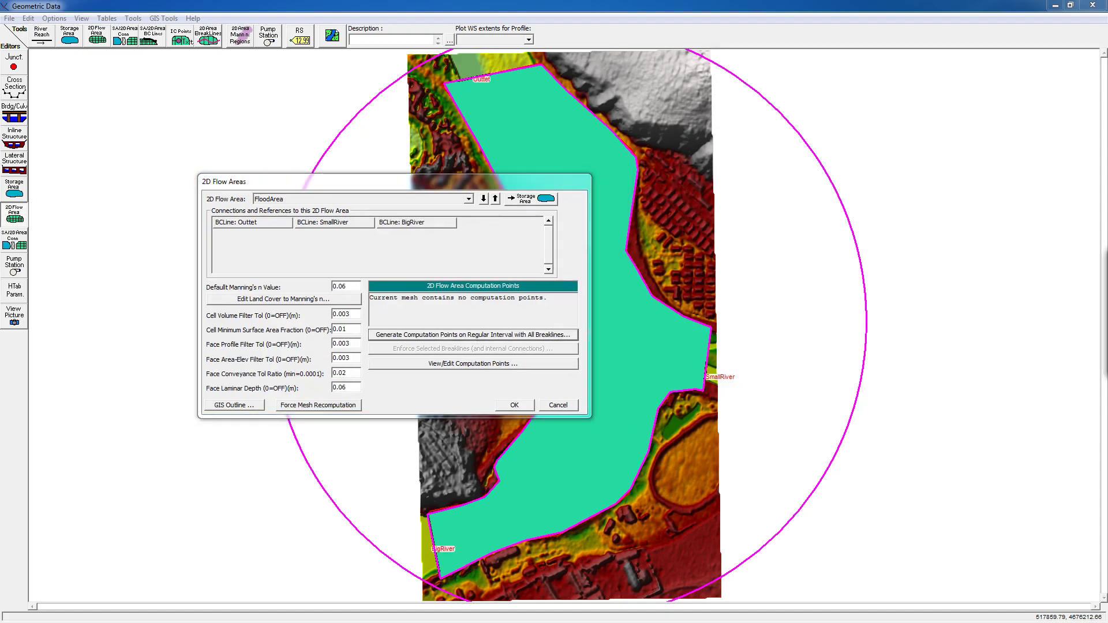
- Generate 4 x 4 m computation points, producing an 11848-cell mesh averaging 16.23 m2
text(4)
click(647, 315)
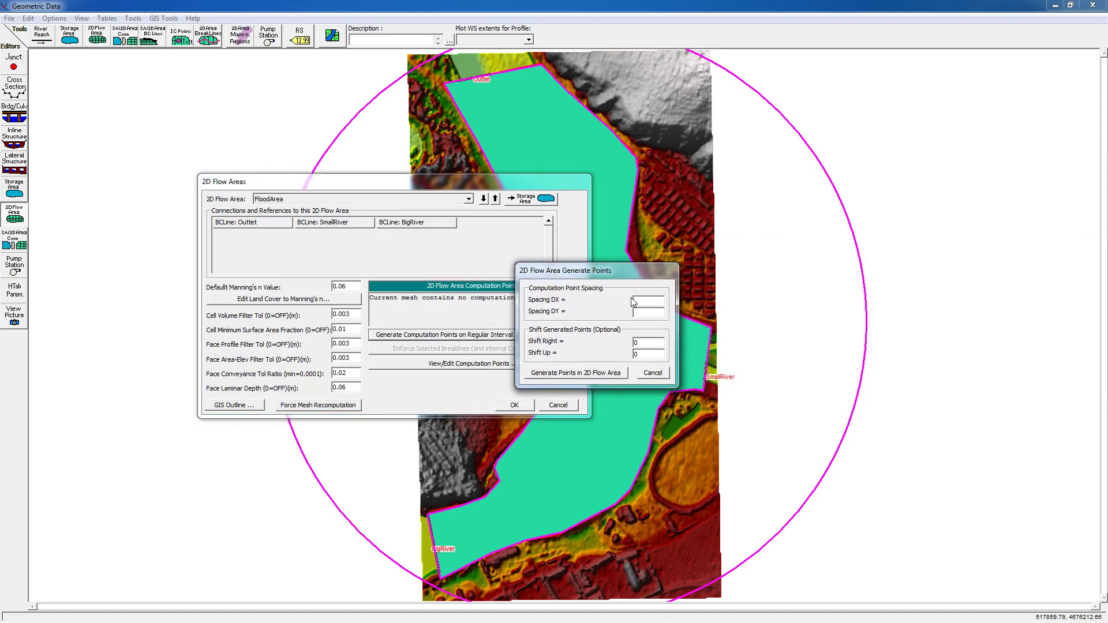
text(4)
click(553, 374)
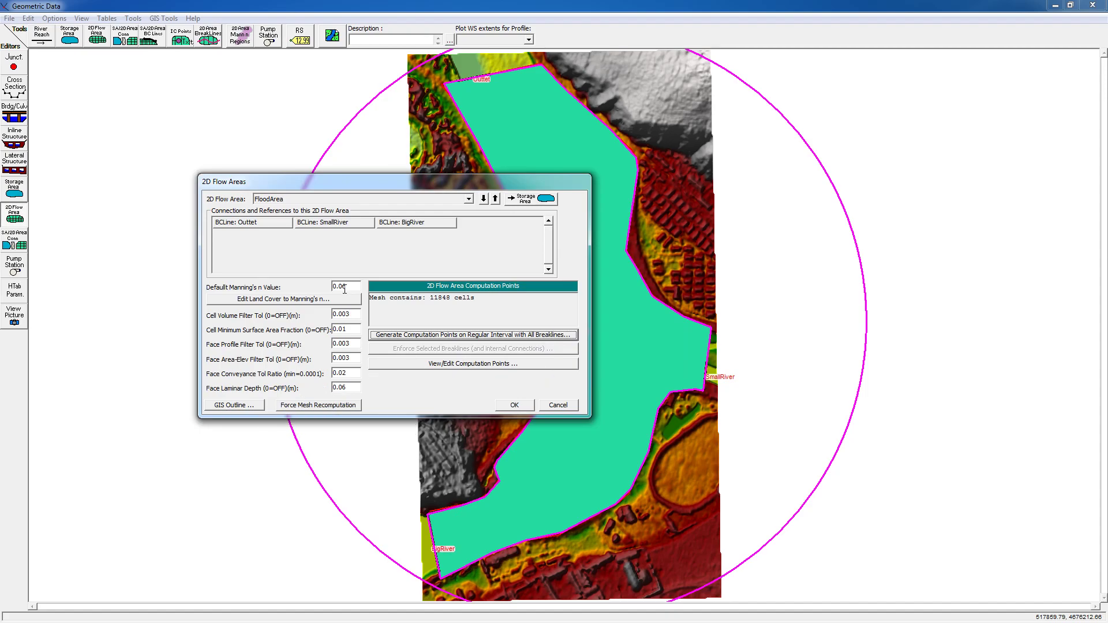
click(328, 407)
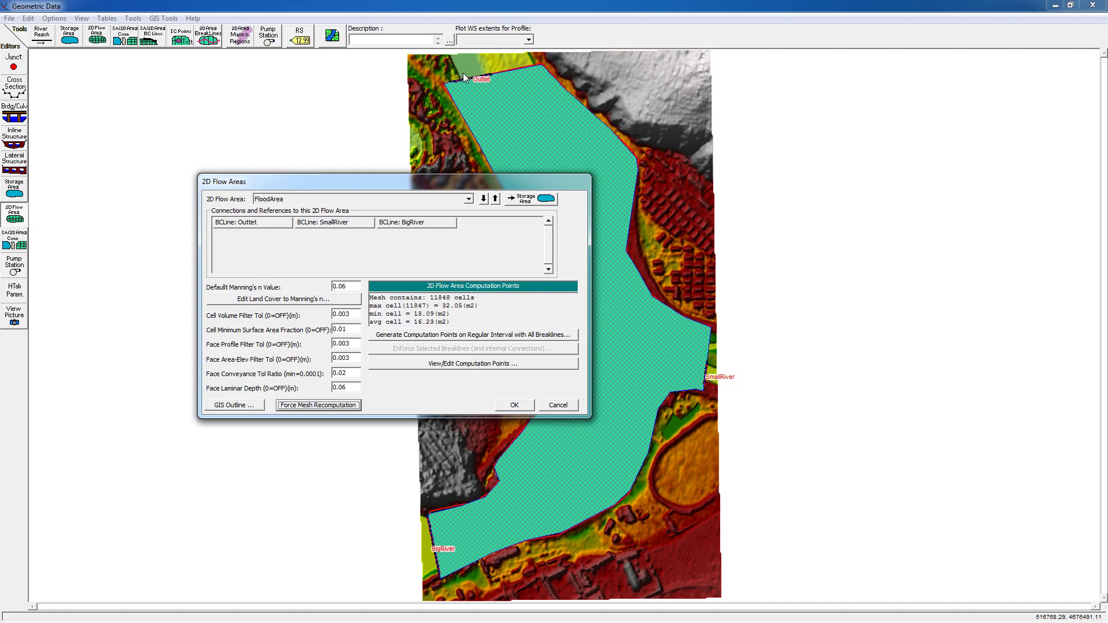
click(524, 408)
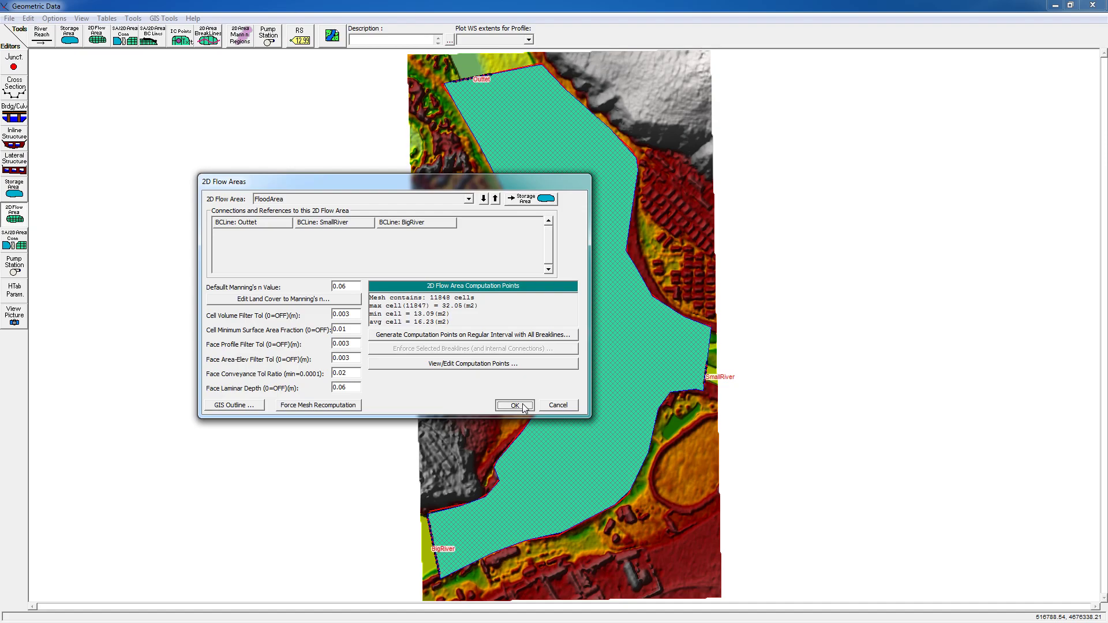
click(524, 406)
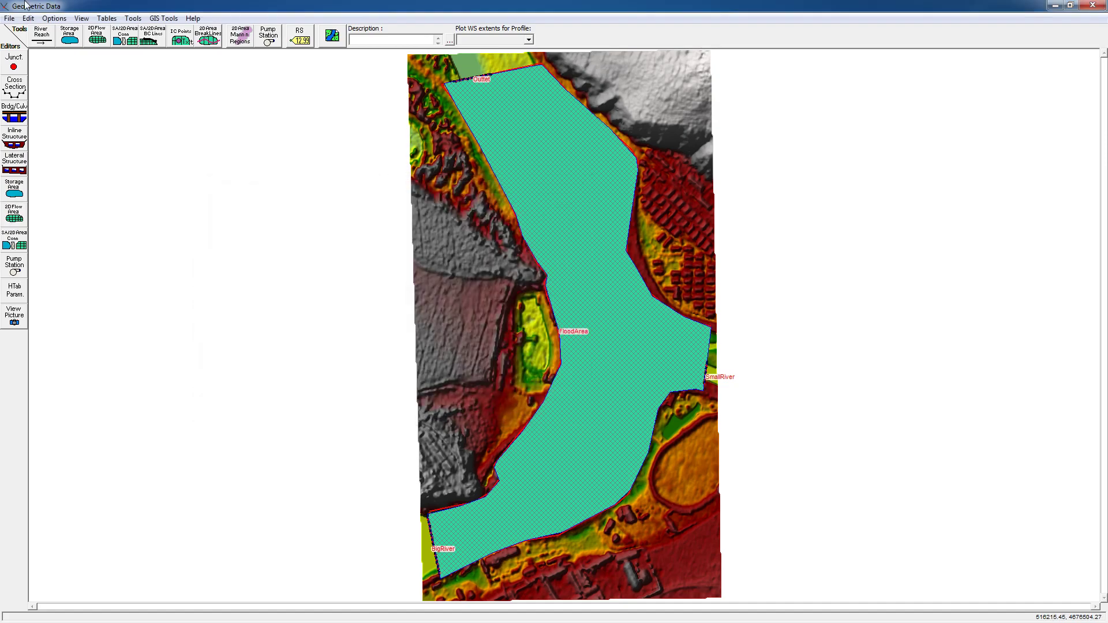
- Save the geometry data titled 'geom' and close the Geometric Data editor
click(10, 19)
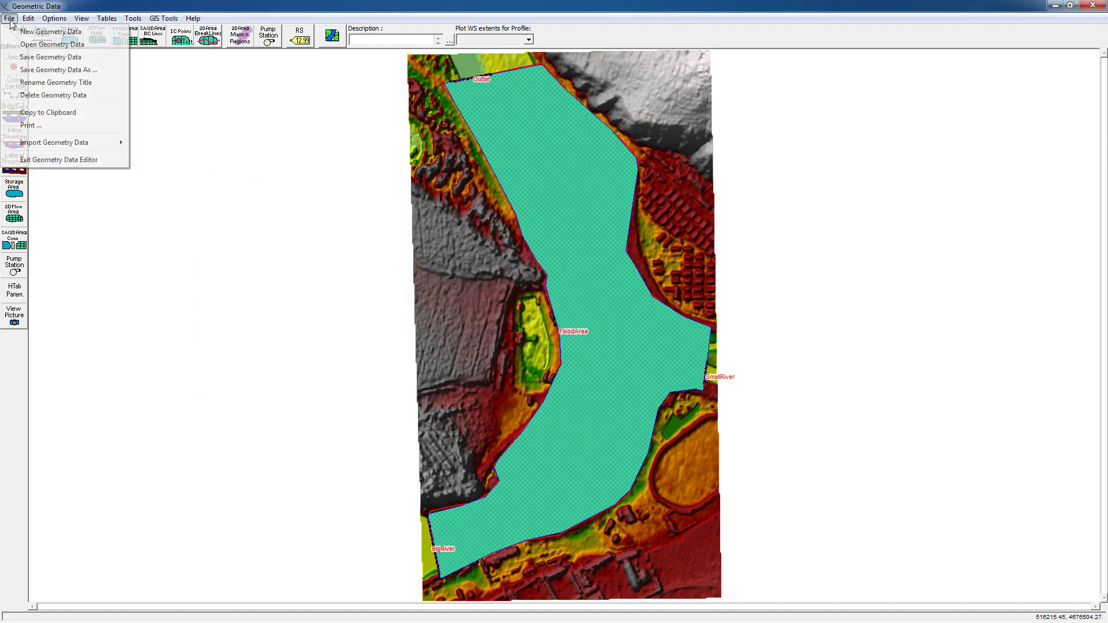
click(33, 57)
click(418, 197)
text(geom)
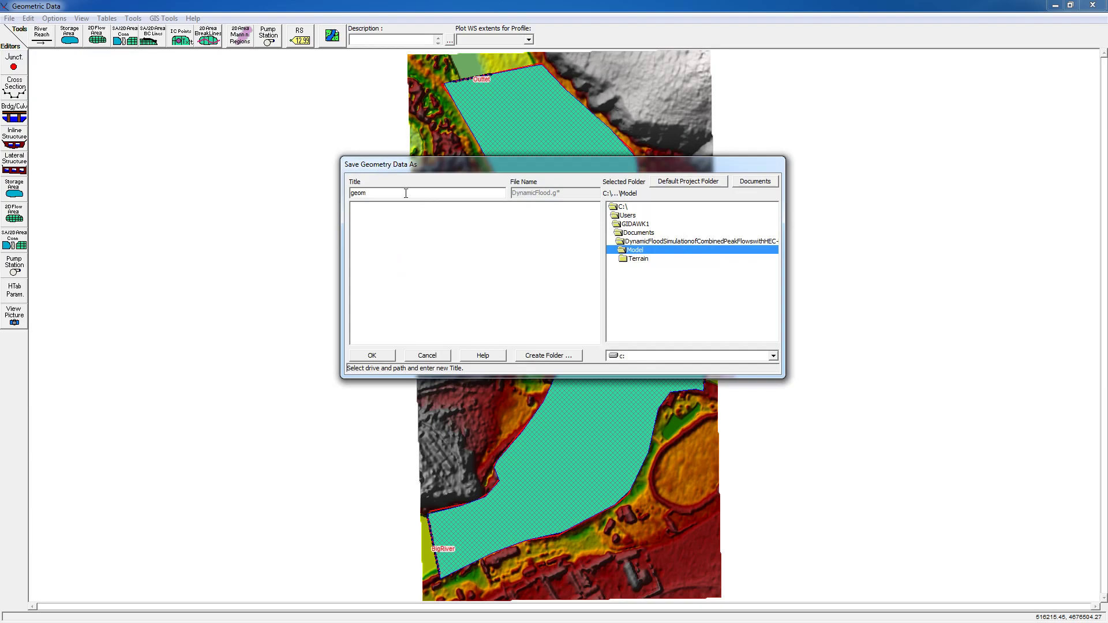
click(372, 355)
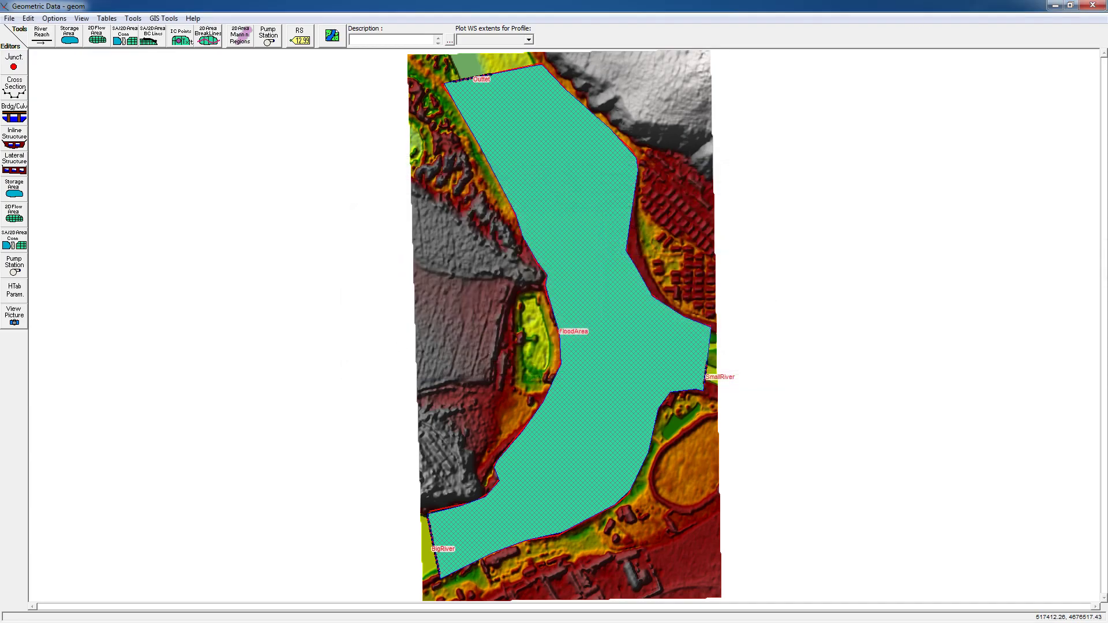
click(1093, 6)
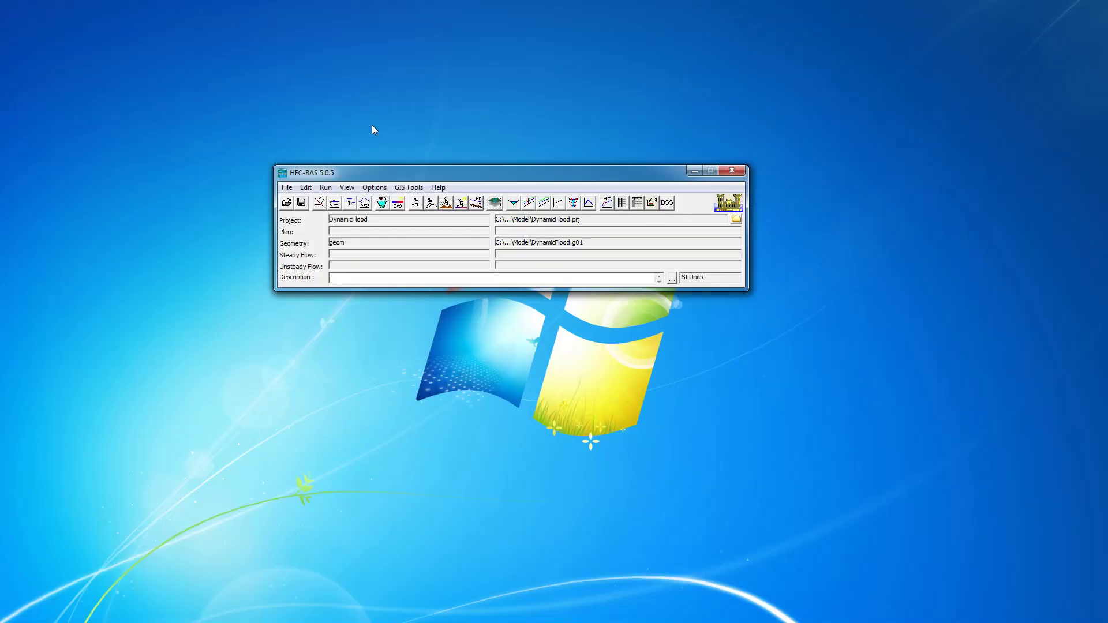
click(306, 188)
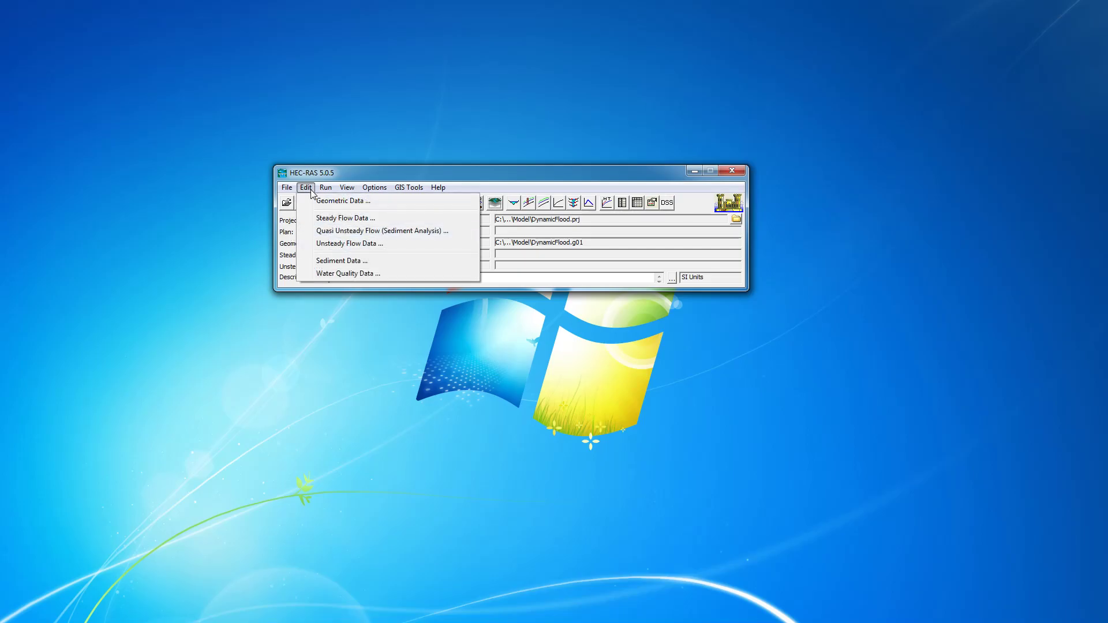
- Set Outtet to Normal Depth with friction slope 0.002, then give SmallRiver a Flow Hydrograph
click(334, 243)
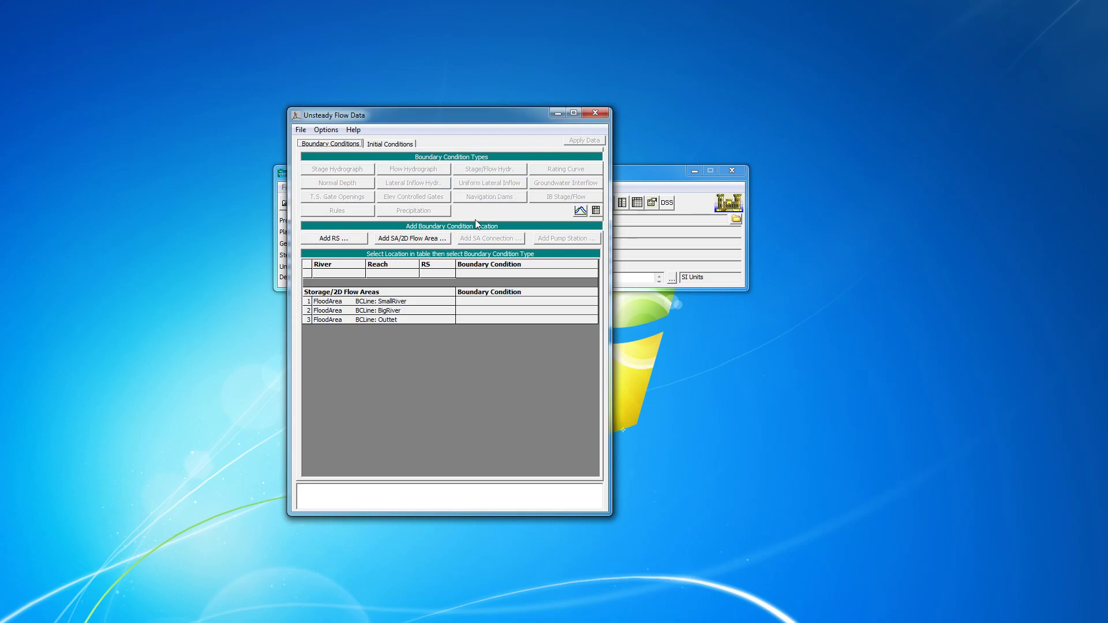
click(517, 302)
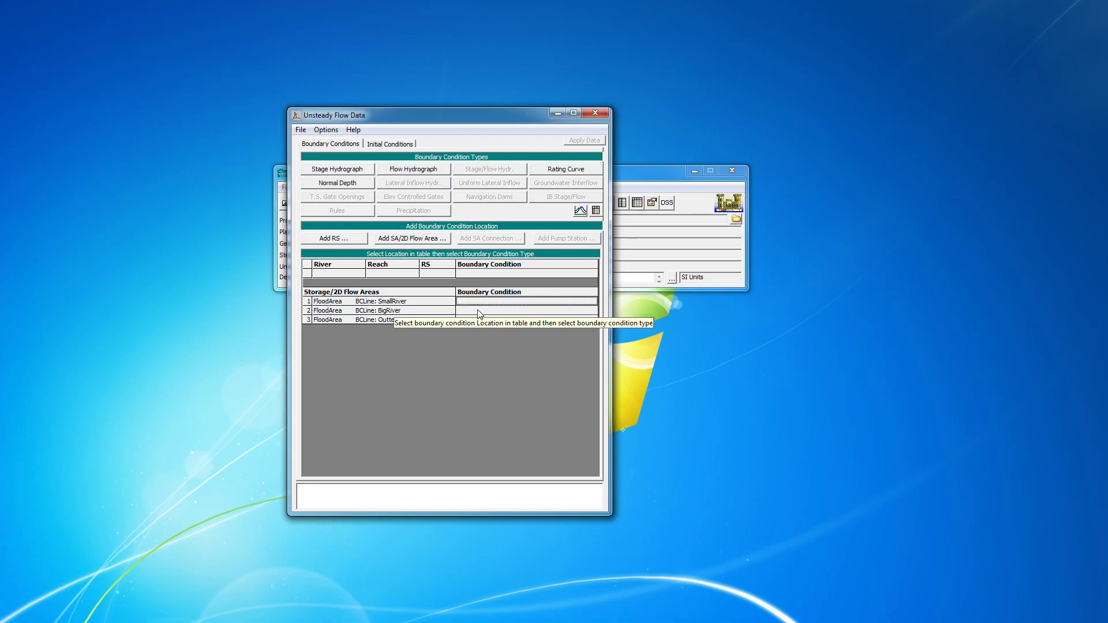
click(467, 319)
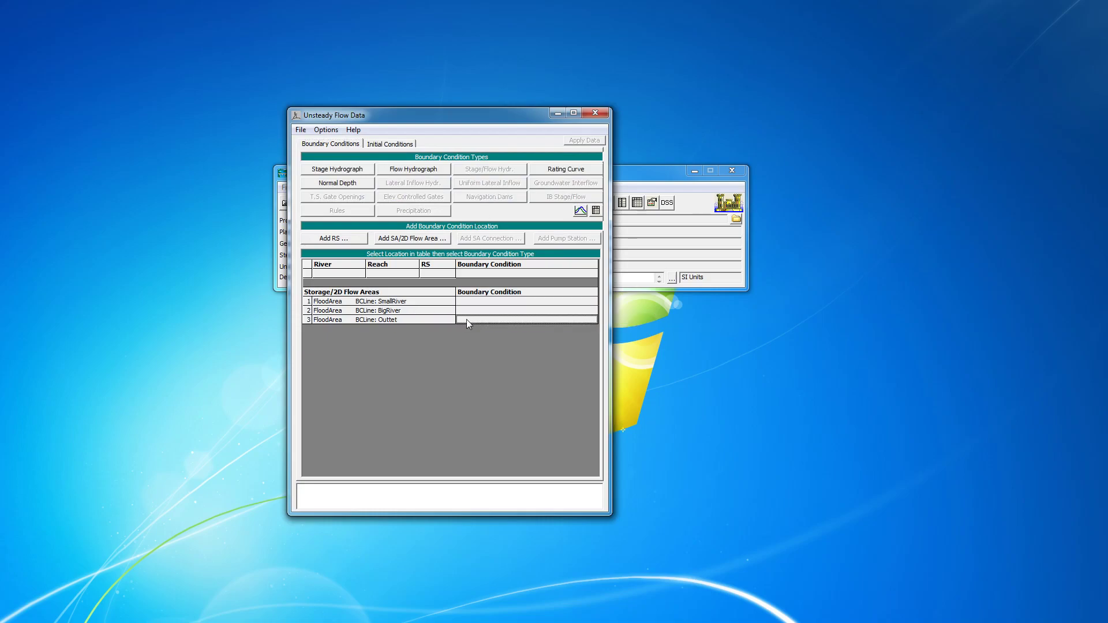
click(345, 185)
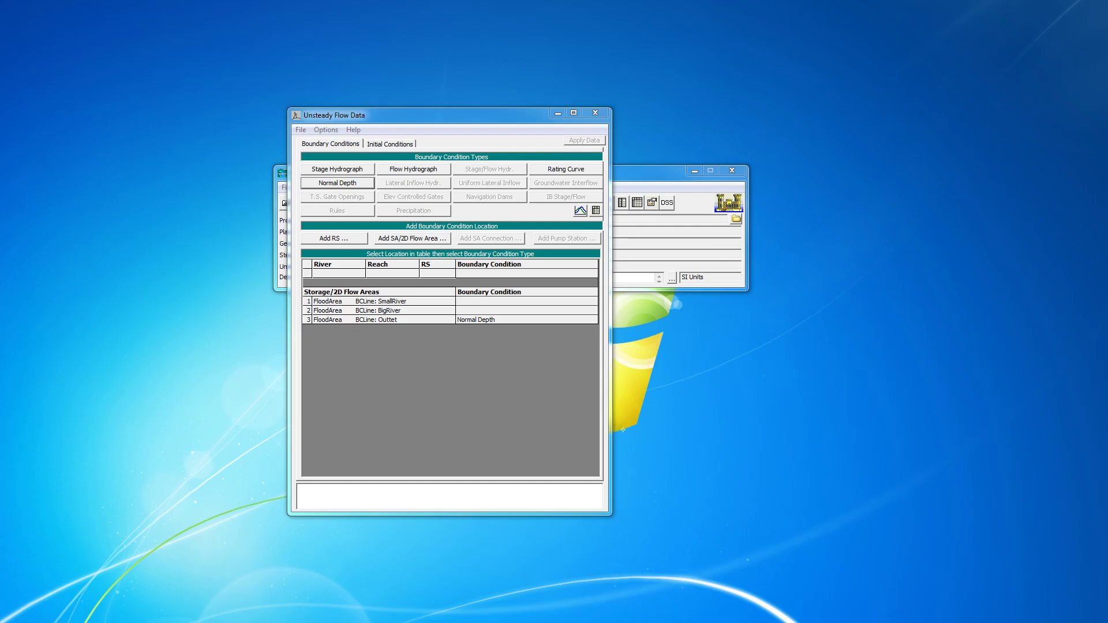
drag(890, 252, 859, 248)
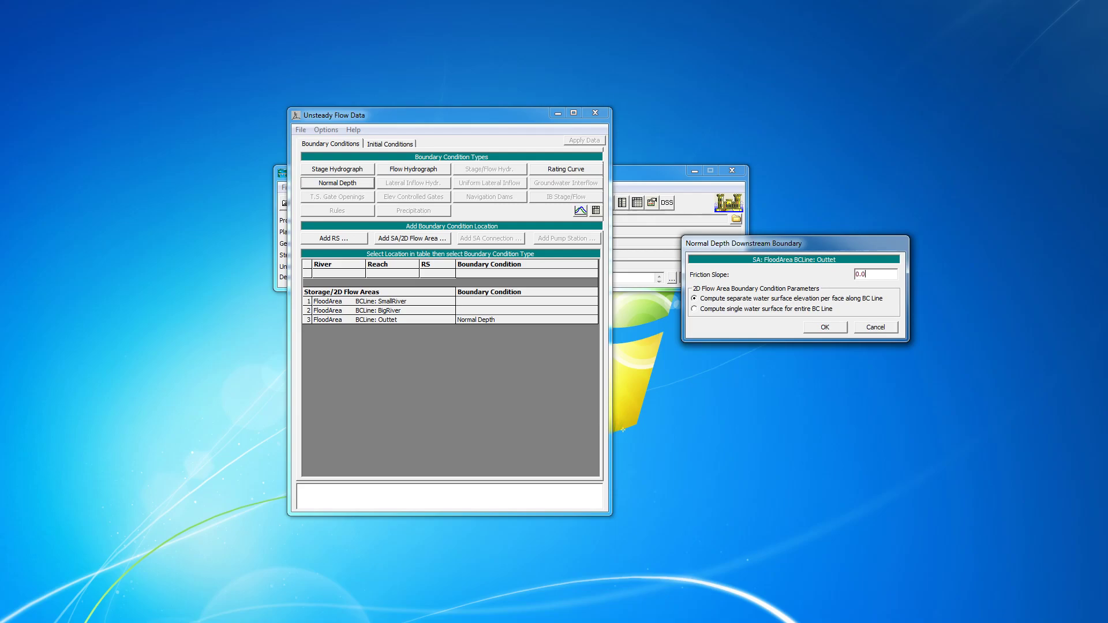
text(2)
click(825, 329)
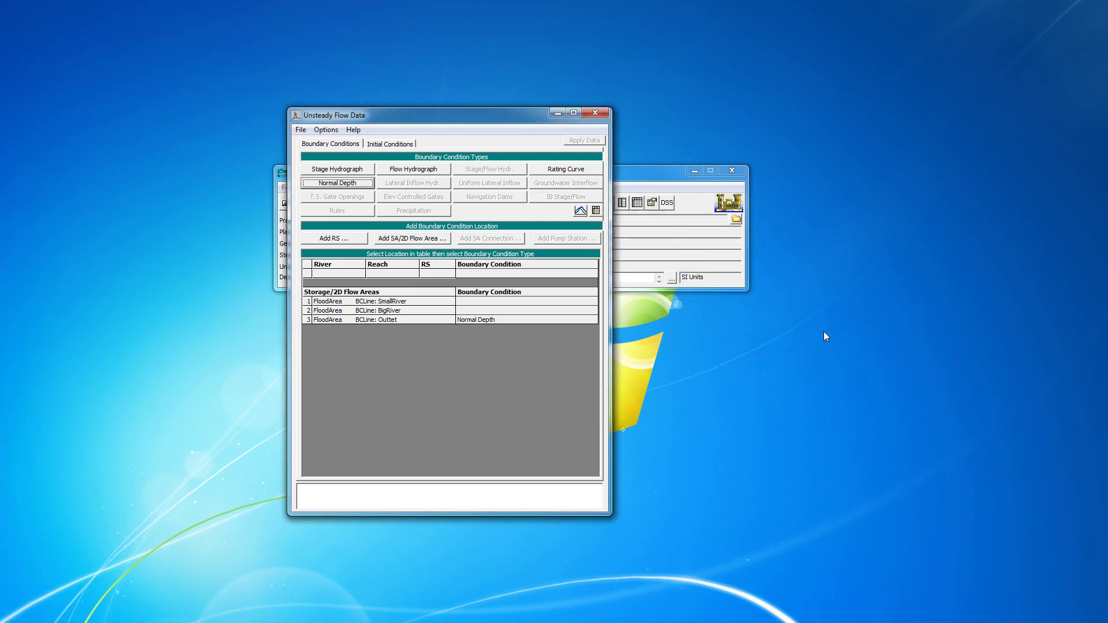
click(477, 301)
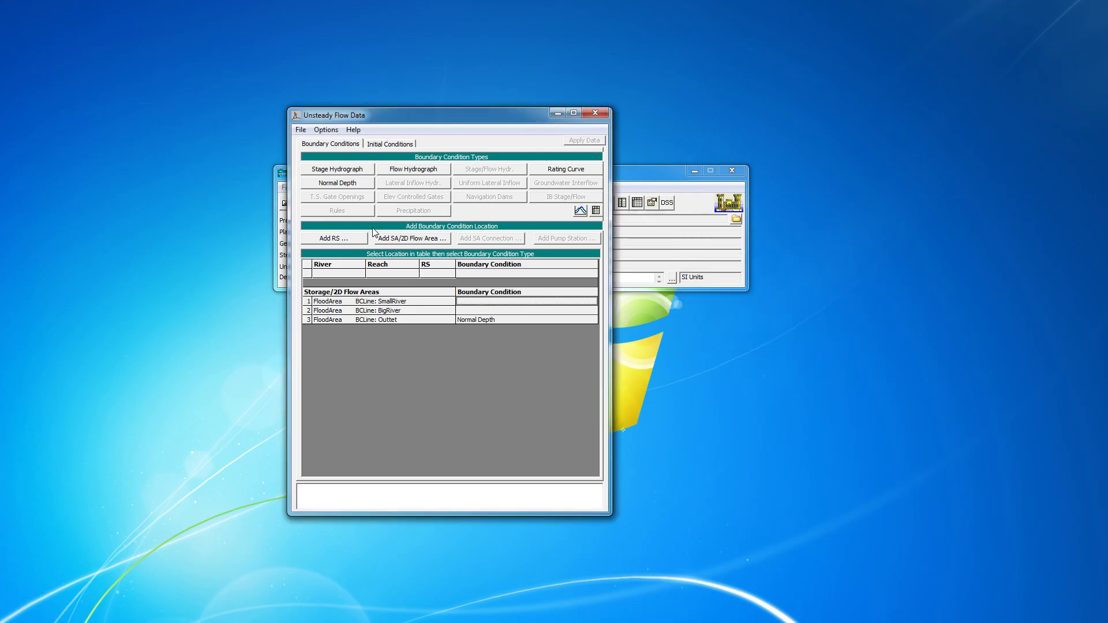
click(404, 170)
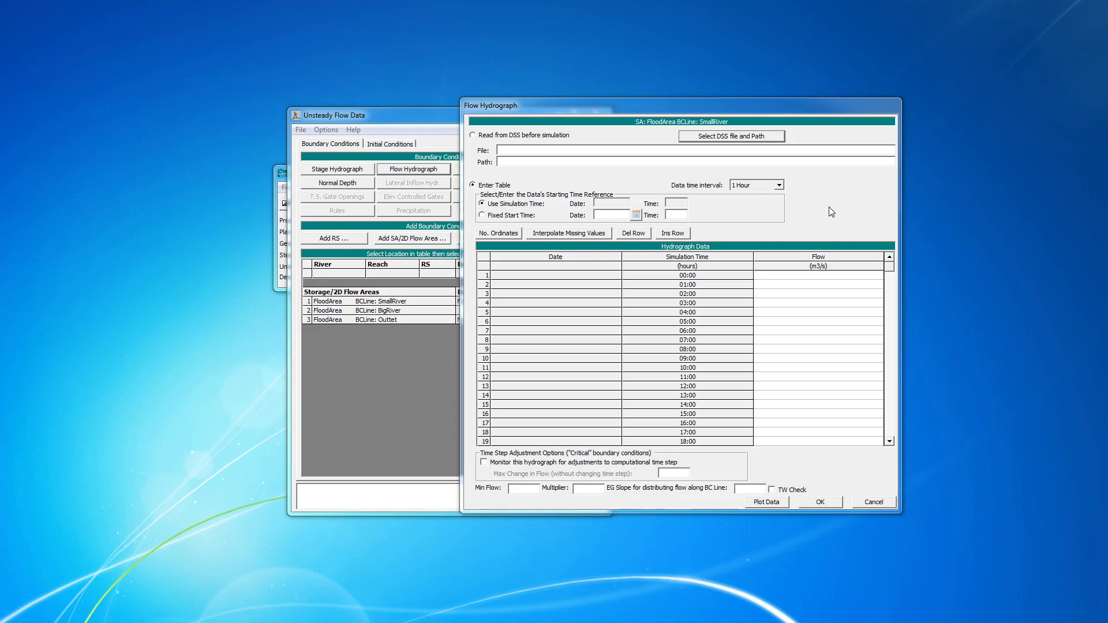
- In Explorer, open the project's Excel folder and select the RiverFlows spreadsheet
key(alt+Tab)
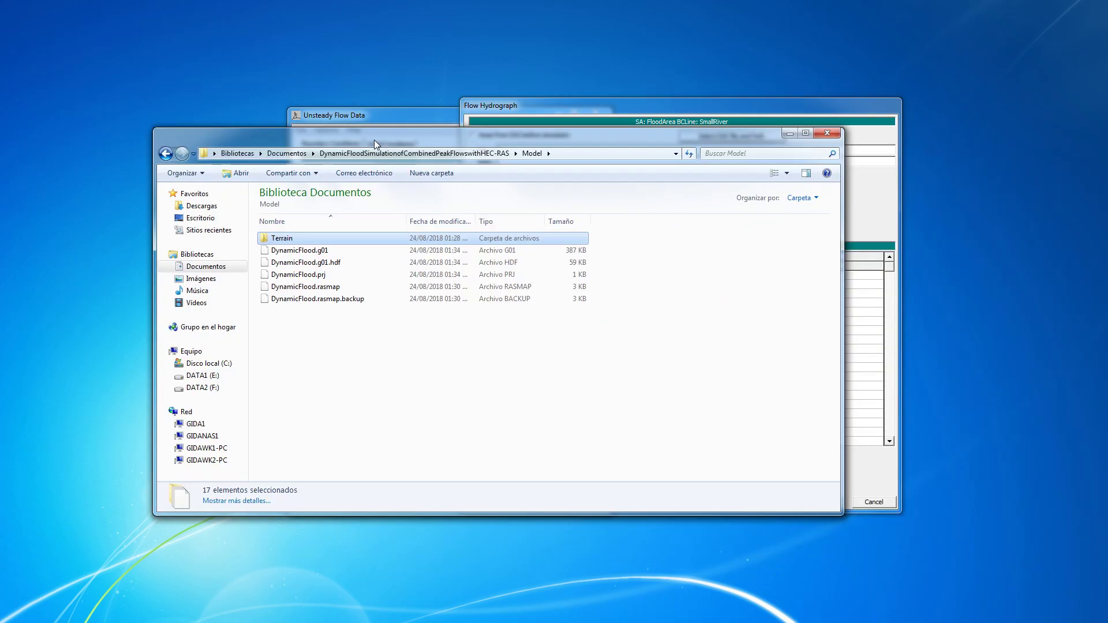
click(439, 153)
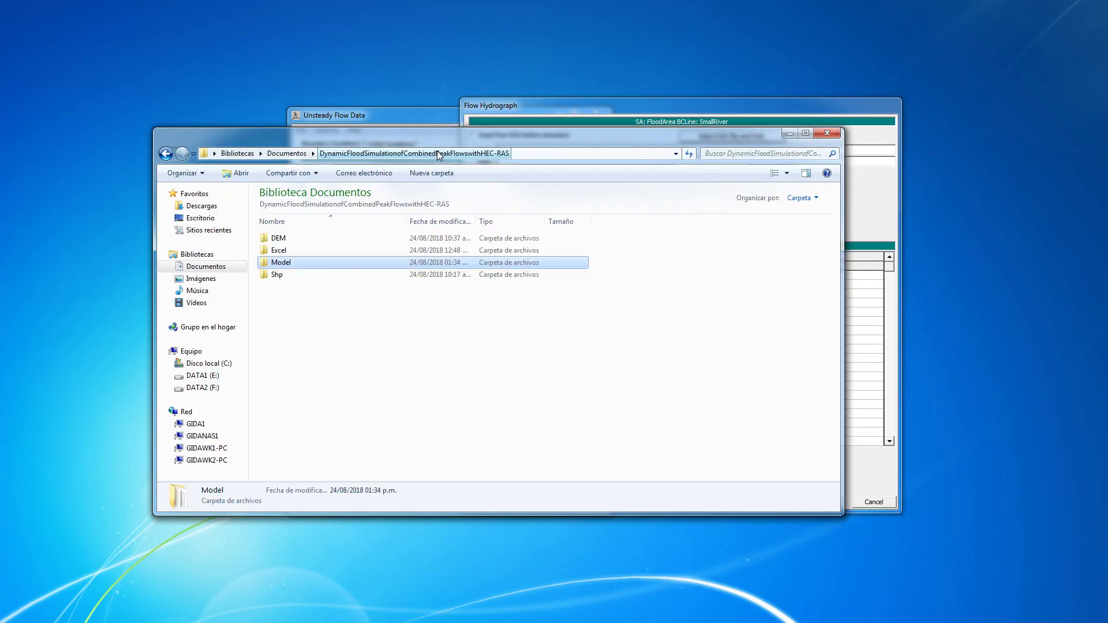
double_click(283, 252)
click(283, 241)
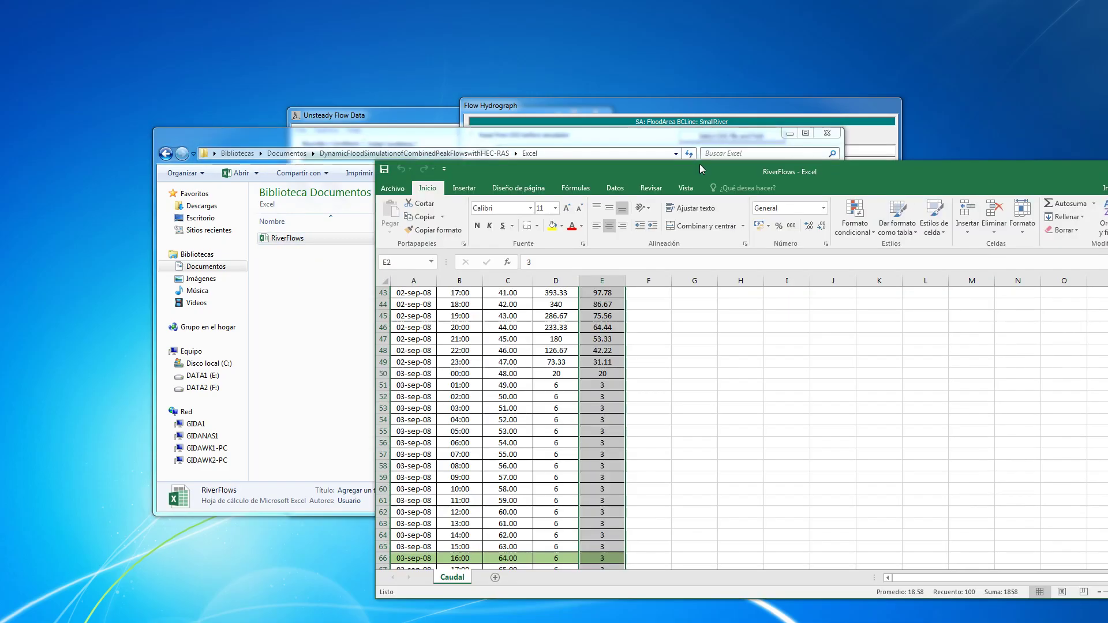
- Change the D1 header from Main River to 'Big River (m3/s)'
drag(700, 164, 478, 109)
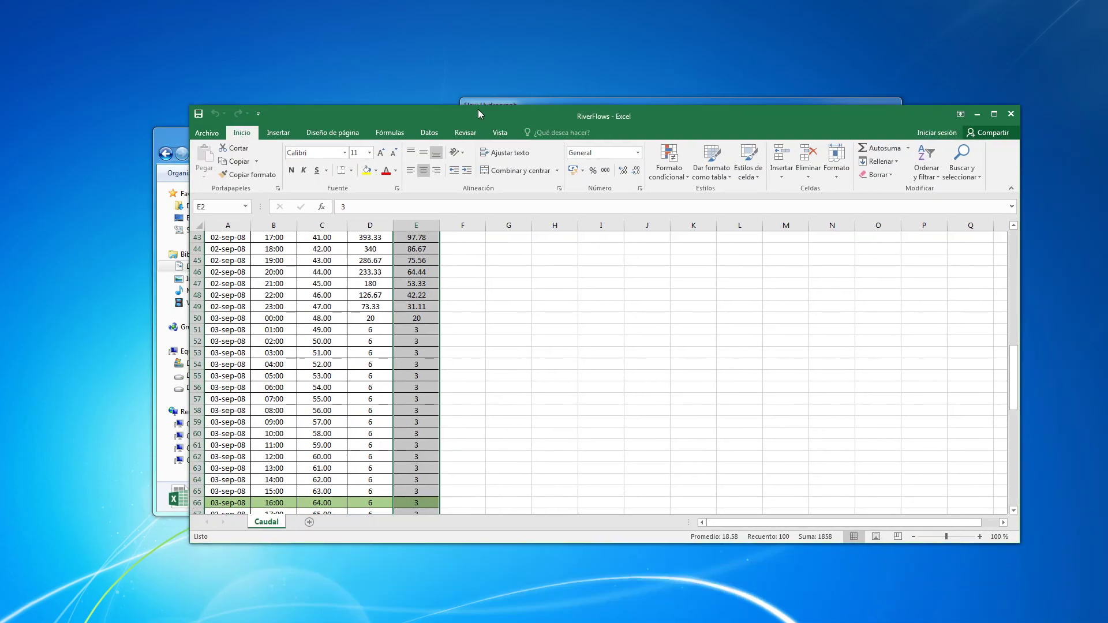
drag(1013, 372, 1013, 257)
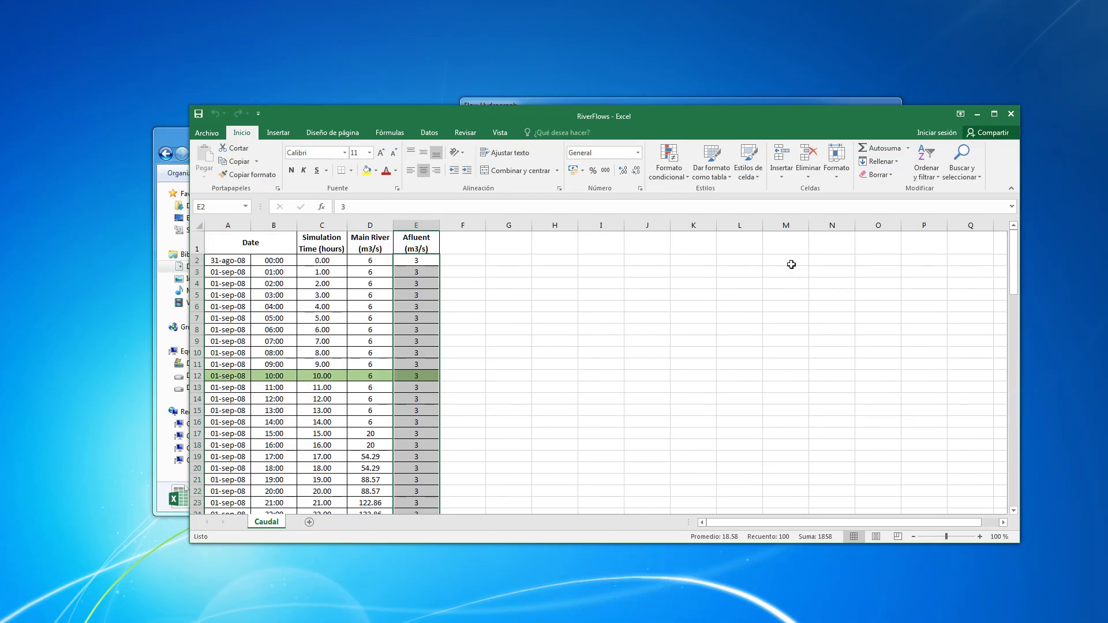
click(380, 243)
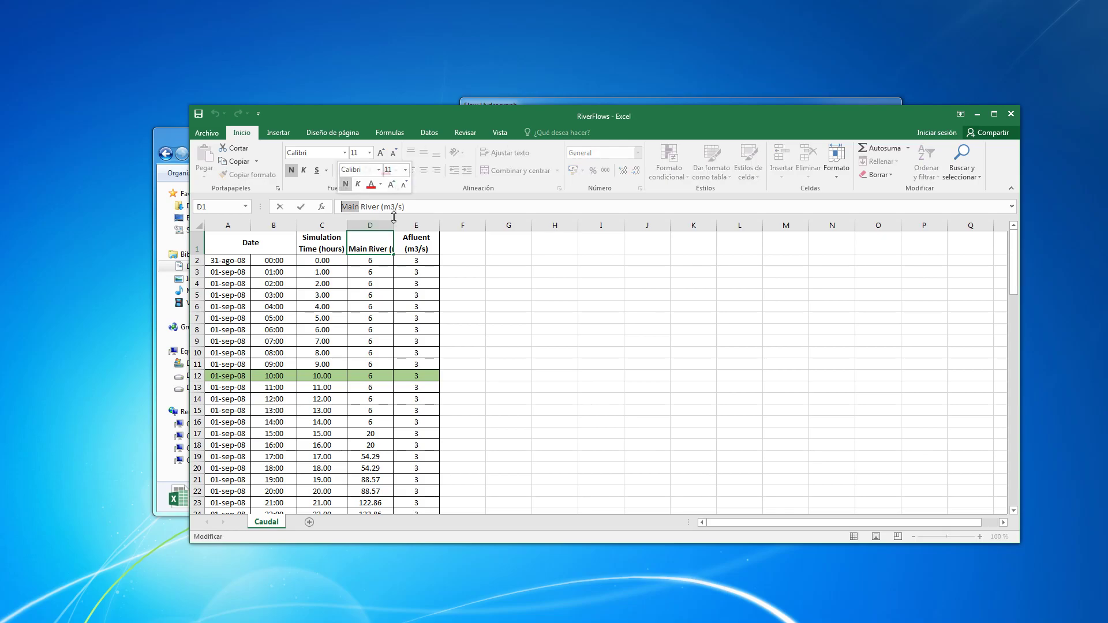
click(403, 241)
click(354, 237)
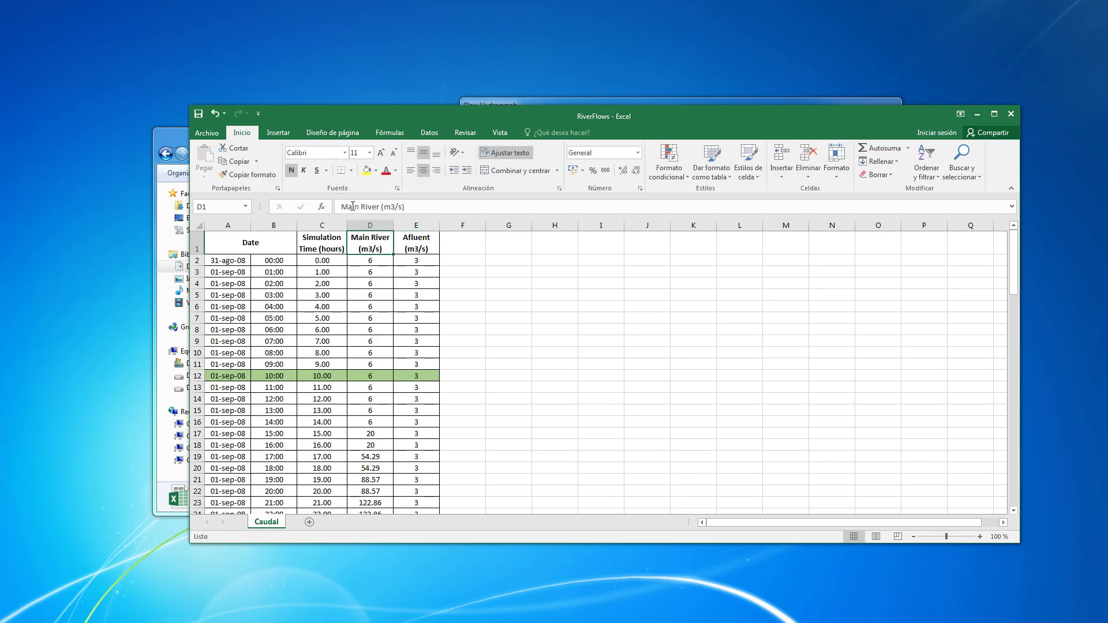
drag(355, 207, 338, 207)
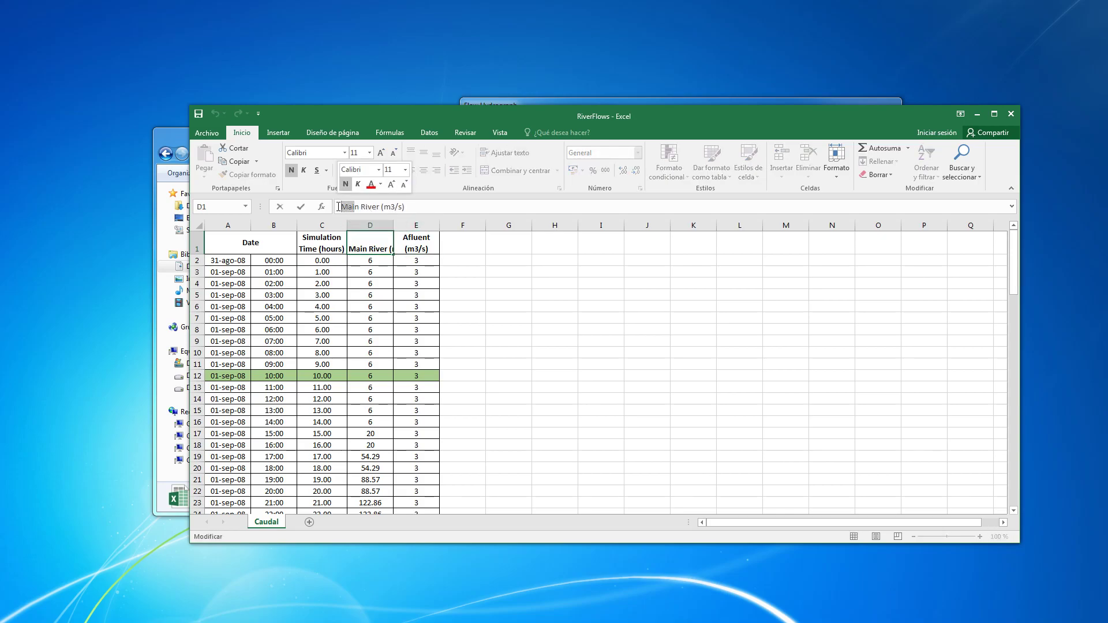
text(Big)
key(Delete)
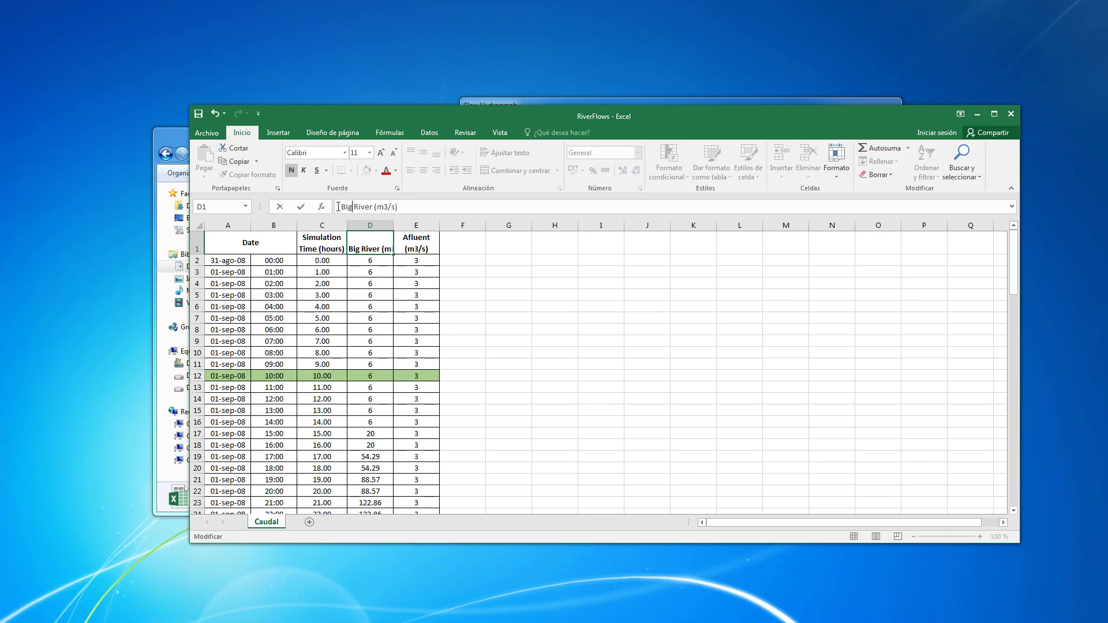
click(420, 249)
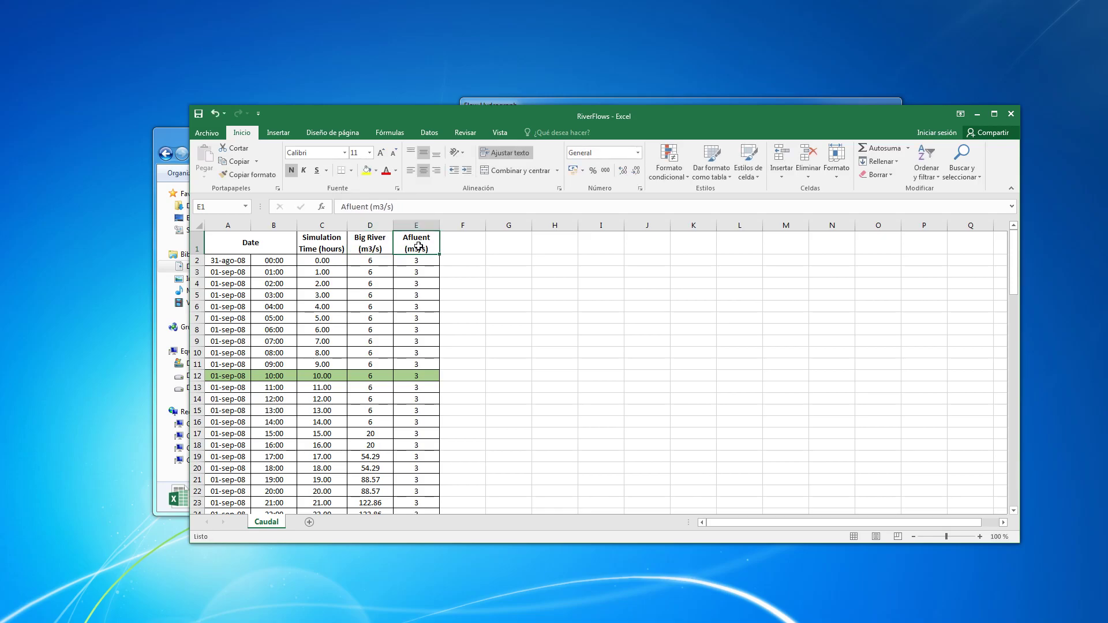
- Replace Afluent in the E1 header with 'Small River (m3/s)'
double_click(370, 208)
text(Small )
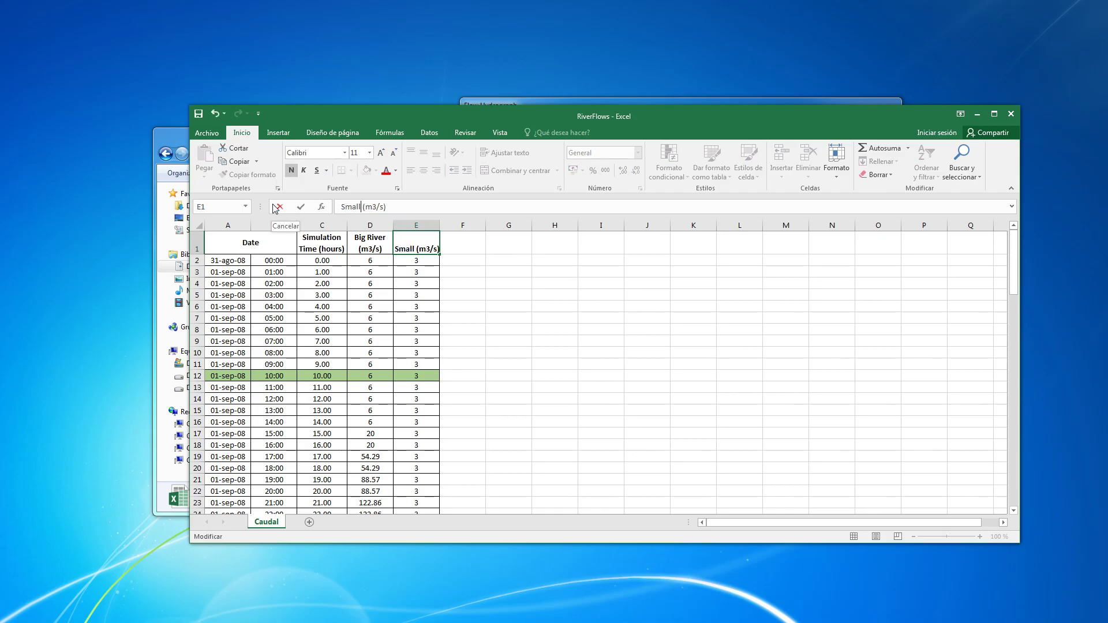
text(River)
key(Return)
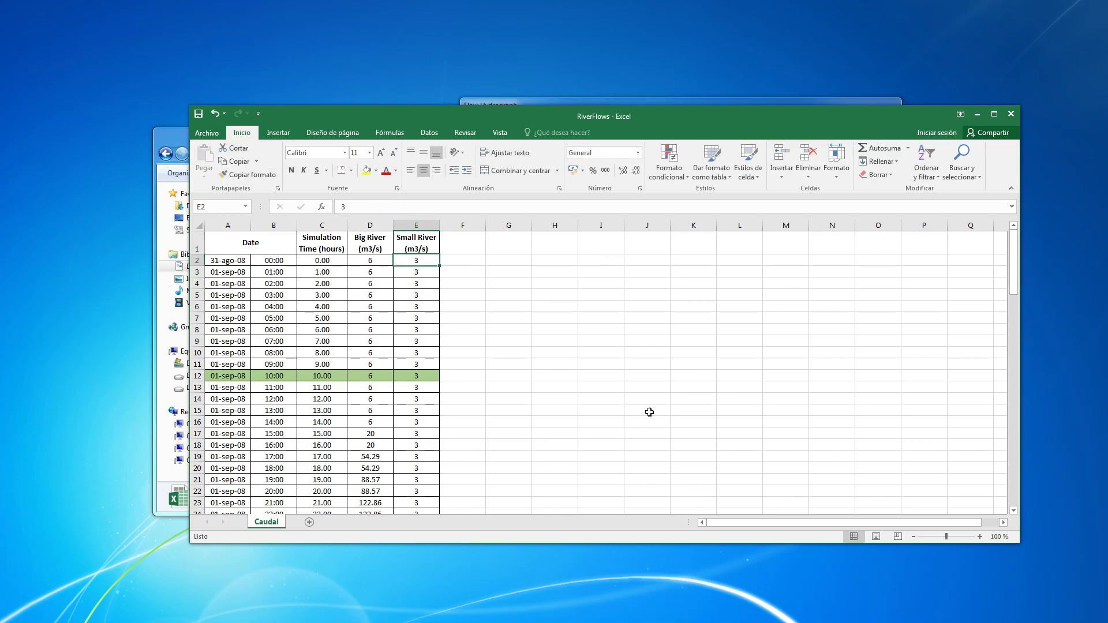
- Scroll through the RiverFlows time and flow values, then minimize Excel
click(365, 274)
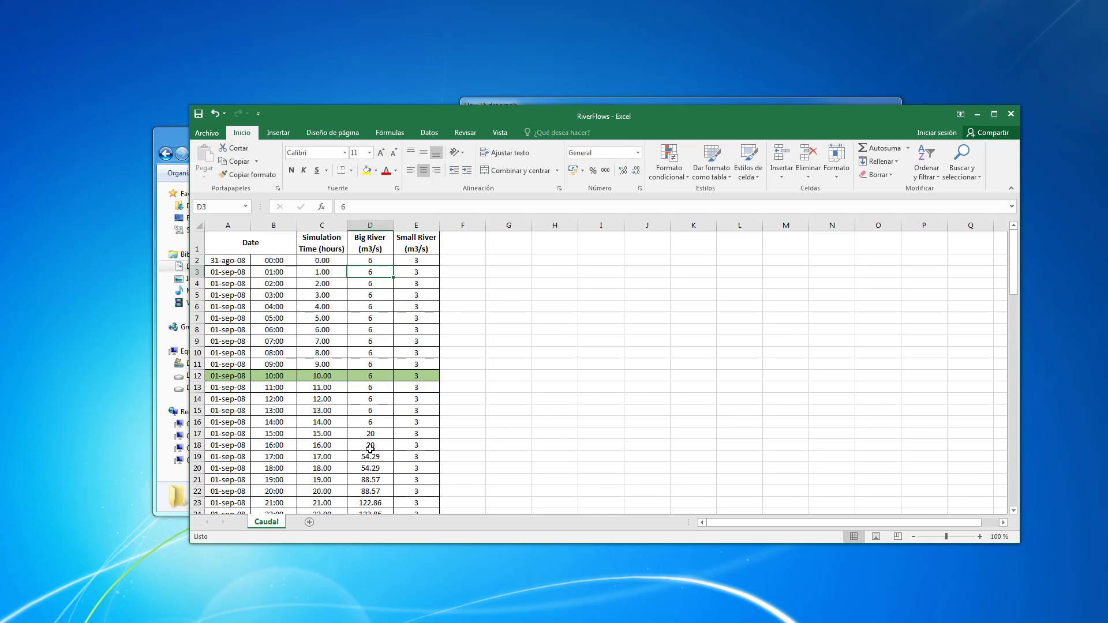
click(355, 261)
scroll(396, 318, down, 3)
scroll(396, 318, down, 2)
scroll(397, 318, up, 4)
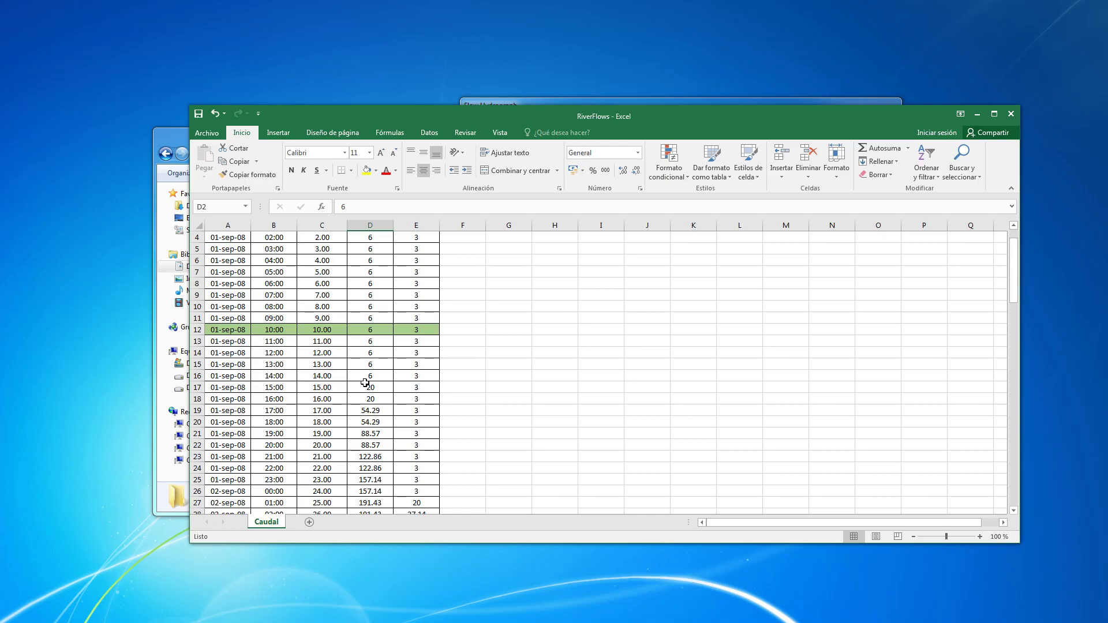
scroll(455, 450, down, 2)
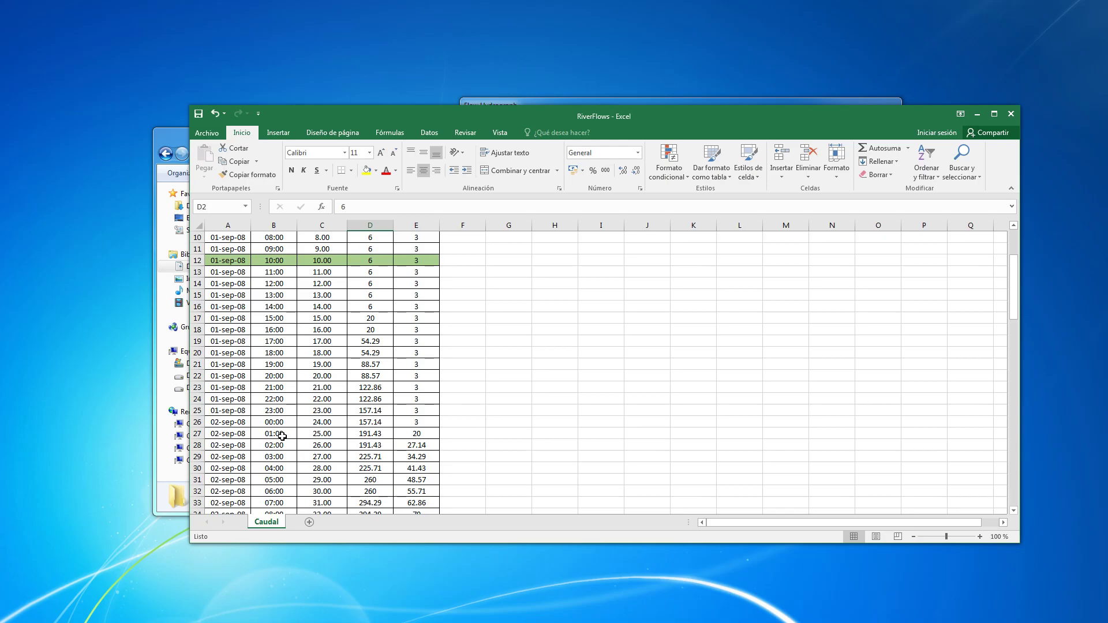
drag(283, 436, 265, 321)
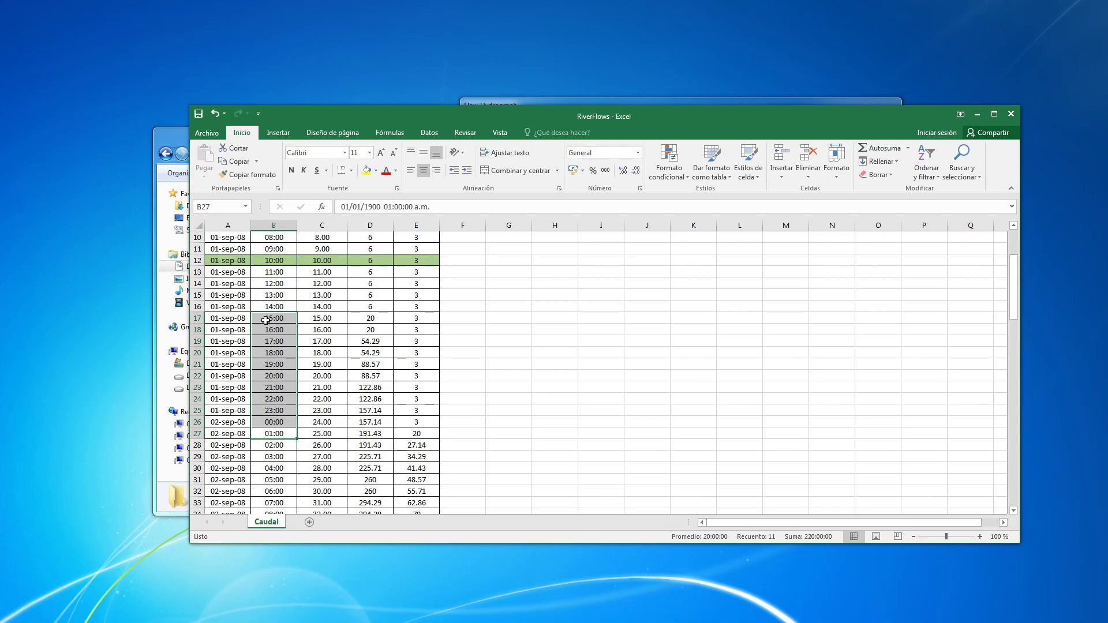
click(978, 117)
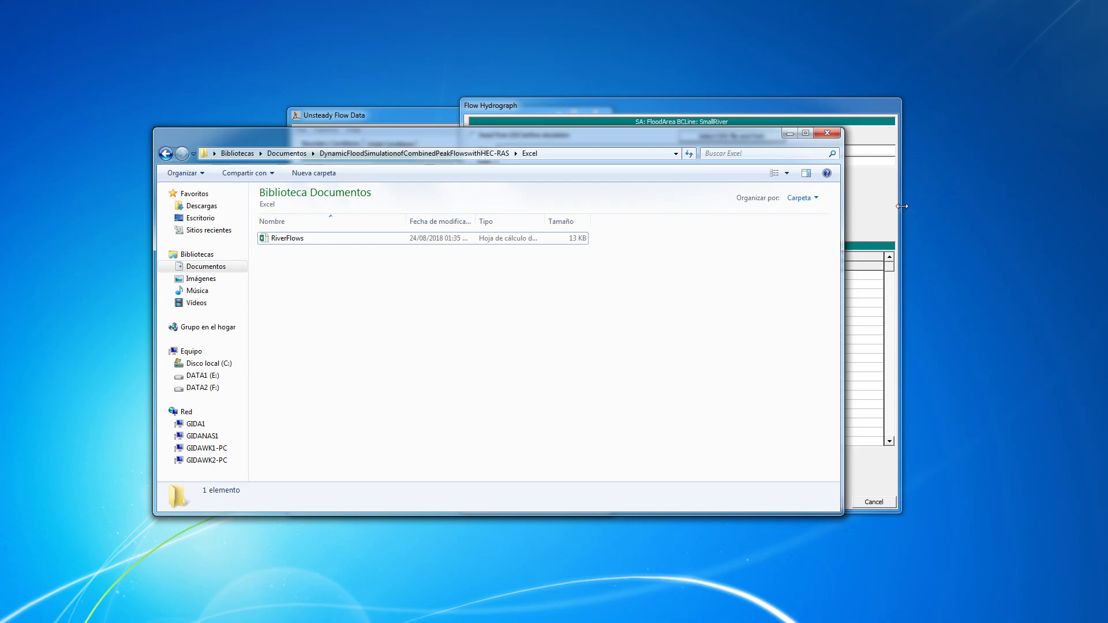
- Reopen RiverFlows and copy the Small River flows in E2:E101
double_click(288, 238)
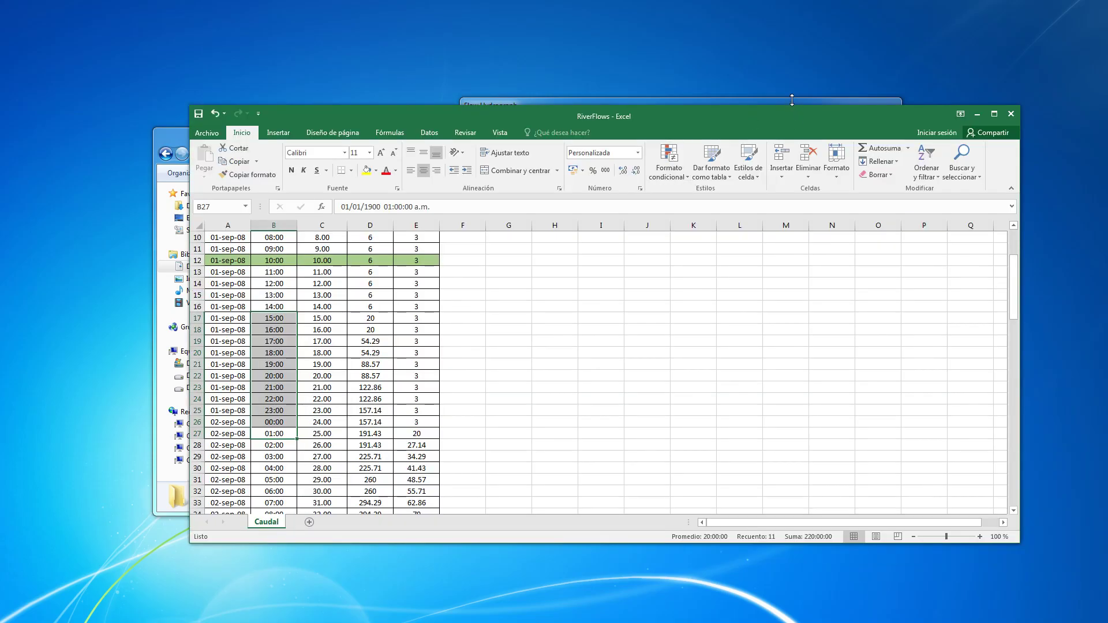
click(792, 101)
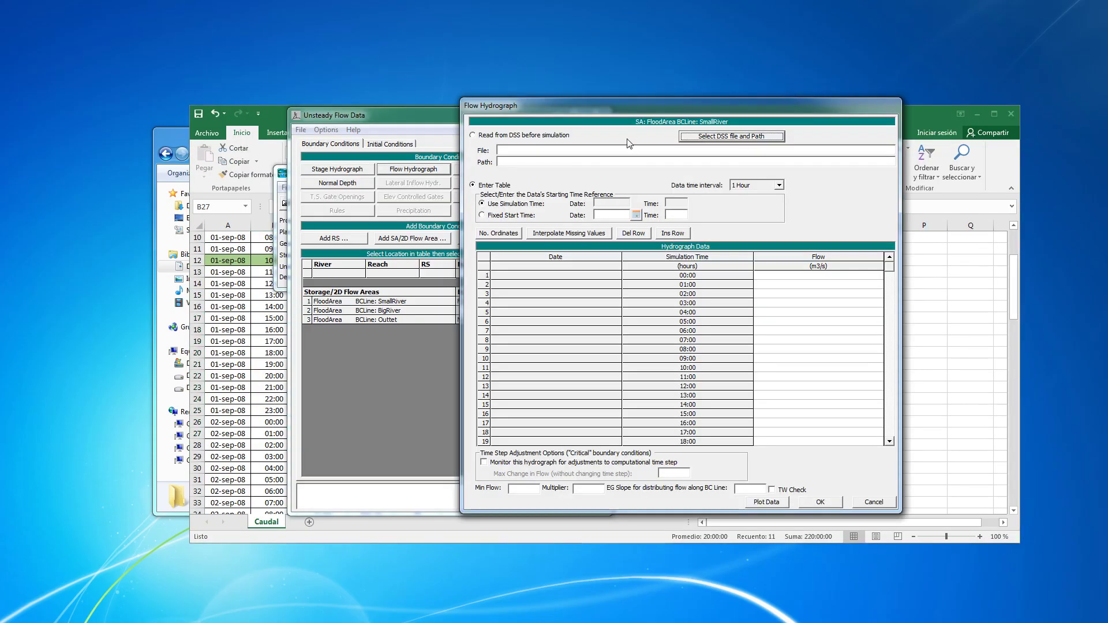
click(201, 302)
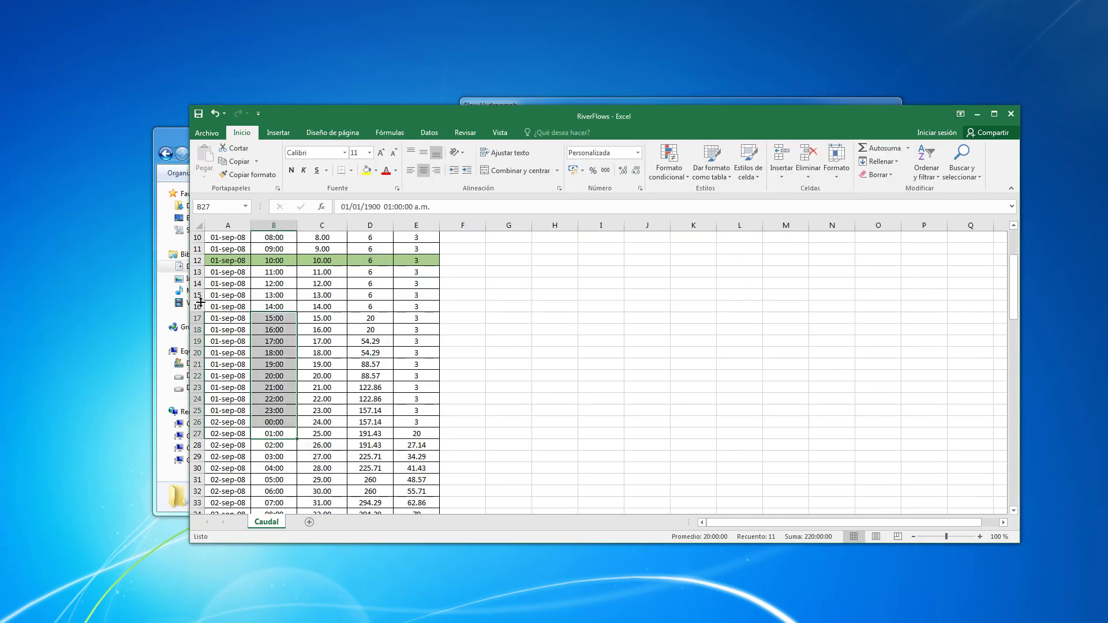
click(406, 353)
scroll(383, 304, up, 3)
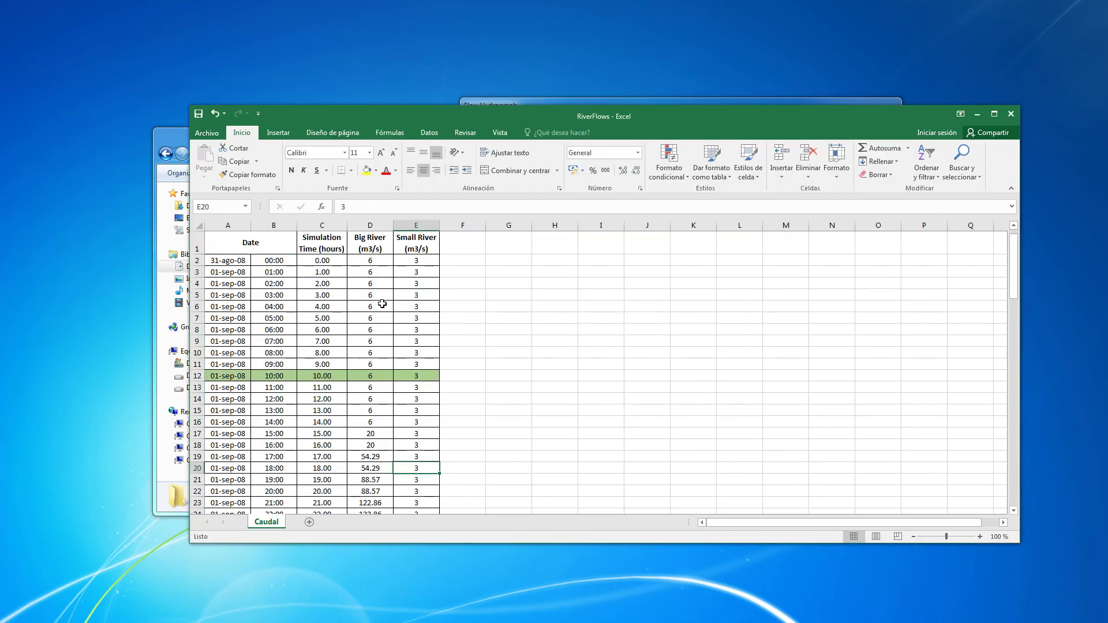
drag(404, 261, 426, 484)
key(ctrl+c)
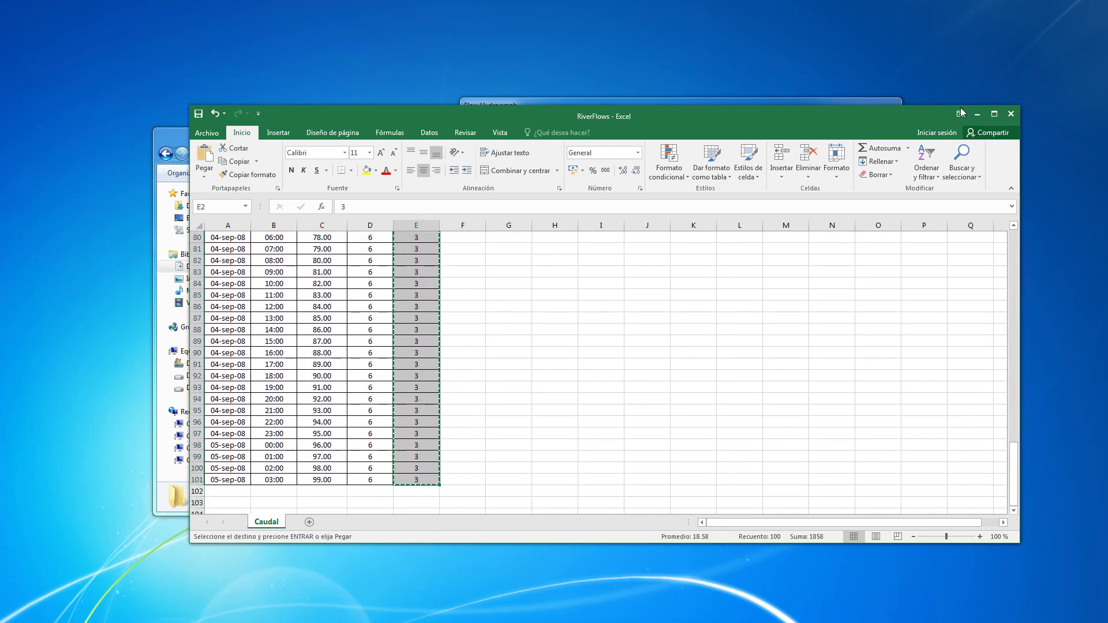
click(978, 114)
- Paste the Small River flows into the Flow column and plot the curve peaking near 120 m3/s
click(820, 259)
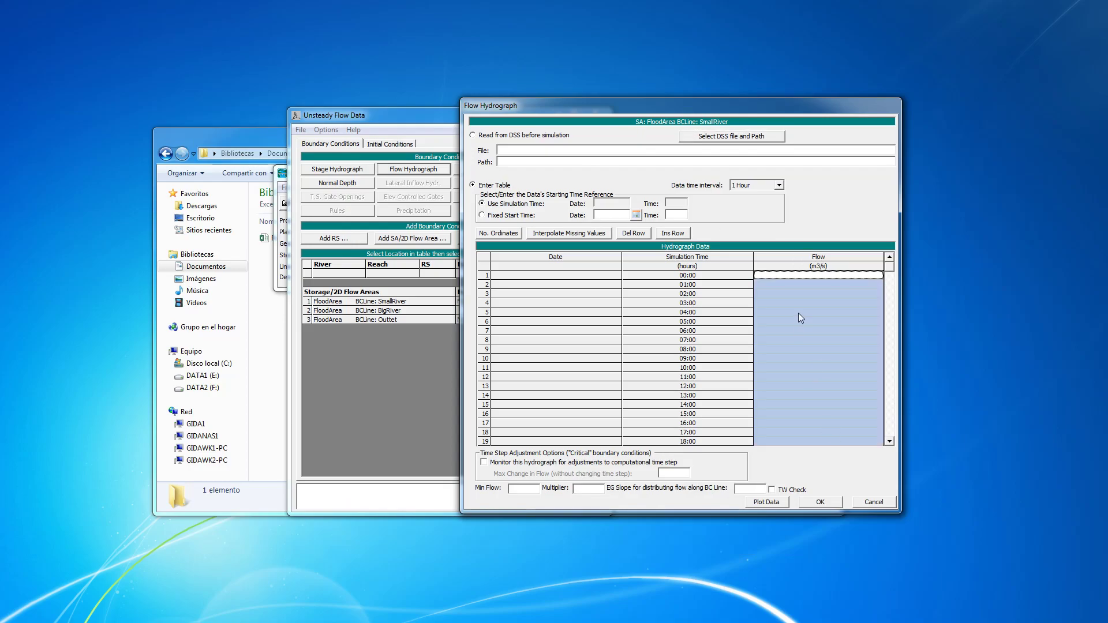
key(ctrl+v)
drag(891, 270, 905, 435)
click(848, 324)
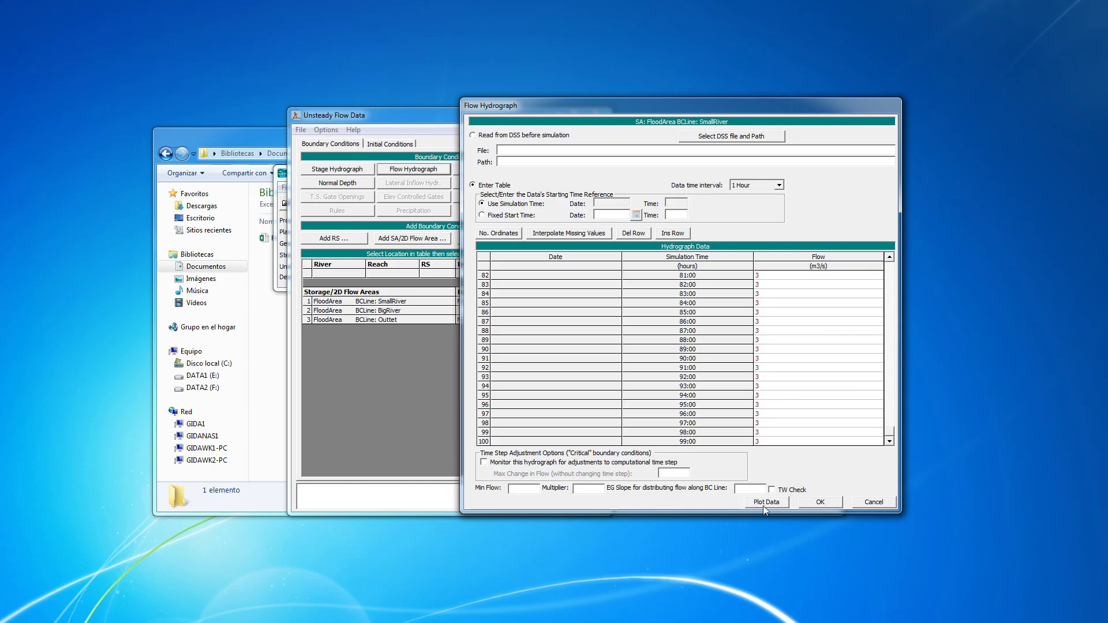
click(754, 503)
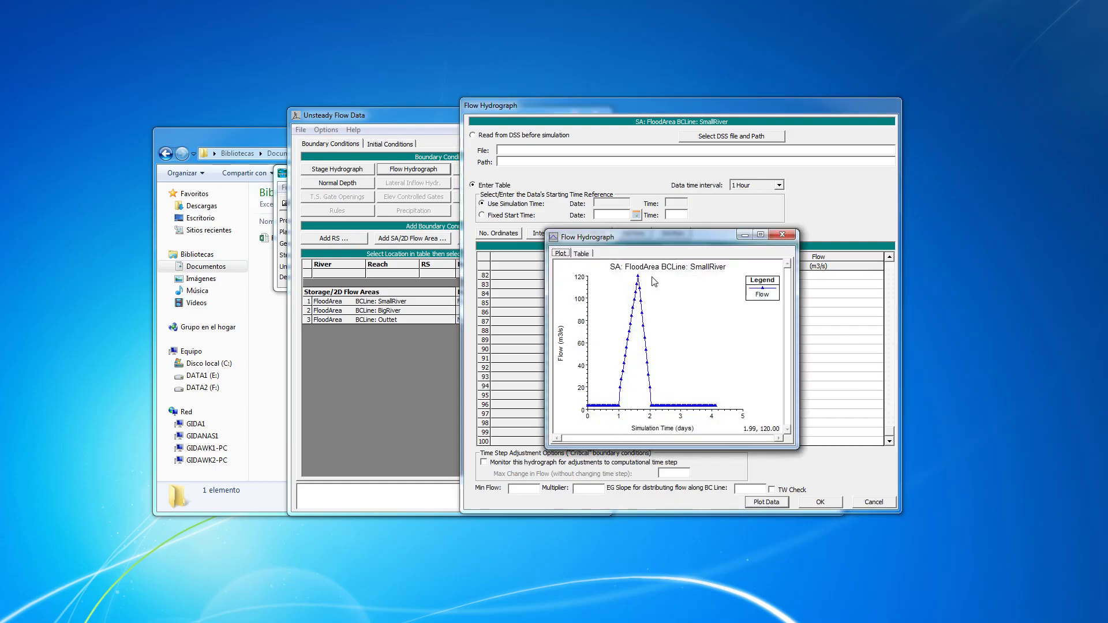
click(785, 236)
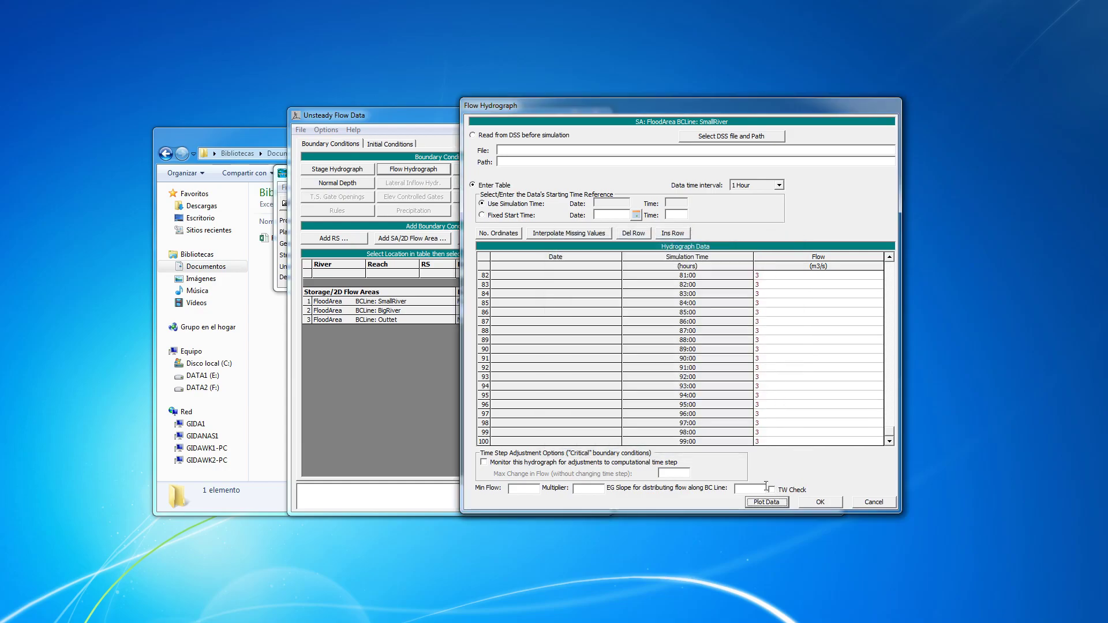
- Set EG slope 0.002 and a fixed start date of 01SEP2008 for the SmallRiver hydrograph
click(746, 490)
click(527, 218)
text(01SEP20)
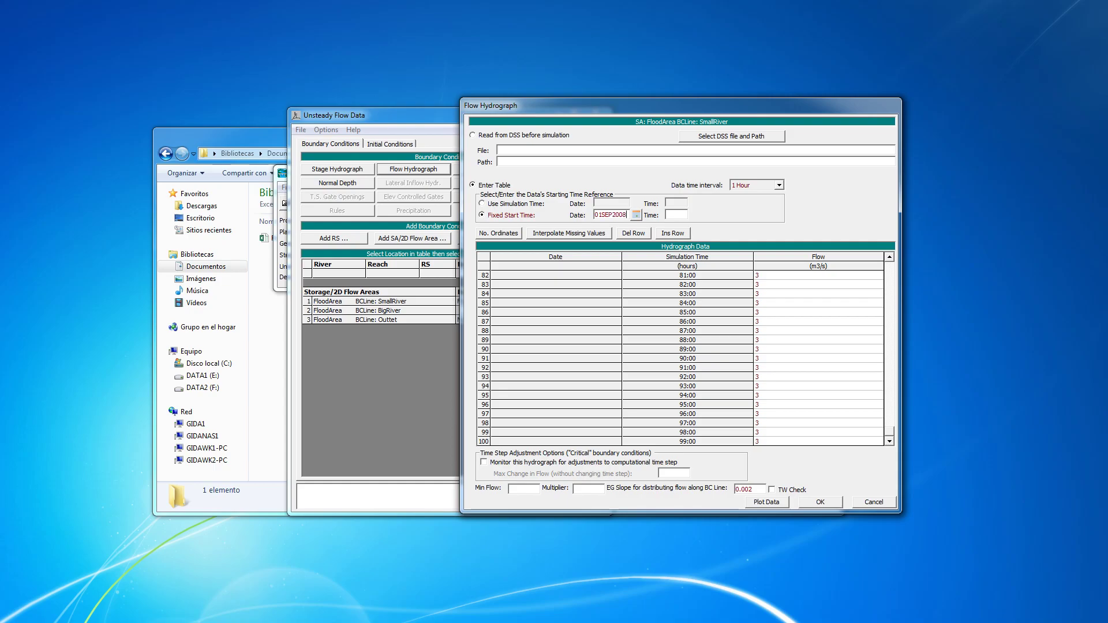
text(08)
key(Tab)
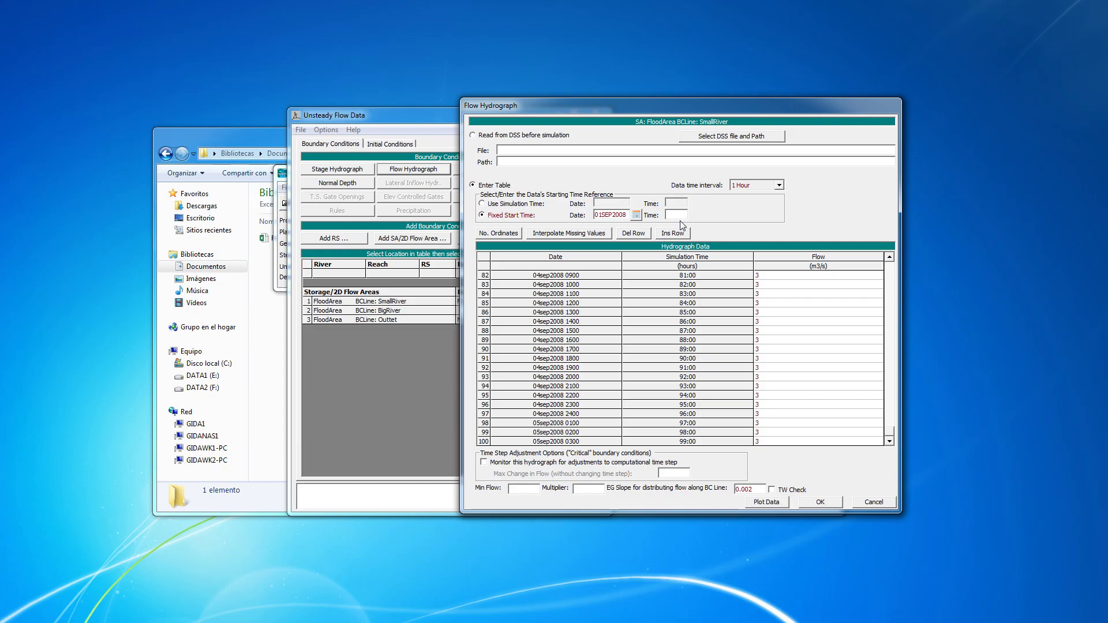
key(alt+Tab)
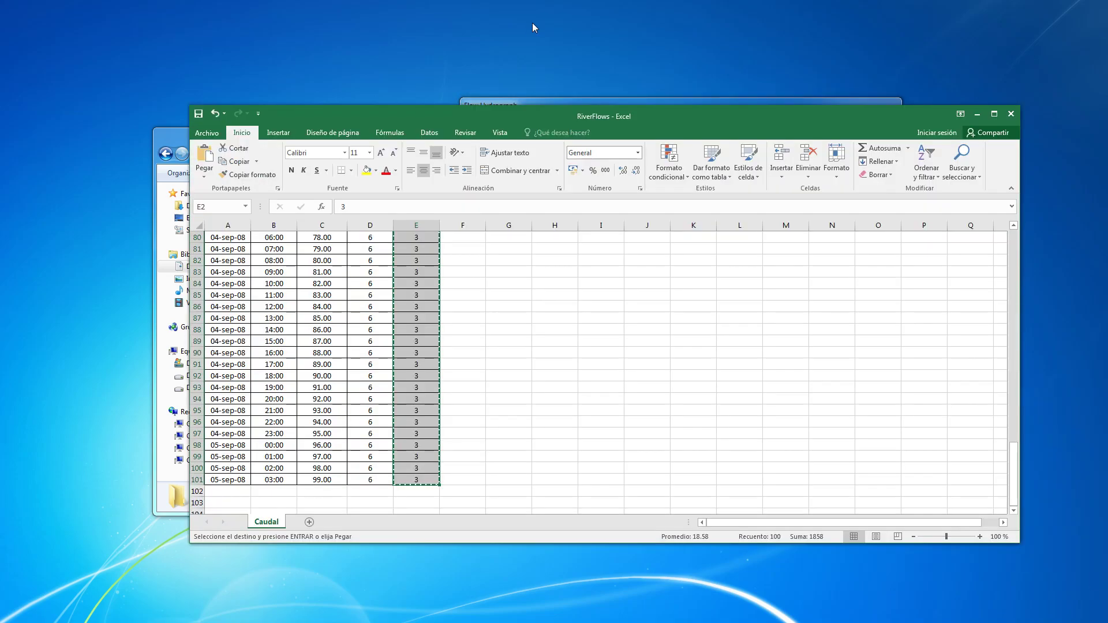
drag(1014, 462, 1015, 243)
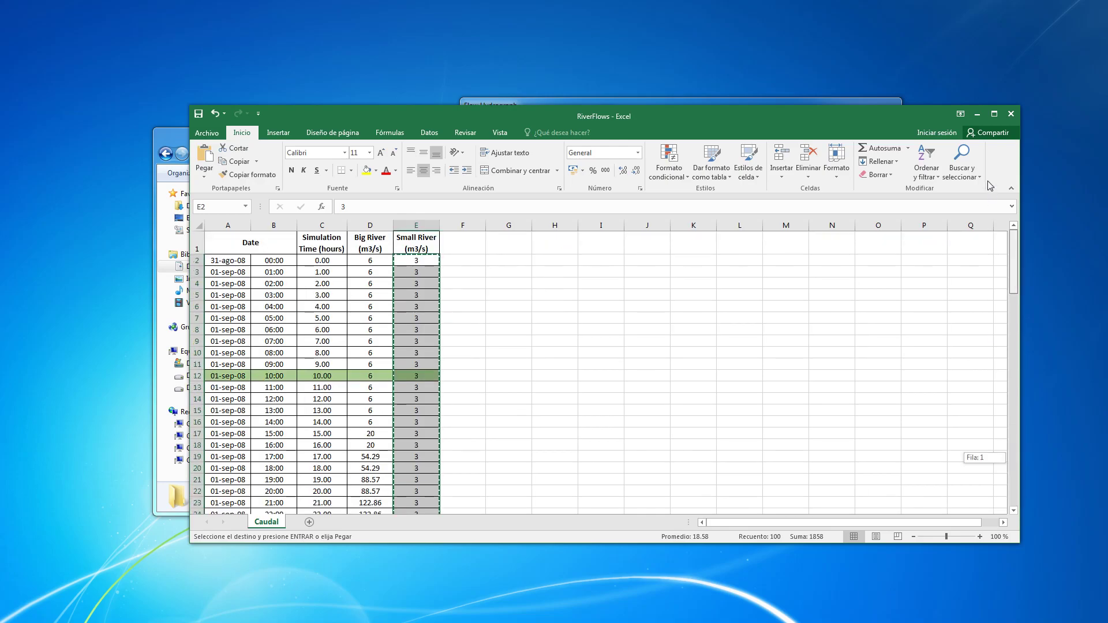
click(976, 115)
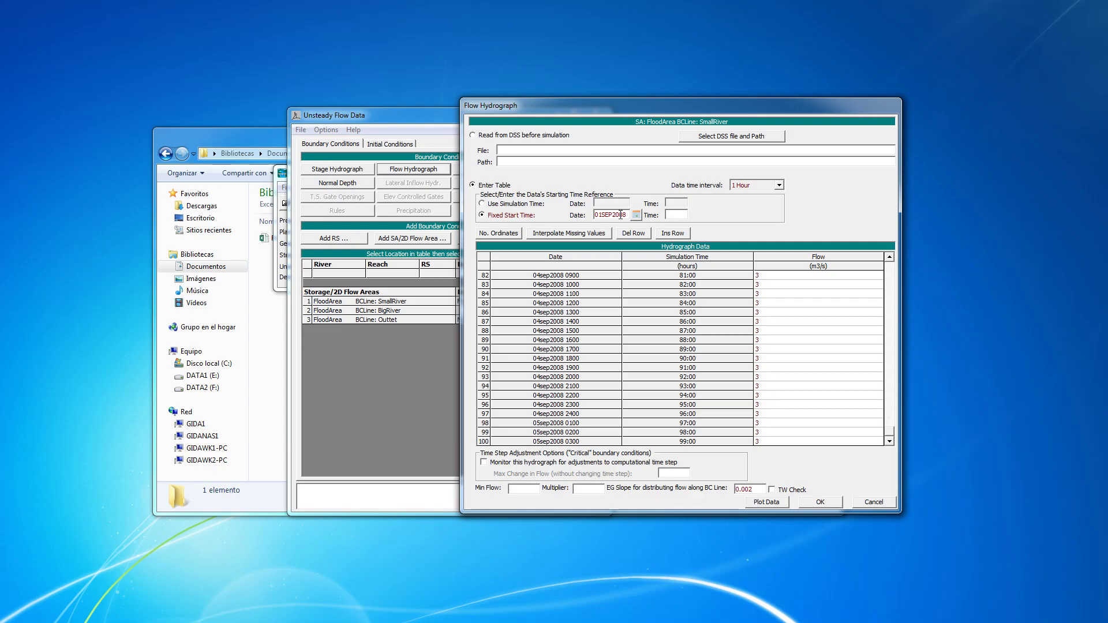
- Plot the dated SmallRiver hydrograph and accept it as the boundary condition
drag(613, 215, 628, 216)
click(771, 502)
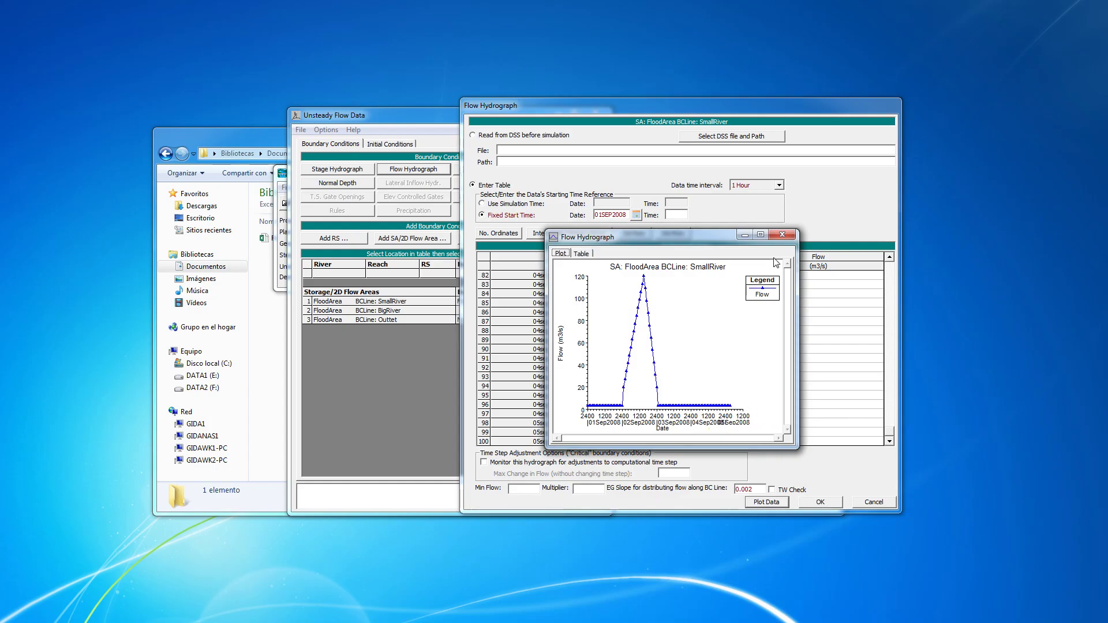
click(784, 234)
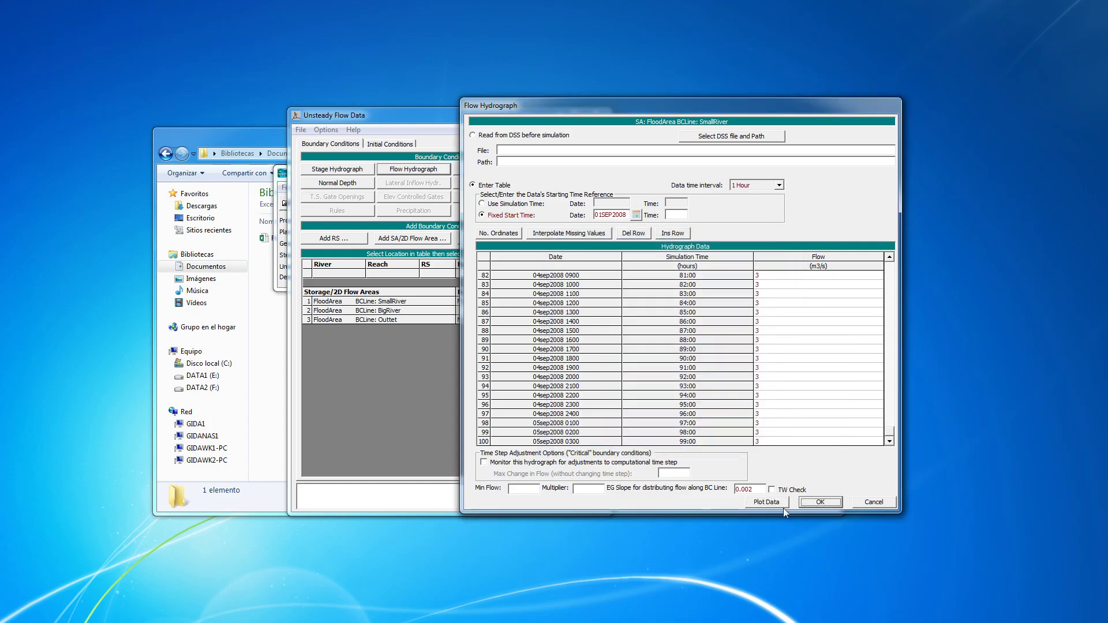
click(820, 501)
- Give BigRiver a Flow Hydrograph with EG slope 0.002 and copy the Big River flows from column D
click(464, 310)
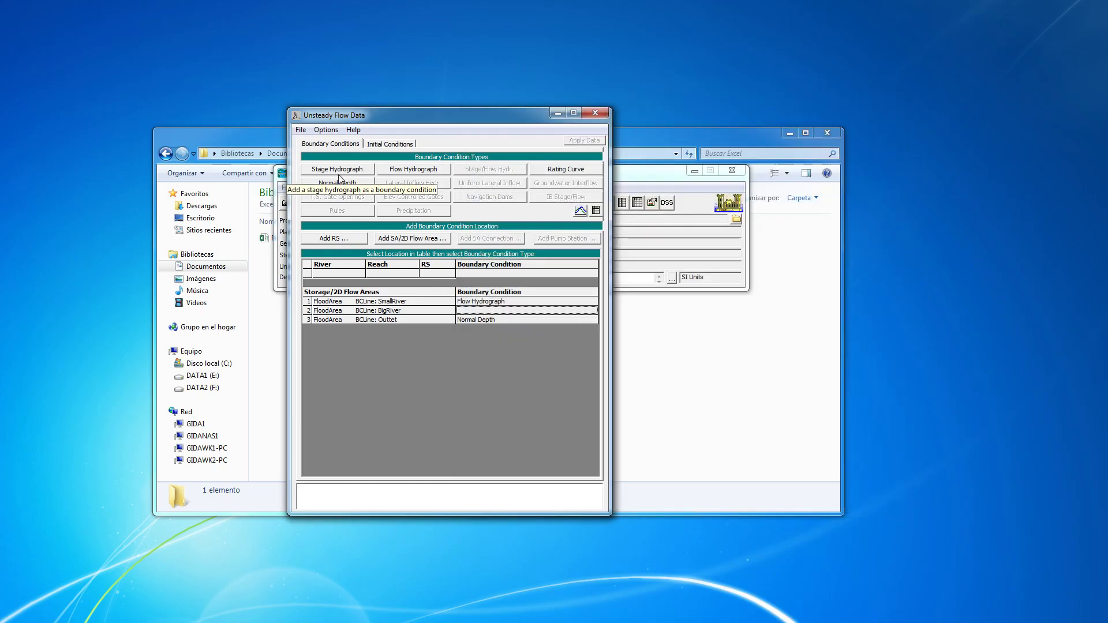
click(414, 168)
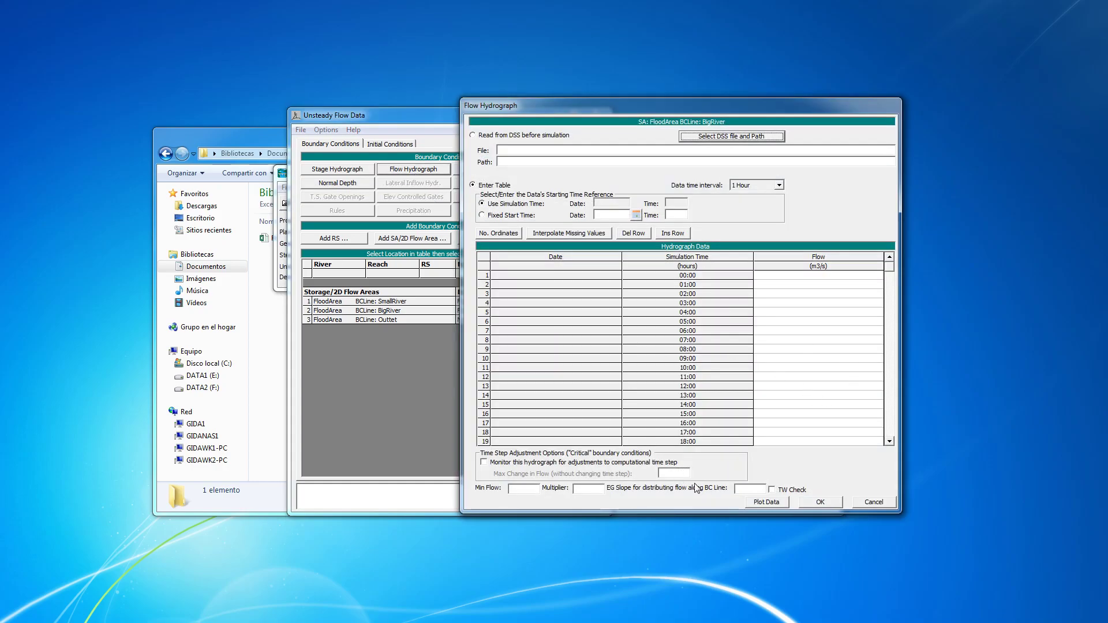
click(737, 490)
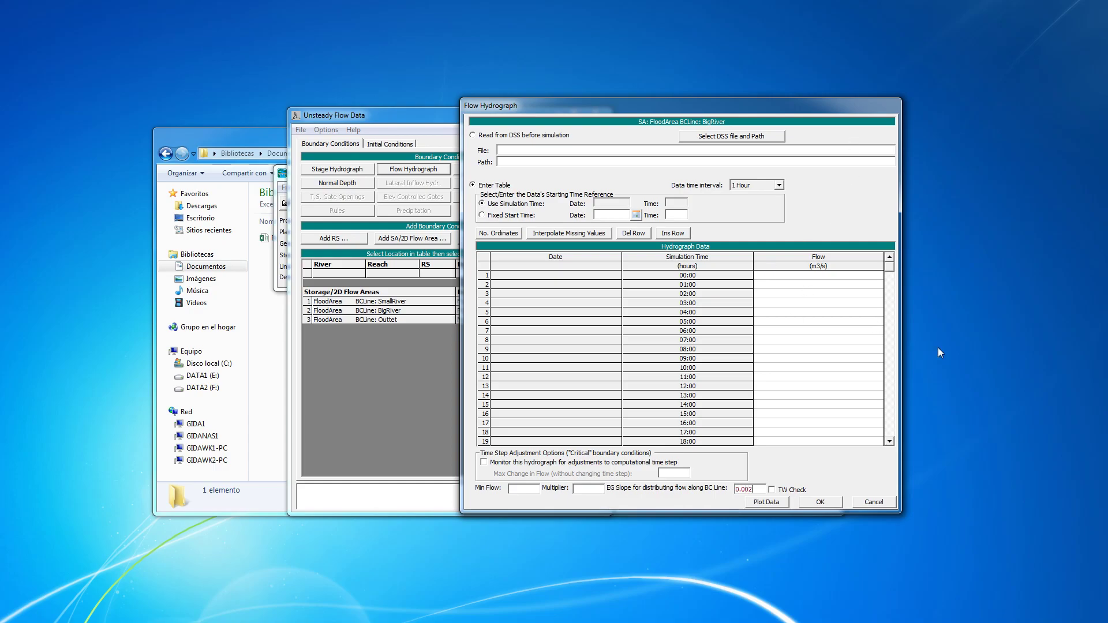
key(alt+Tab)
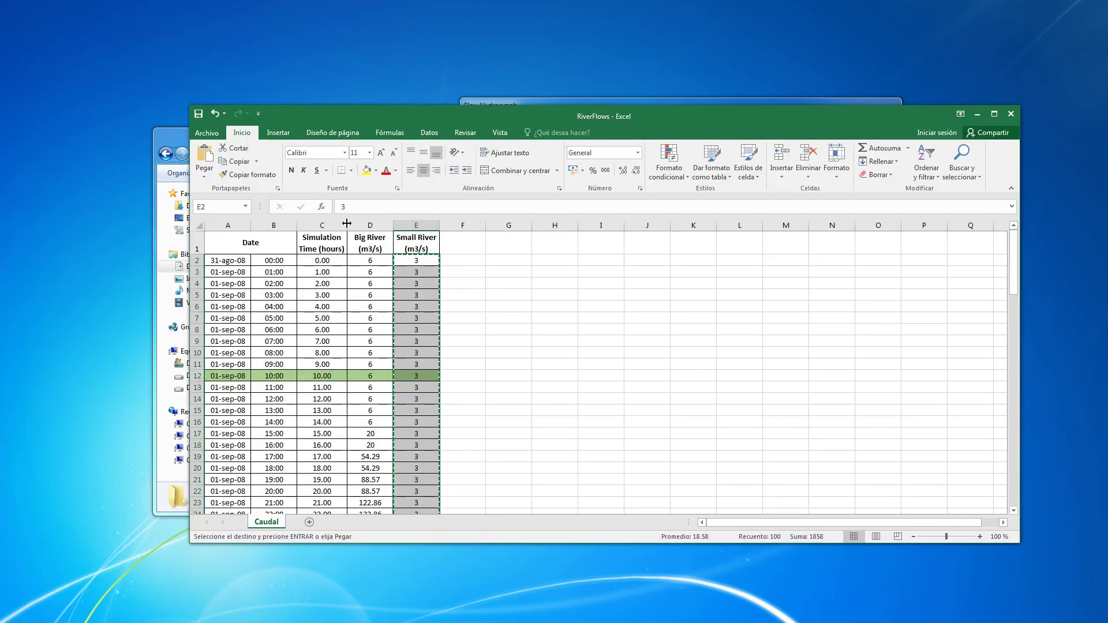
drag(366, 260, 376, 483)
key(ctrl+c)
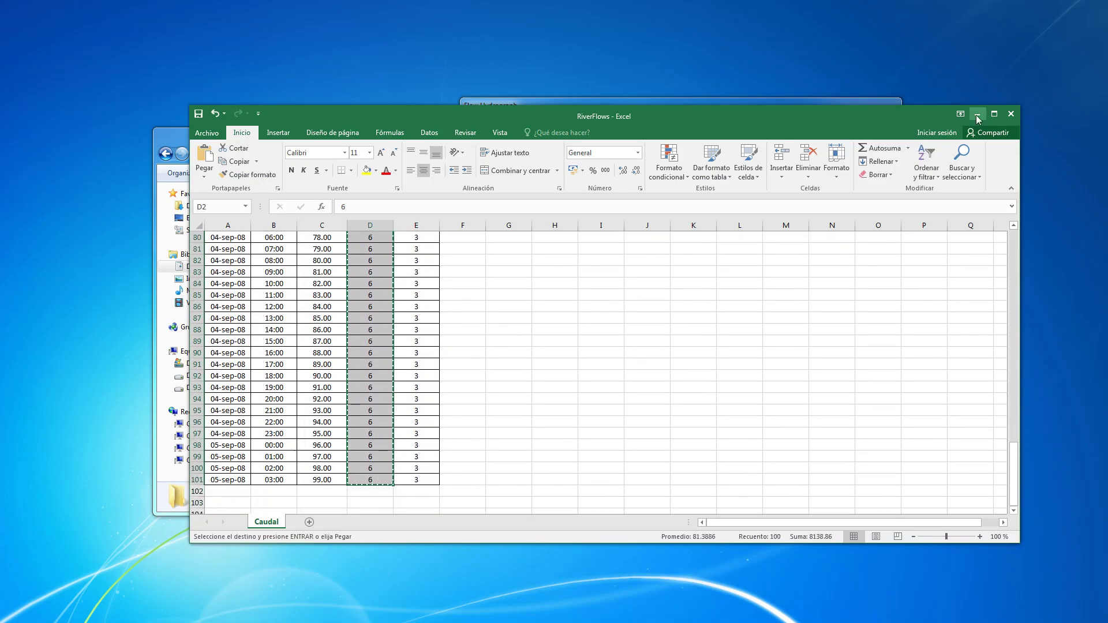
click(978, 114)
- Set a fixed 01SEP2008 start, paste the Big River flows, and plot the curve peaking near 500 m3/s
click(787, 260)
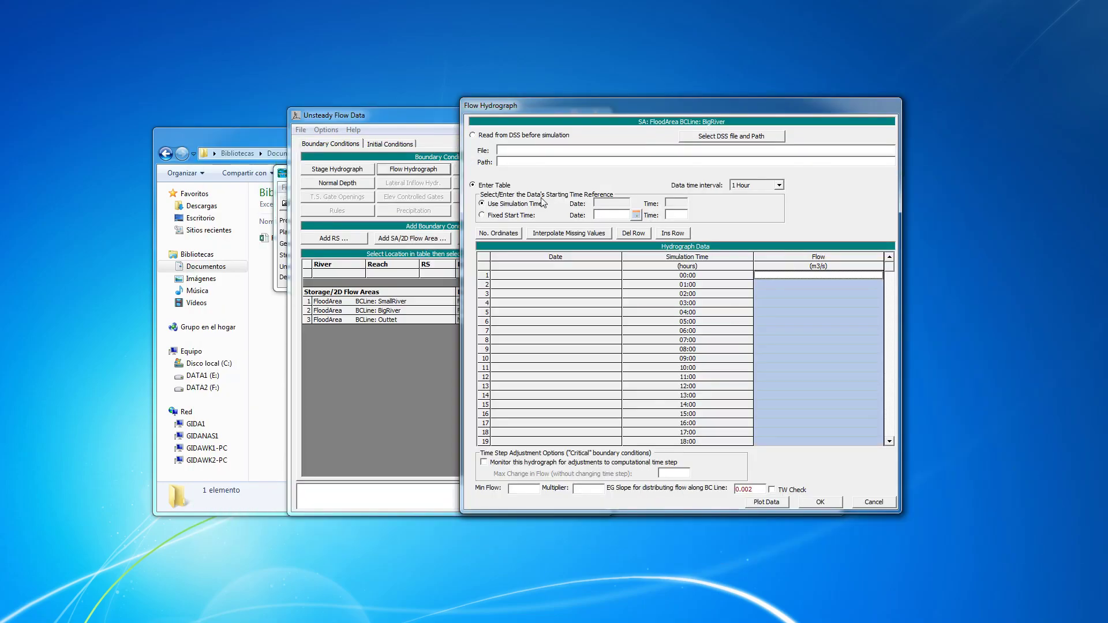
click(527, 217)
click(611, 215)
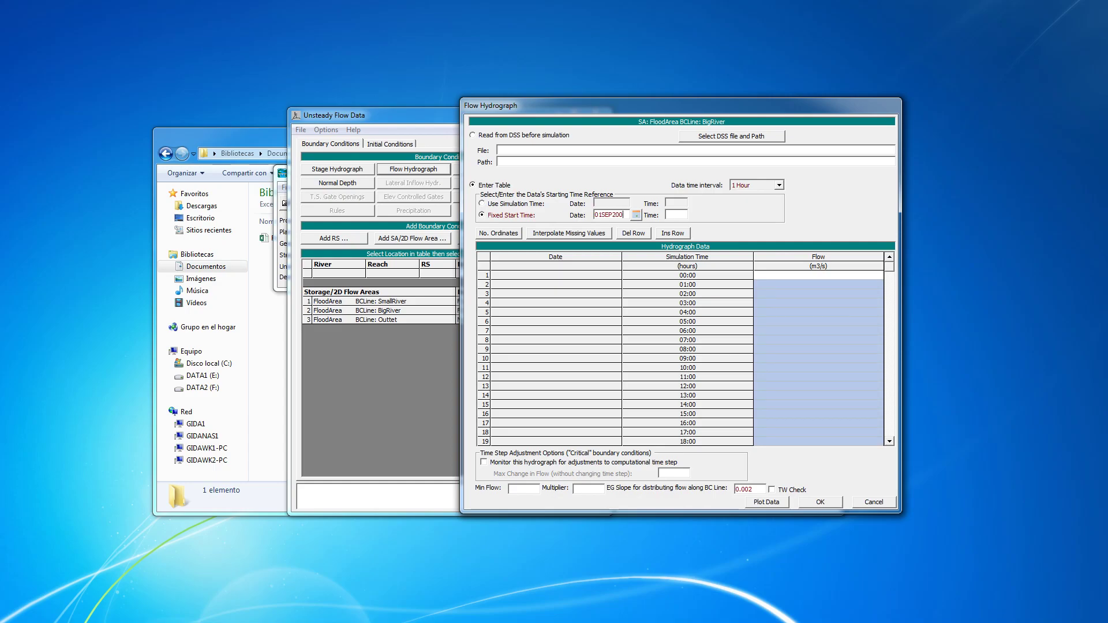
key(ctrl+v)
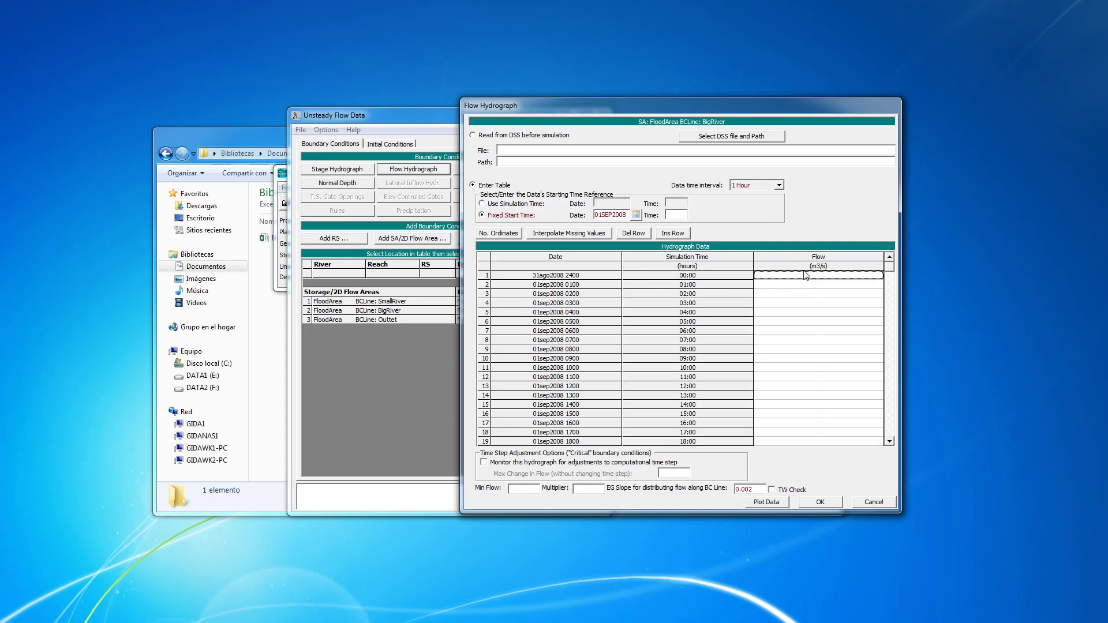
click(813, 258)
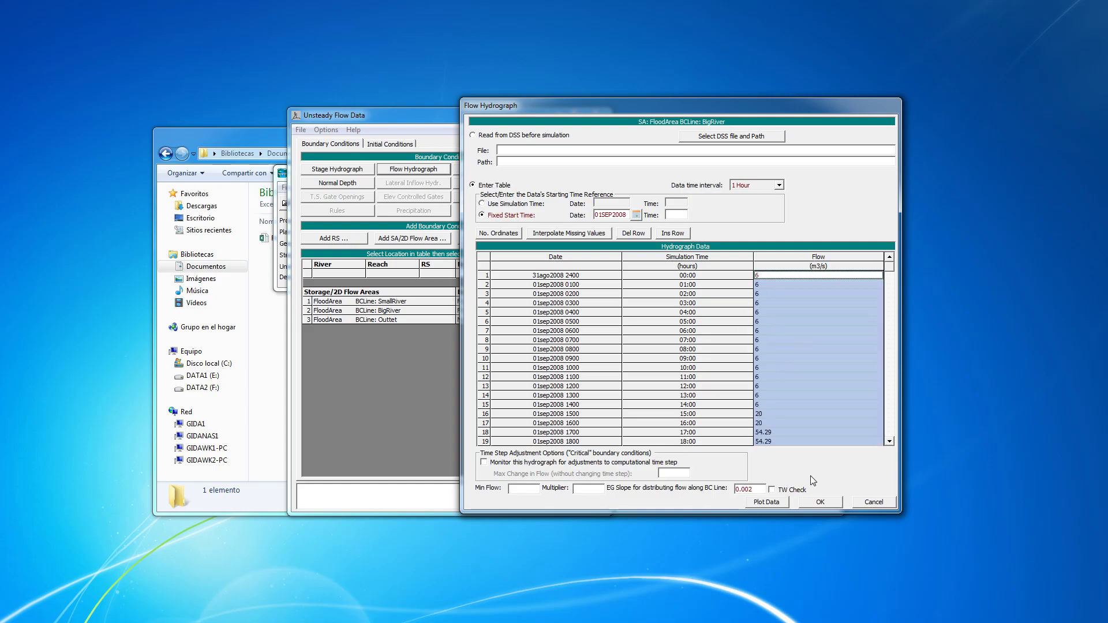
click(764, 503)
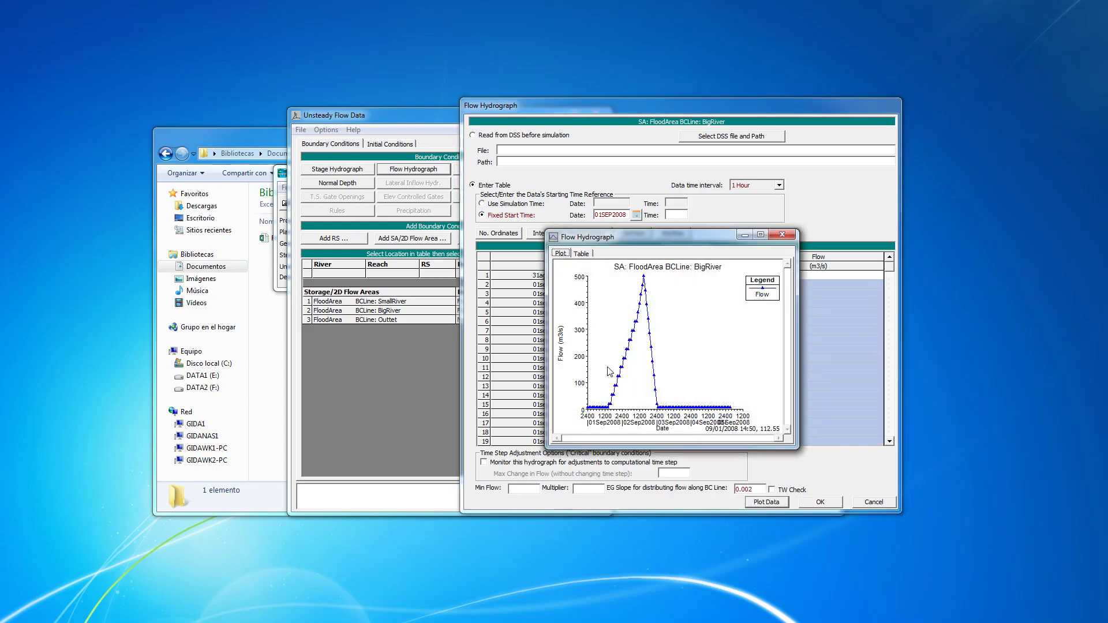
click(782, 234)
- Accept the BigRiver hydrograph, save the unsteady flow data as 'flowdata', and close the editor
click(820, 503)
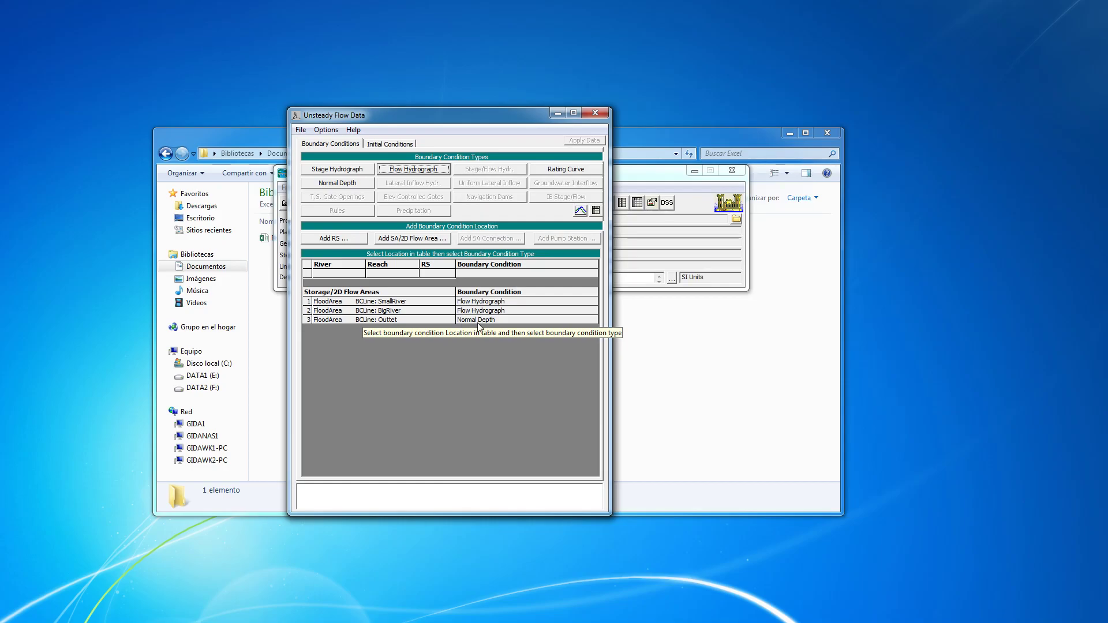
click(301, 130)
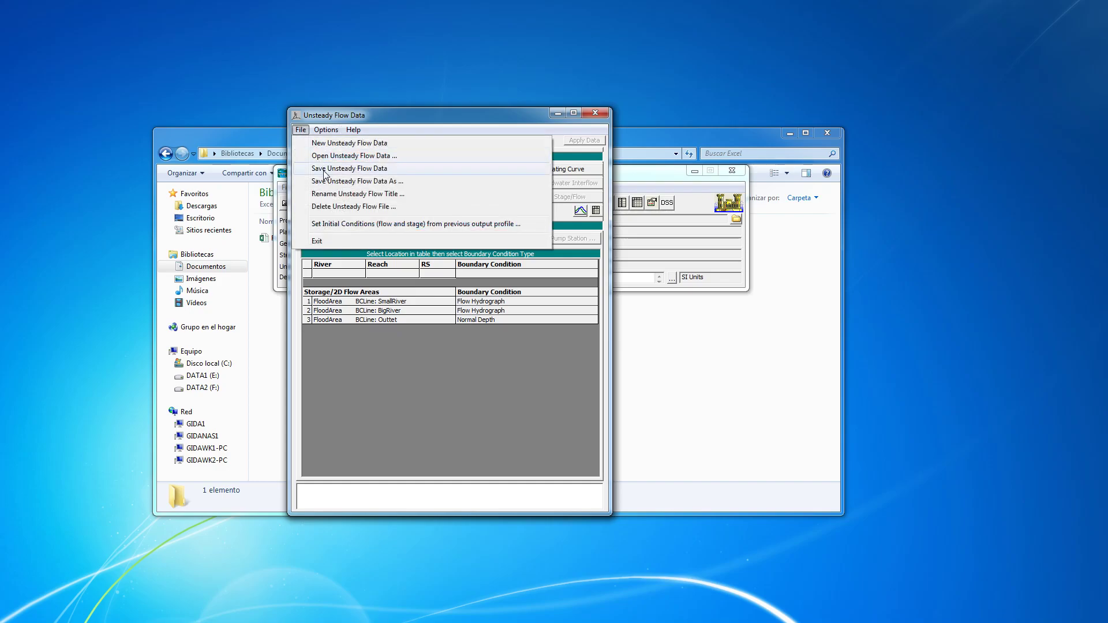
click(326, 181)
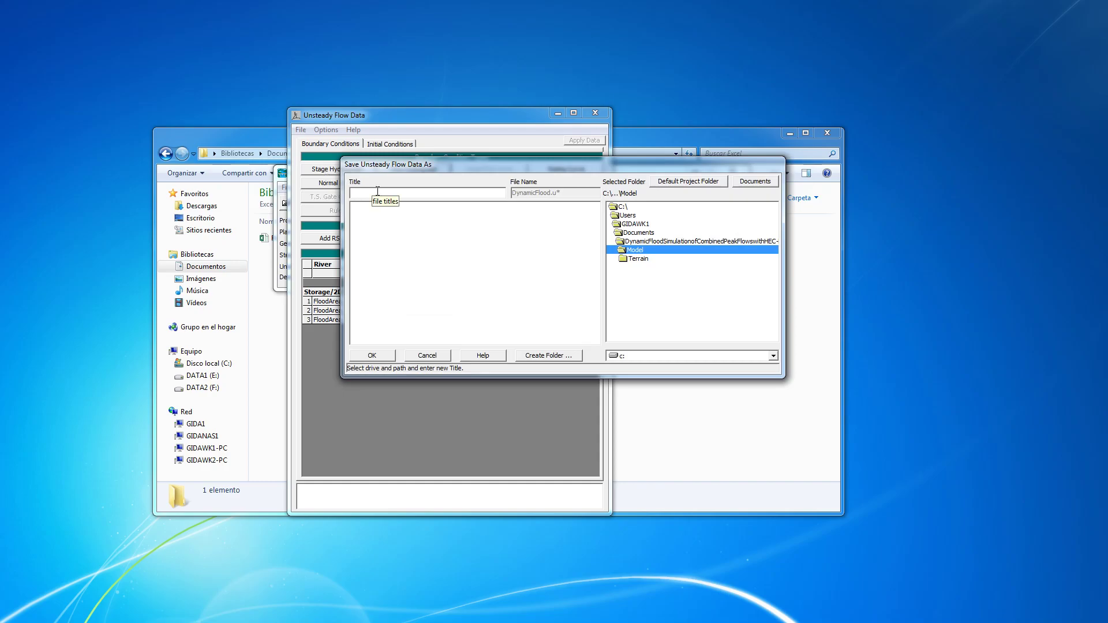
text(fllowdata)
key(Return)
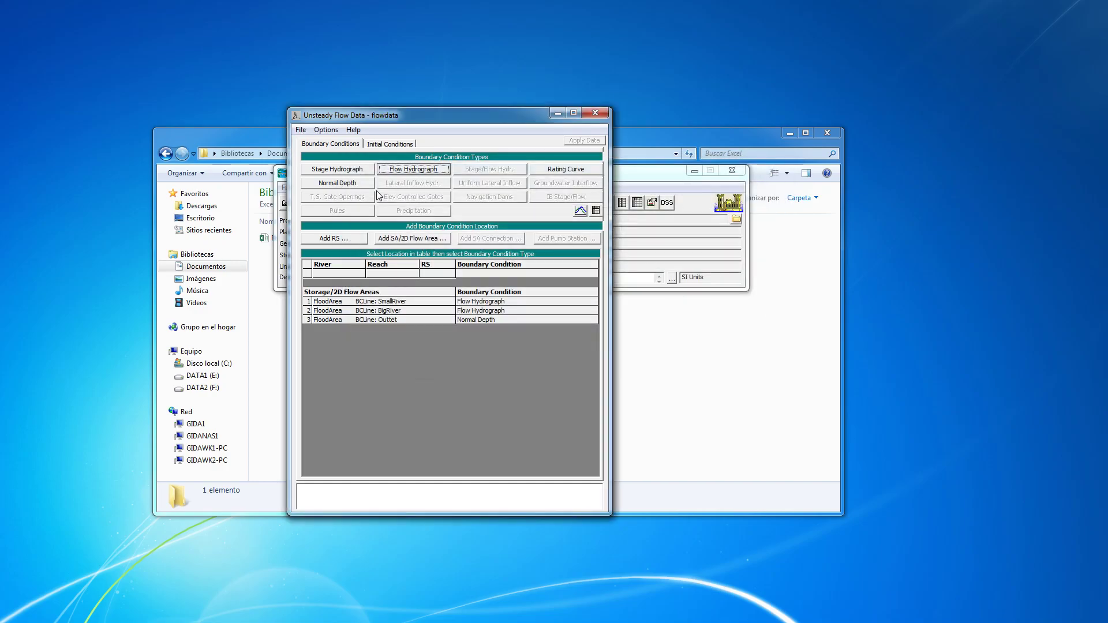
click(595, 113)
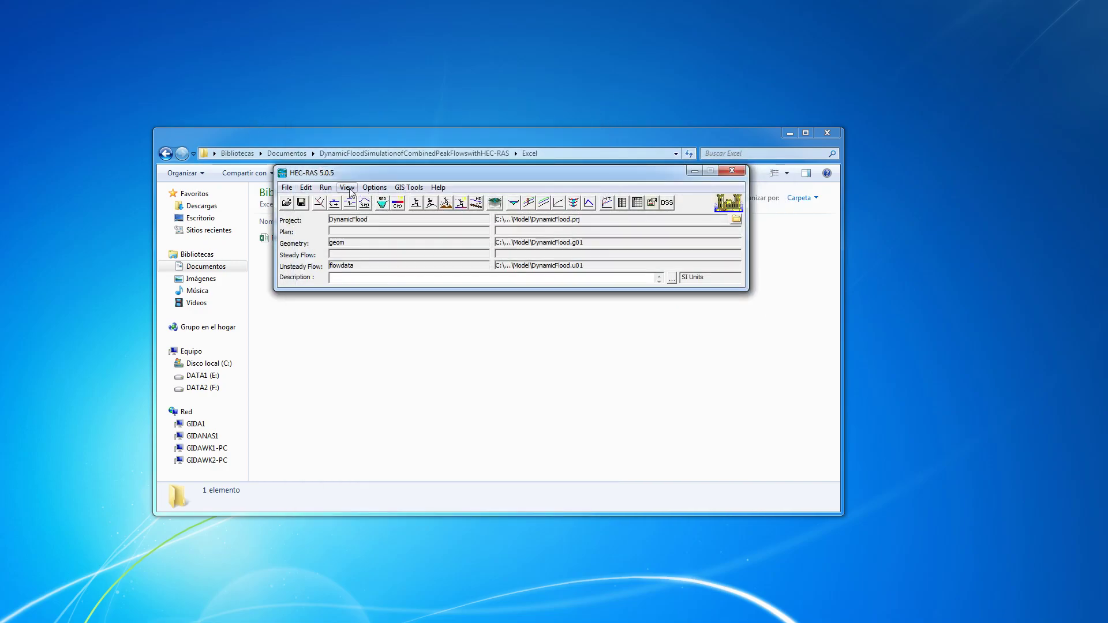
- Create unsteady plan 'plan1' with Geometry Preprocessor and Unsteady Flow Simulation ticked, then return to RiverFlows
click(328, 188)
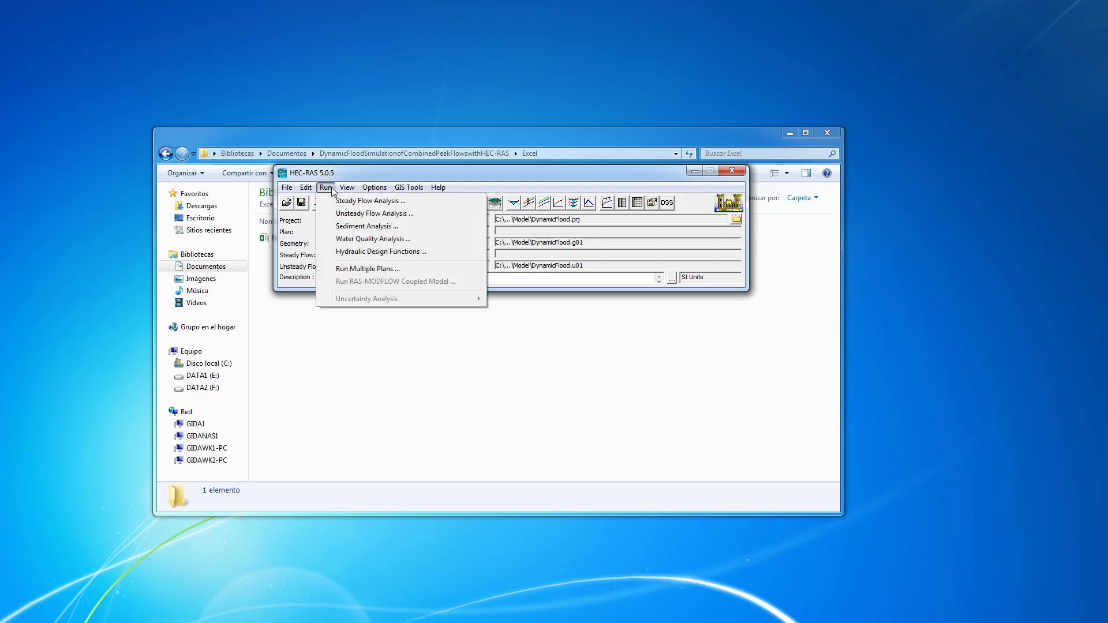
click(351, 214)
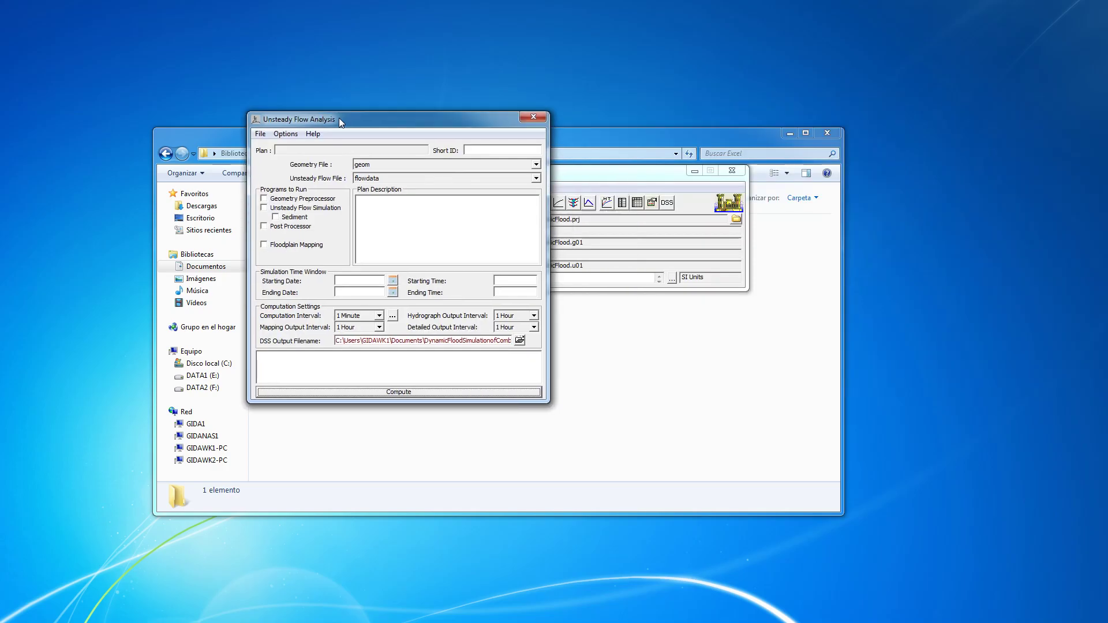
click(498, 150)
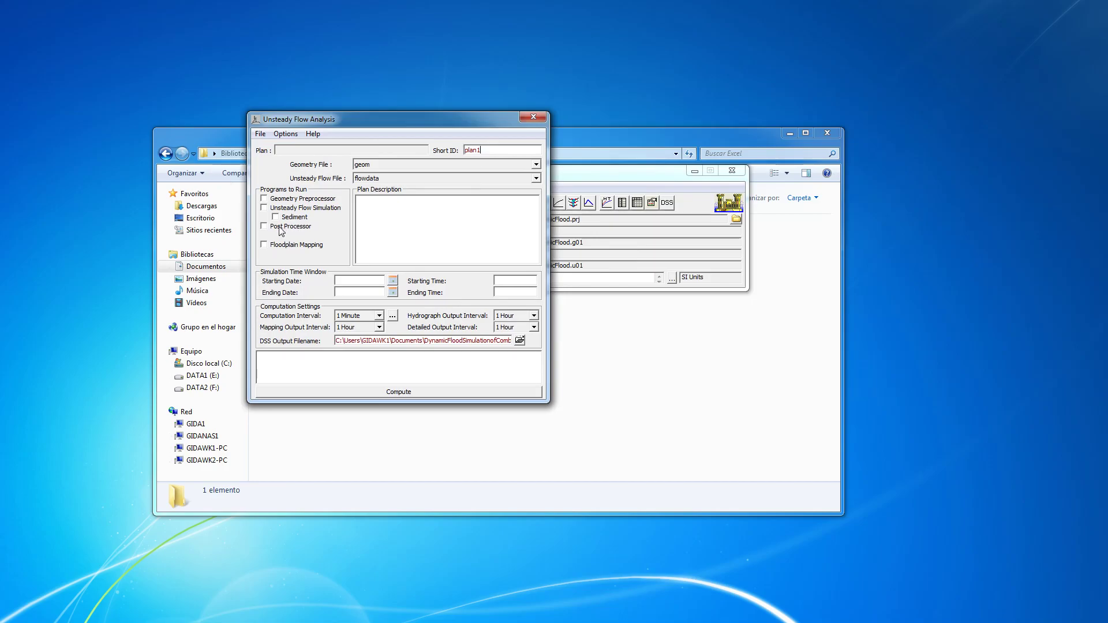
click(264, 200)
click(264, 209)
key(alt+Tab)
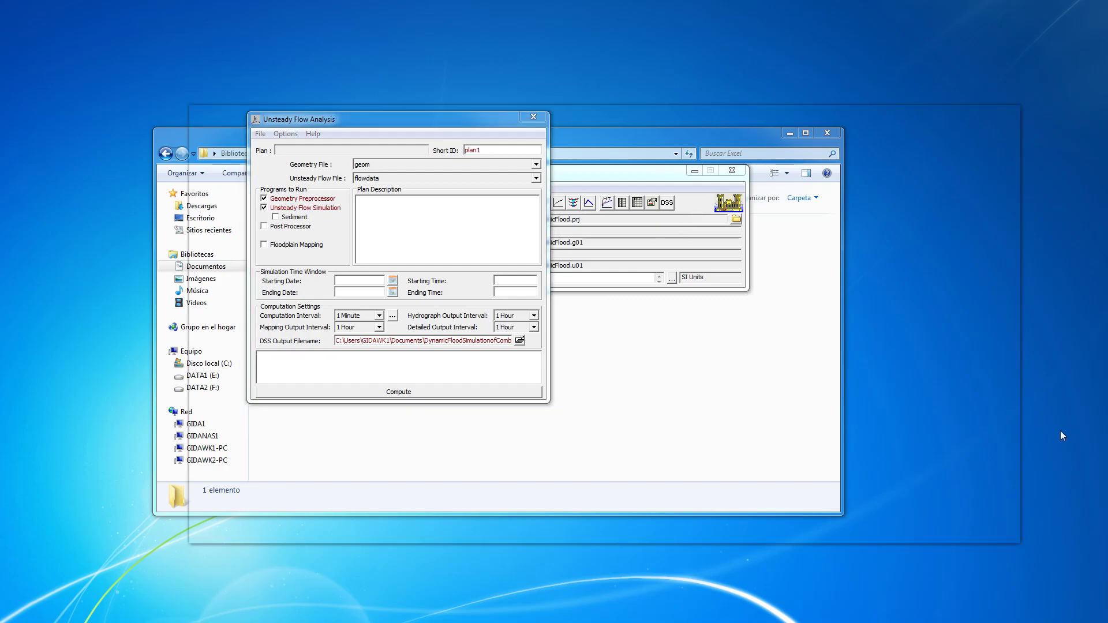
drag(1006, 464, 981, 283)
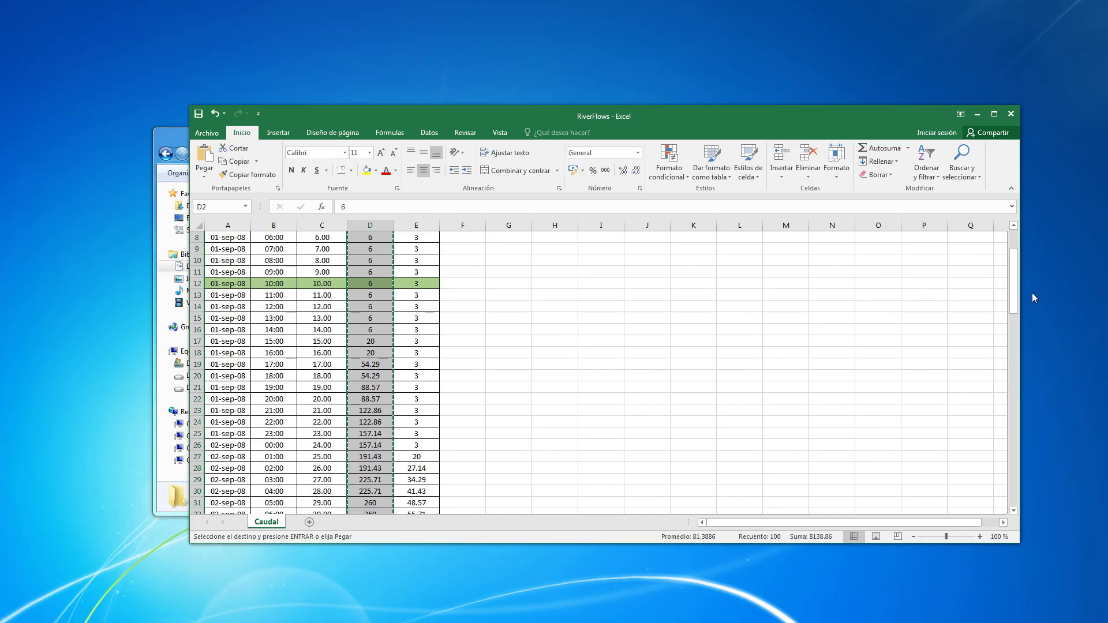
- Review the RiverFlows dates, then set the simulation start to 01SEP2008 at 10:00
drag(1019, 299, 1027, 414)
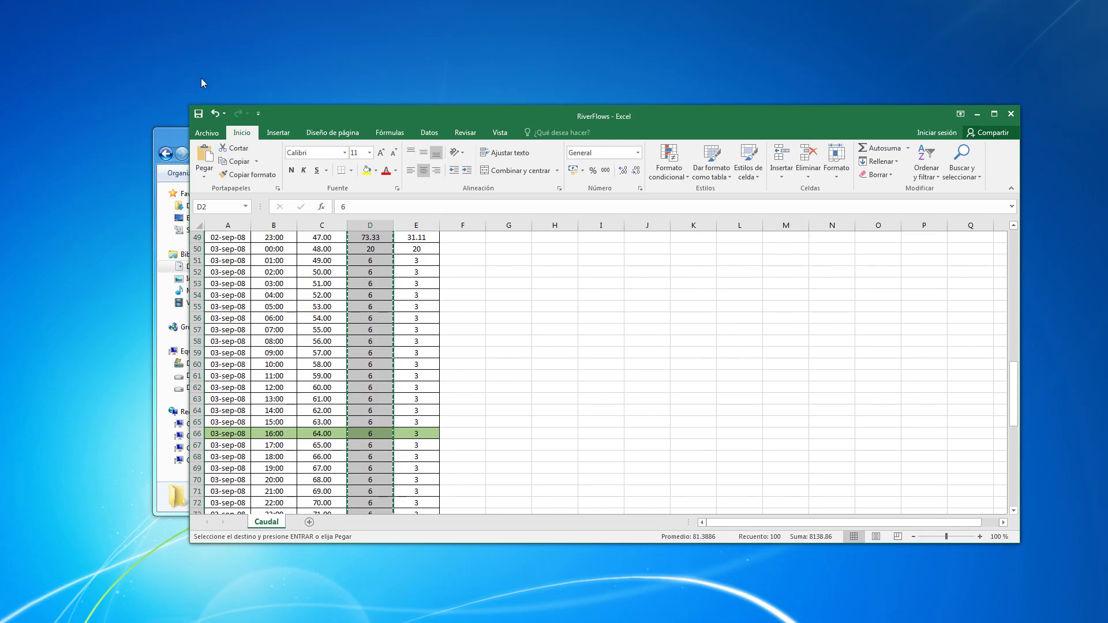
click(168, 132)
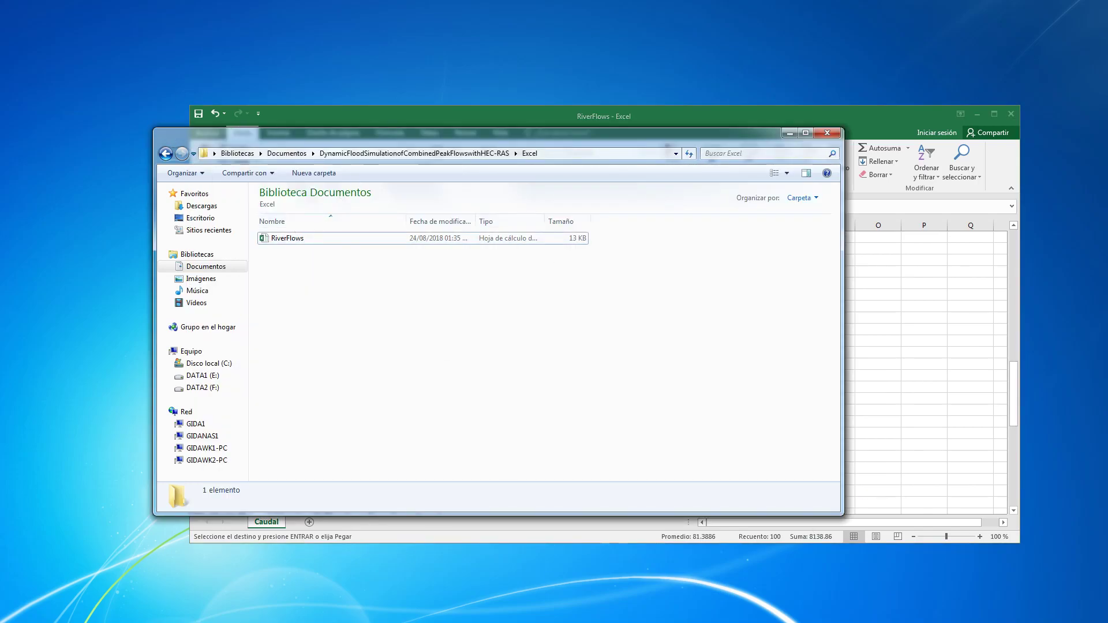
key(alt+Tab)
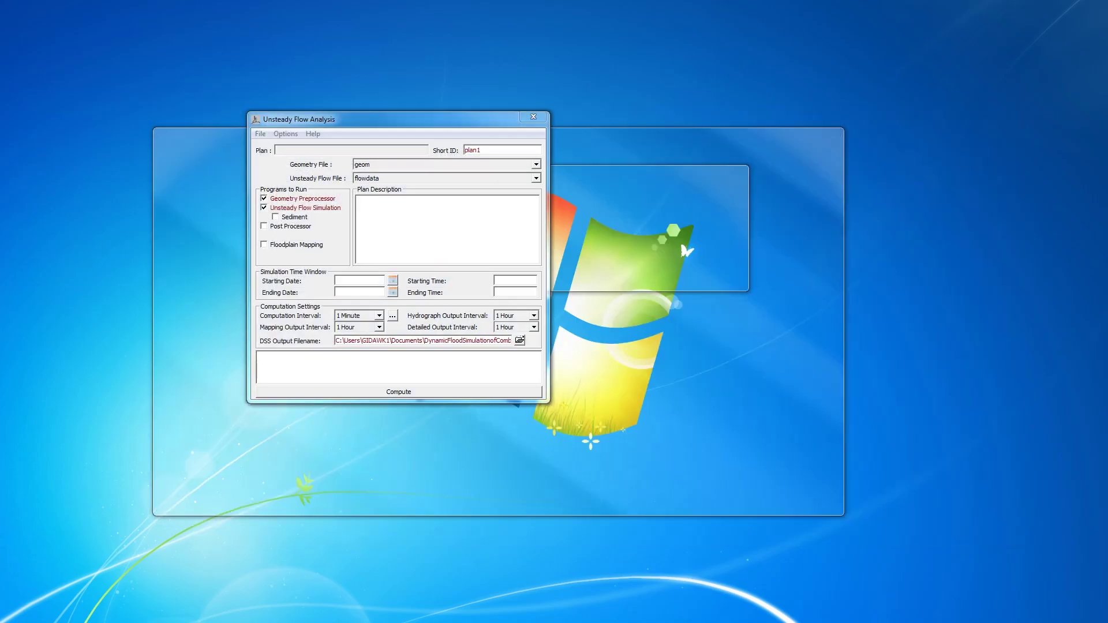
click(362, 279)
text(01SEP)
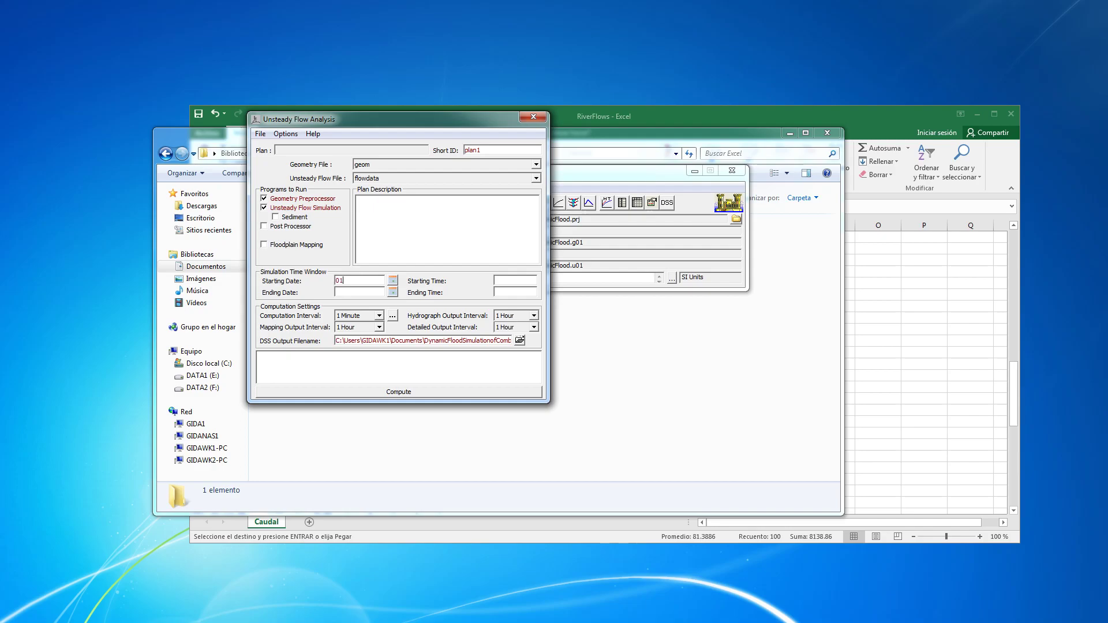
text(25)
text(0)
text(08)
click(516, 282)
text(10:00)
- Set the simulation end to 03SEP2008 at 16:00
click(359, 293)
text(03SEP2008)
click(523, 290)
text(16:00)
- Recheck the top of the RiverFlows sheet and minimize Excel to return to the plan setup
key(alt+Tab)
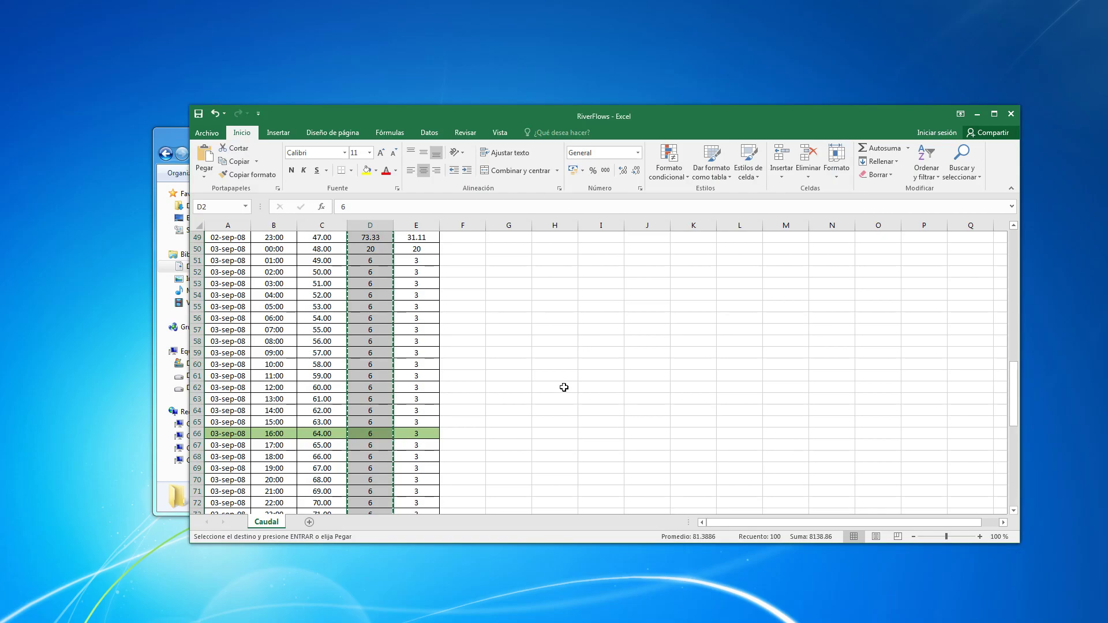
scroll(564, 387, up, 12)
scroll(564, 387, up, 4)
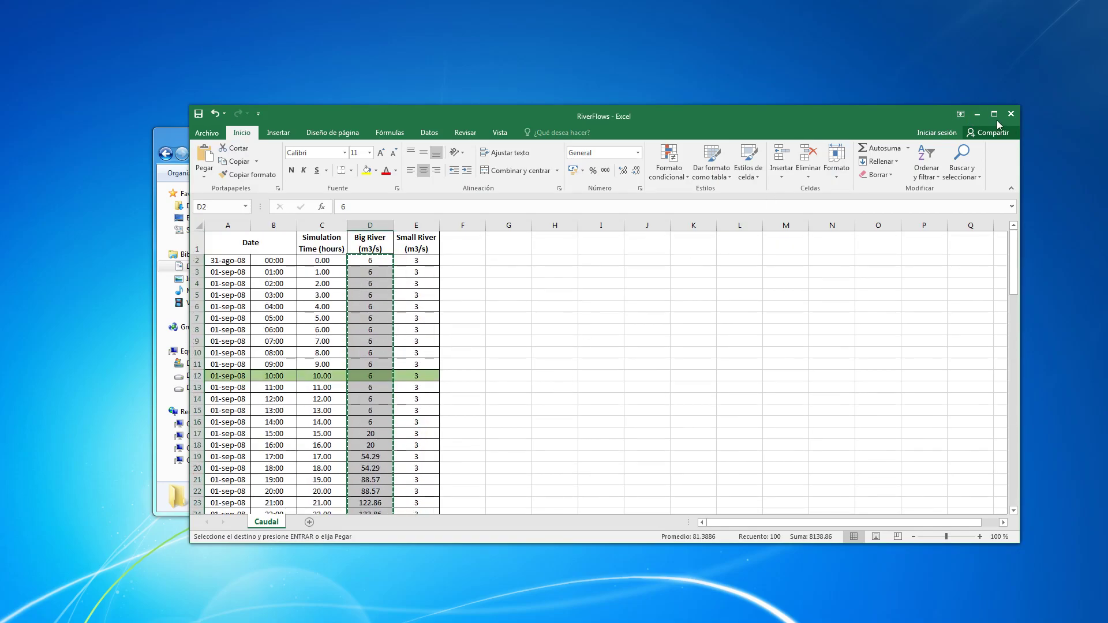
click(978, 114)
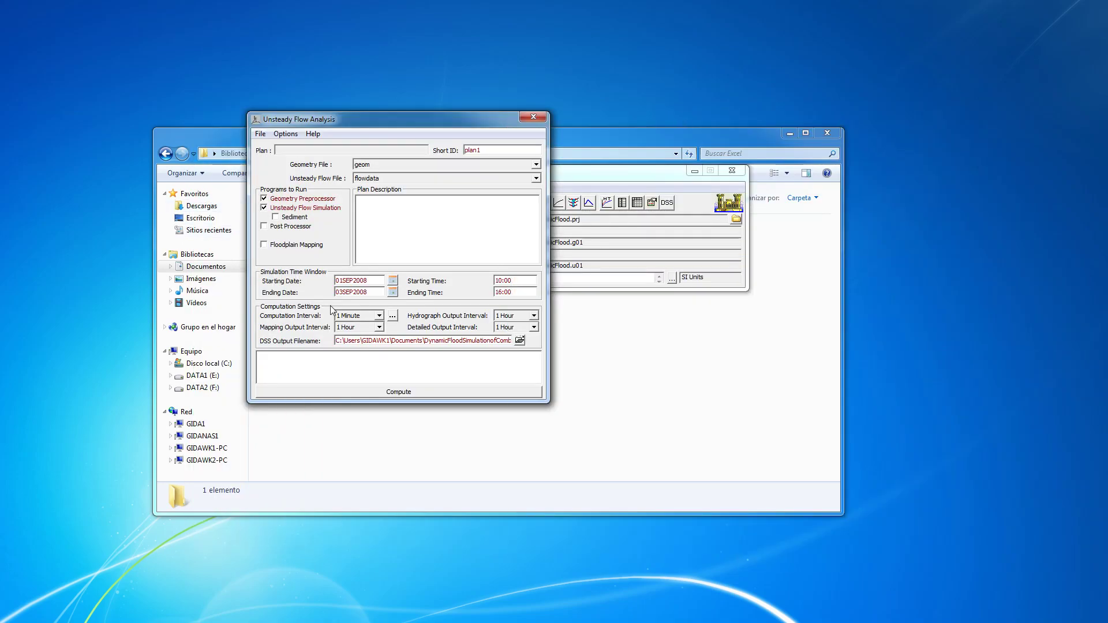
click(360, 319)
- Keep the 1 Minute computation interval and set mapping and hydrograph output intervals to 20 Minute
click(361, 319)
click(351, 328)
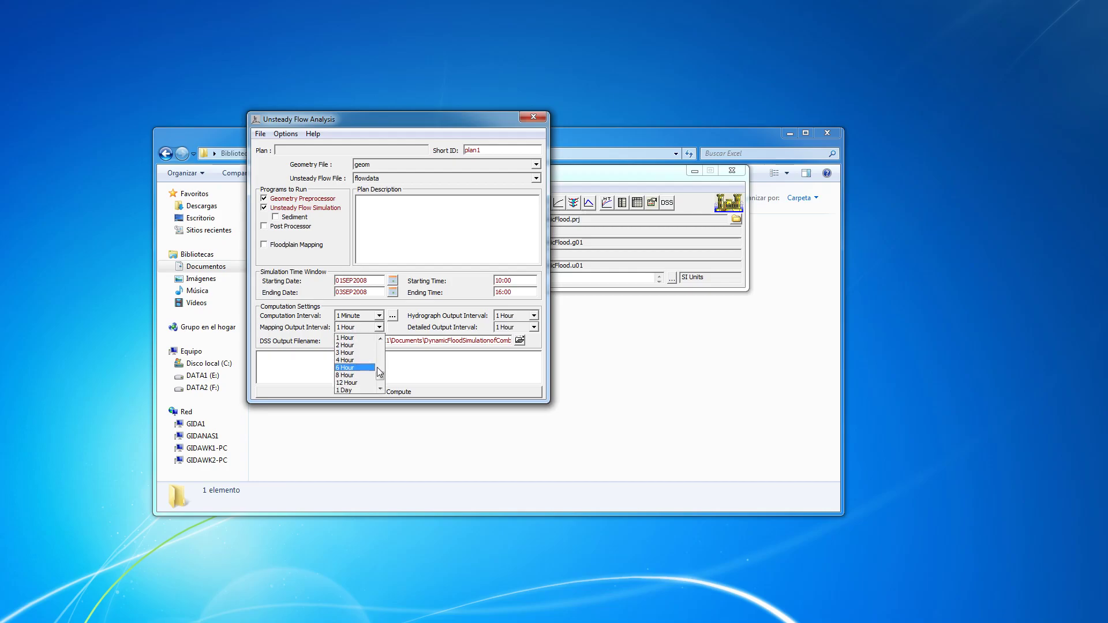
drag(381, 376, 381, 371)
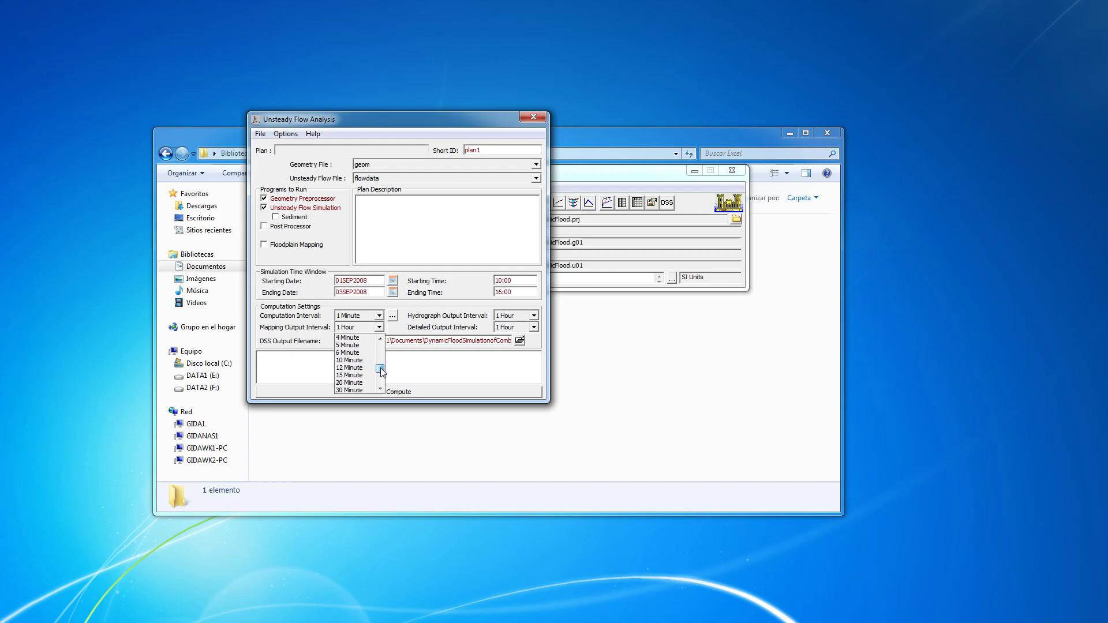
click(349, 383)
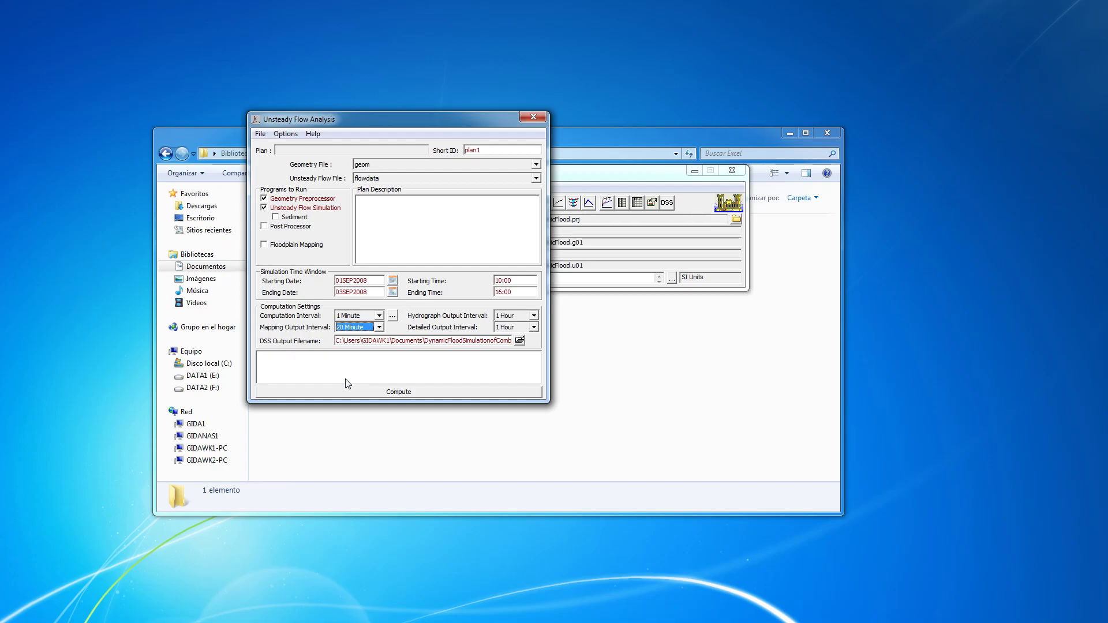
click(534, 316)
drag(535, 359, 535, 348)
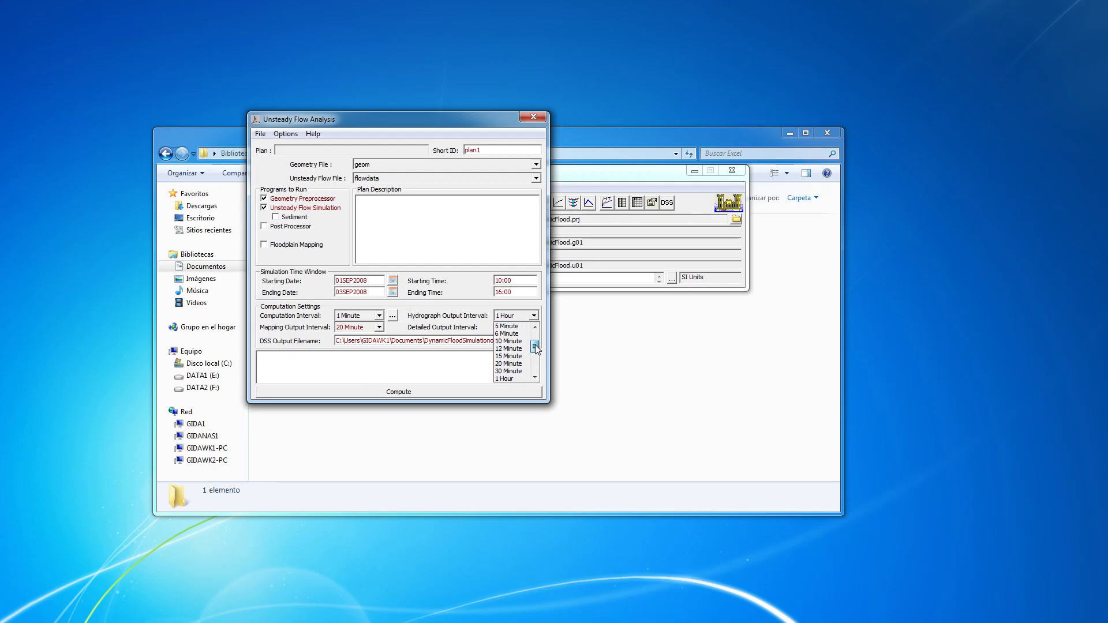
click(509, 363)
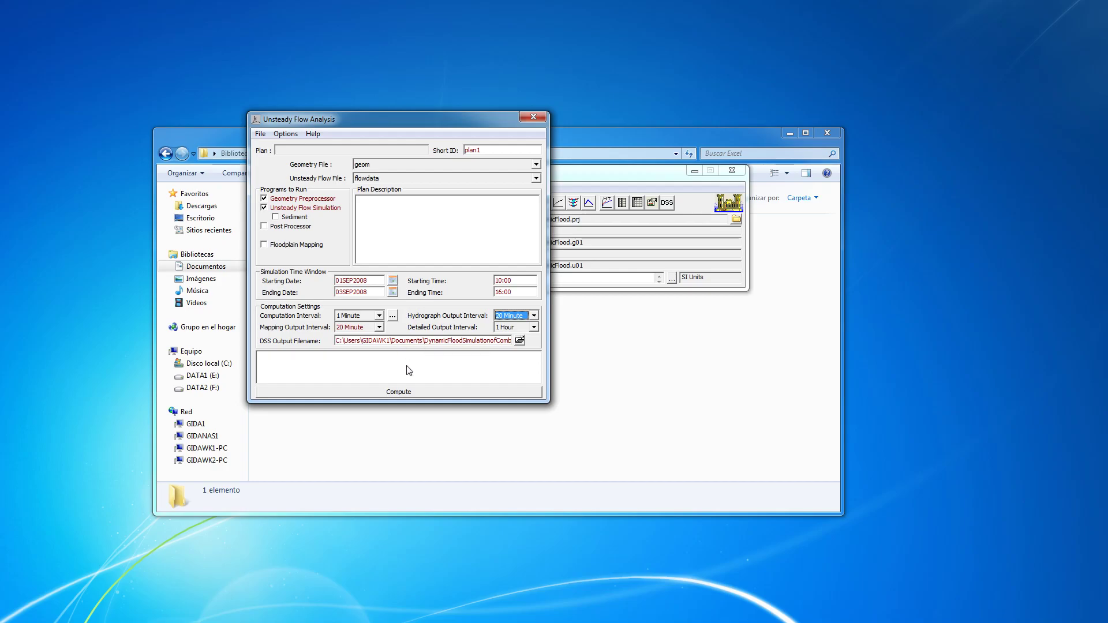
- Compute plan1, dismiss the 'FloodArea mesh not created' failure, save Plan 01 and close the setup
click(406, 395)
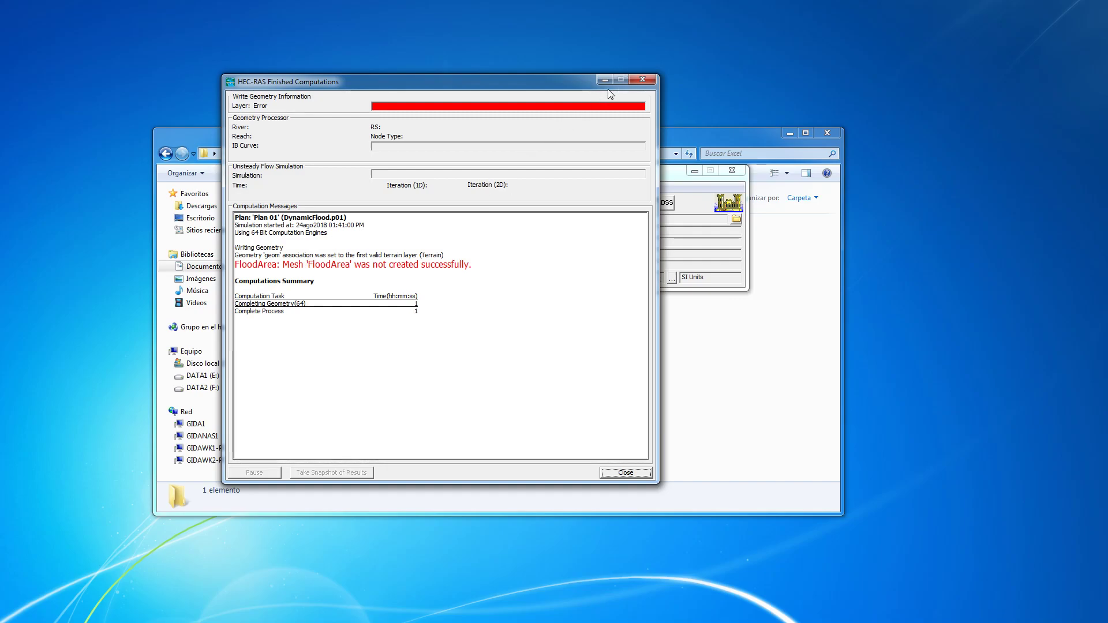
click(637, 84)
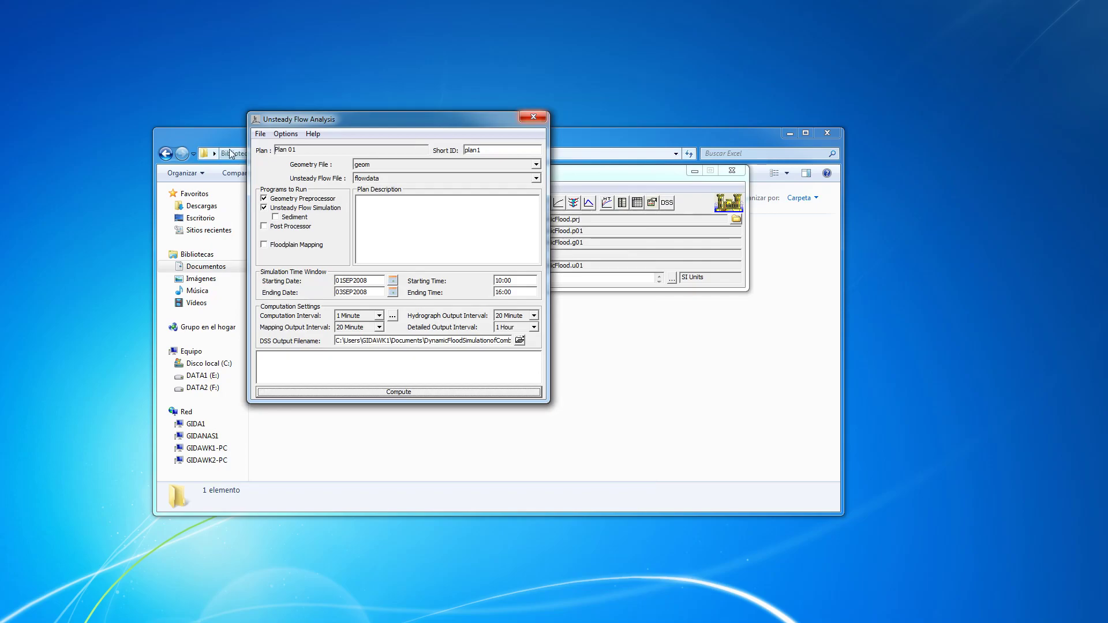
click(261, 133)
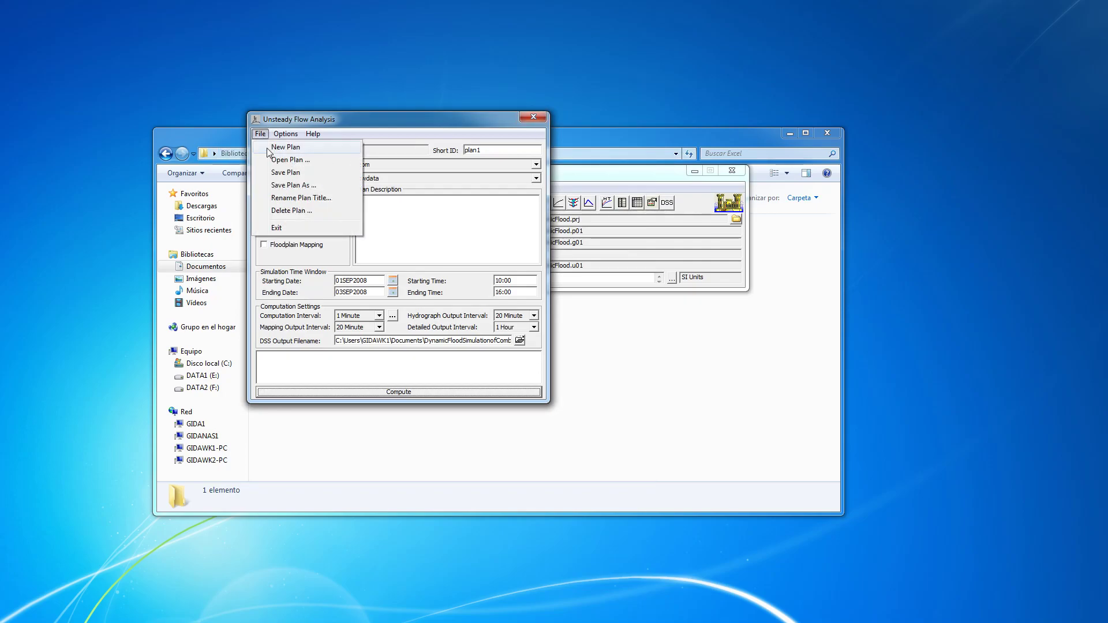
click(285, 172)
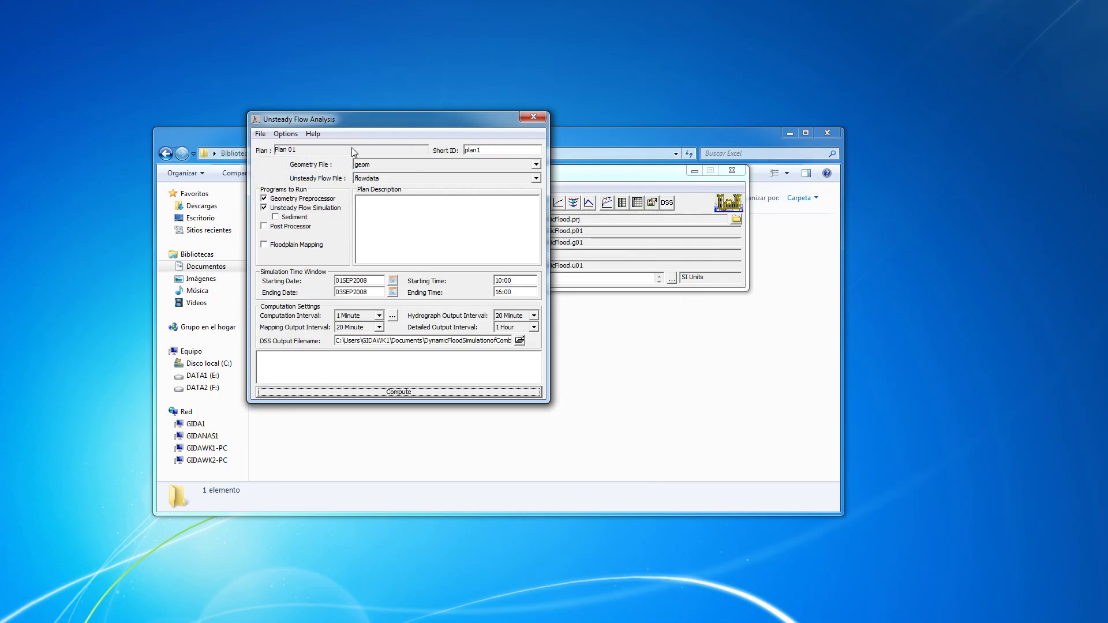
click(527, 117)
click(306, 188)
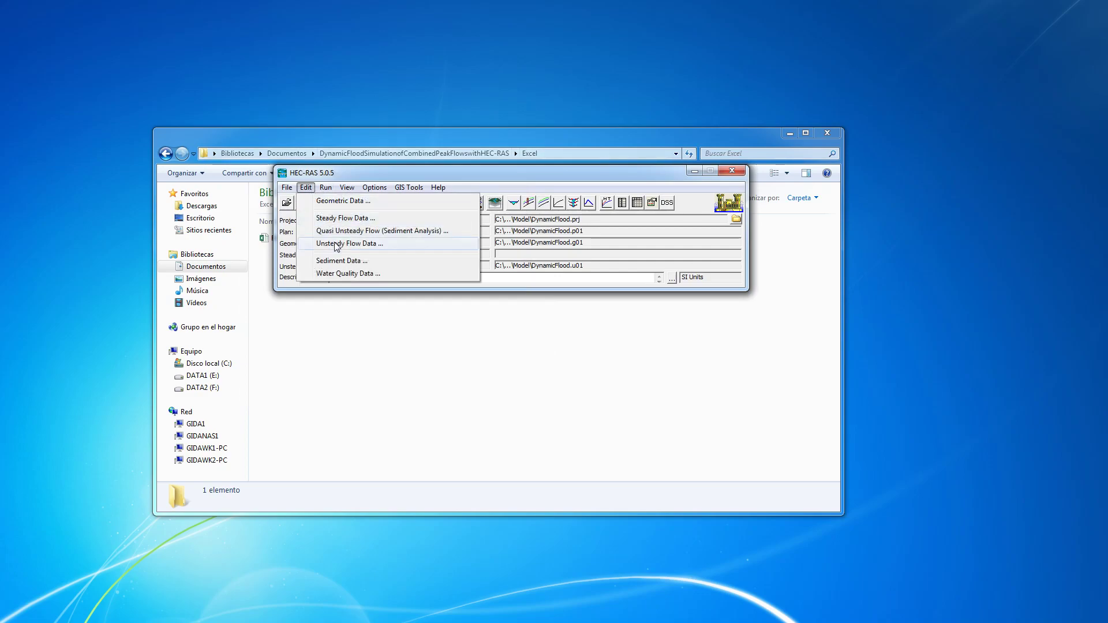
- Regenerate FloodArea computation points at DX 4, DY 4 and force mesh recomputation
click(334, 202)
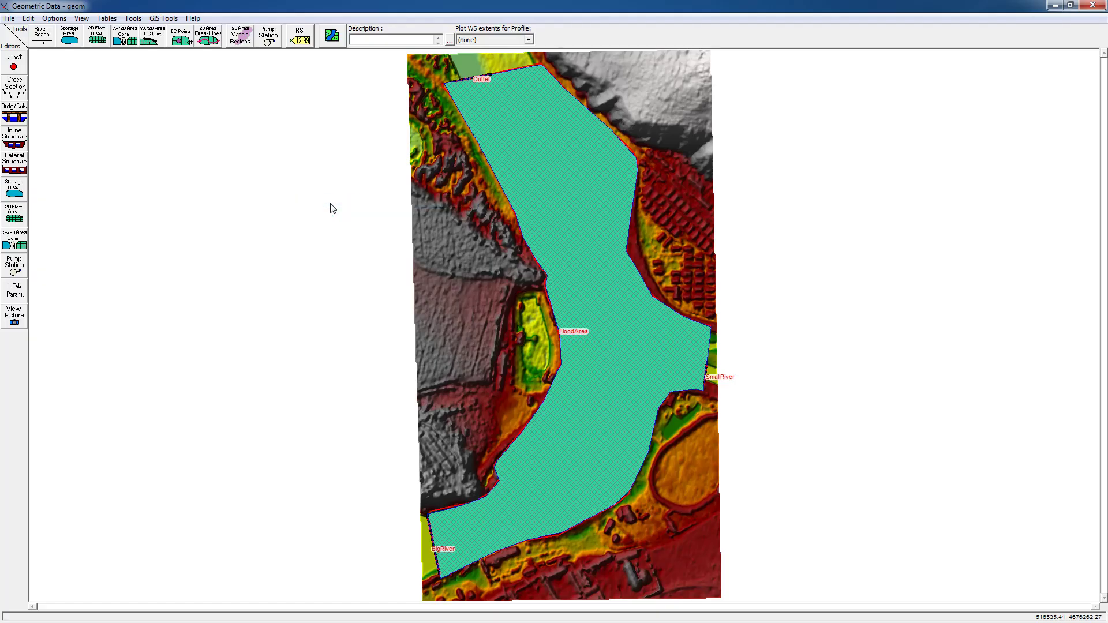
right_click(586, 247)
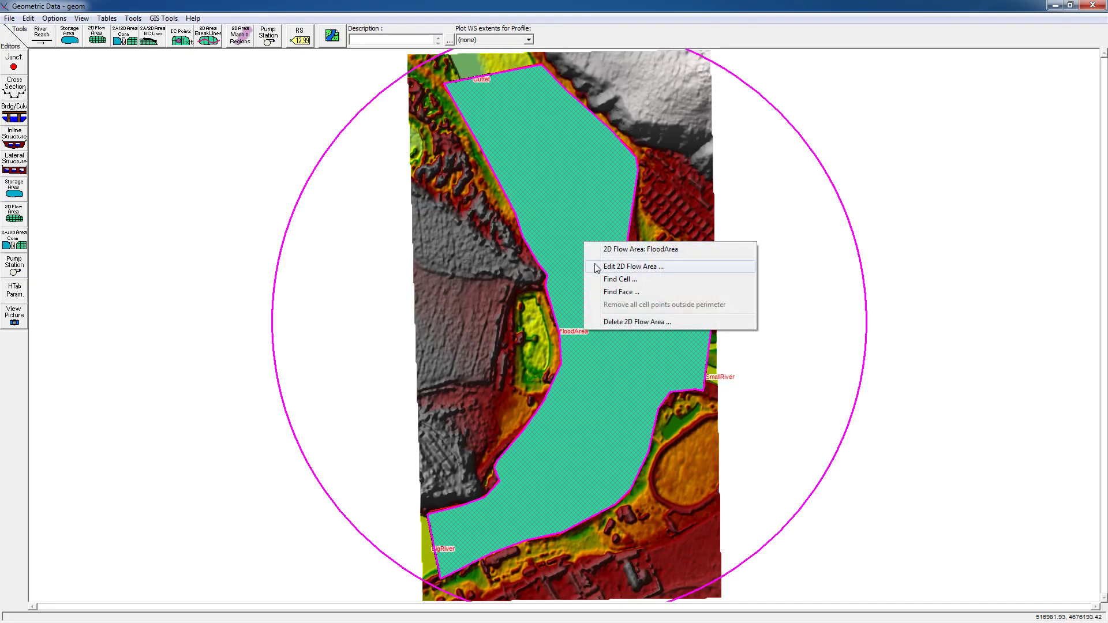
click(630, 267)
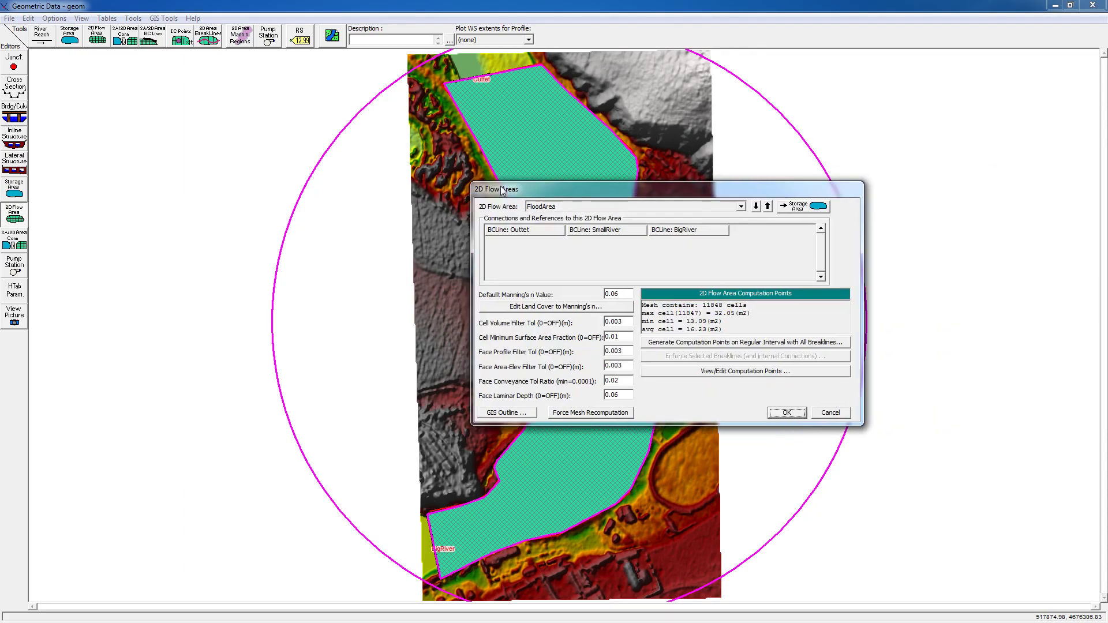
click(563, 344)
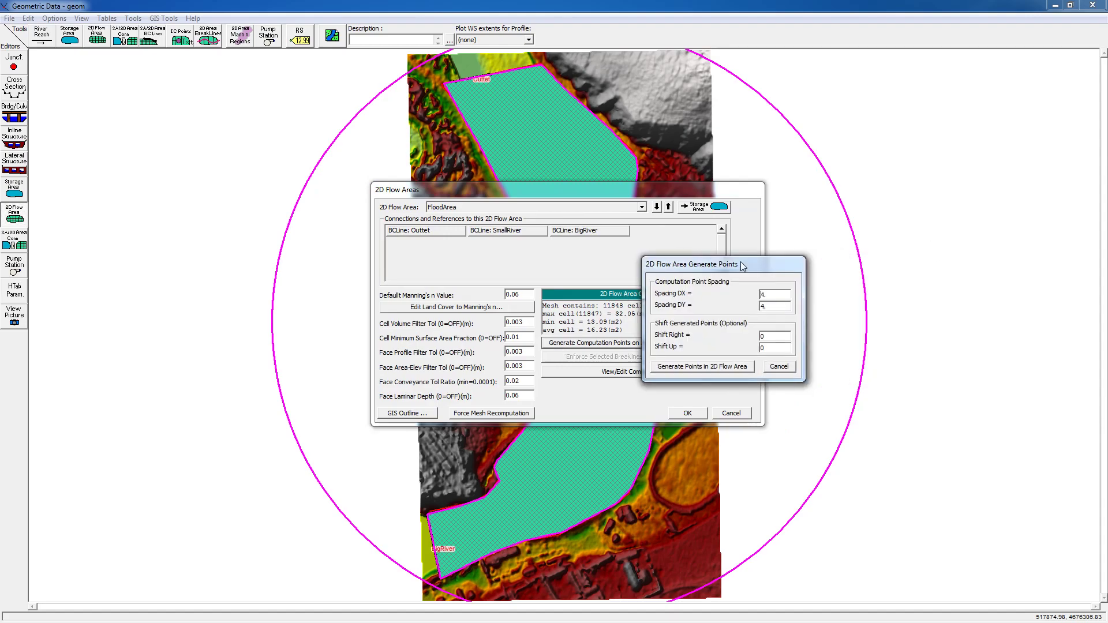
click(714, 368)
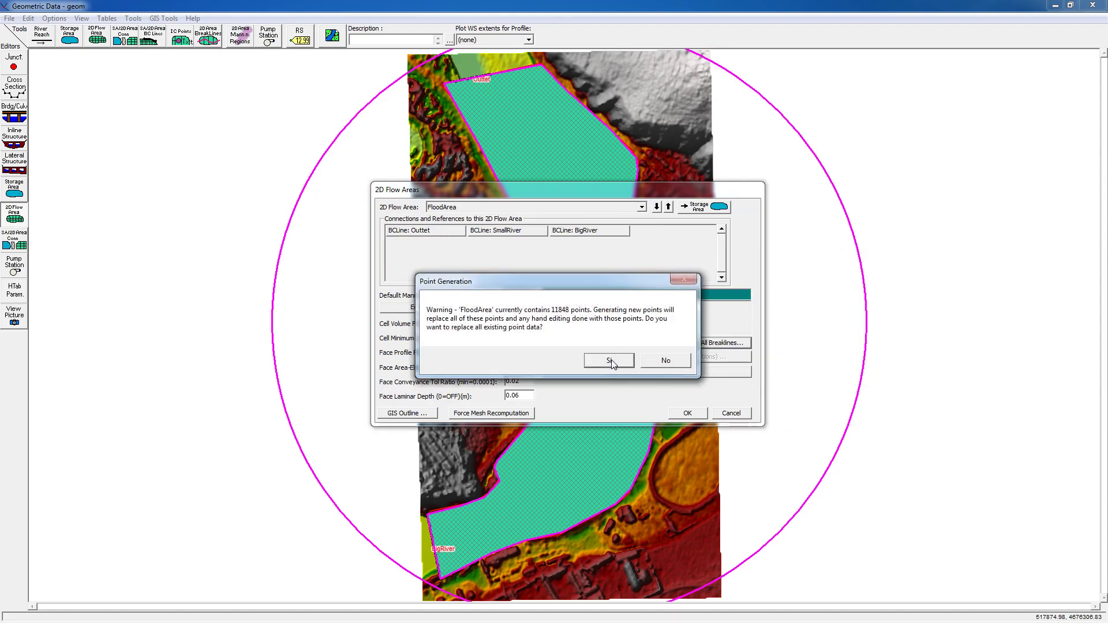
click(612, 360)
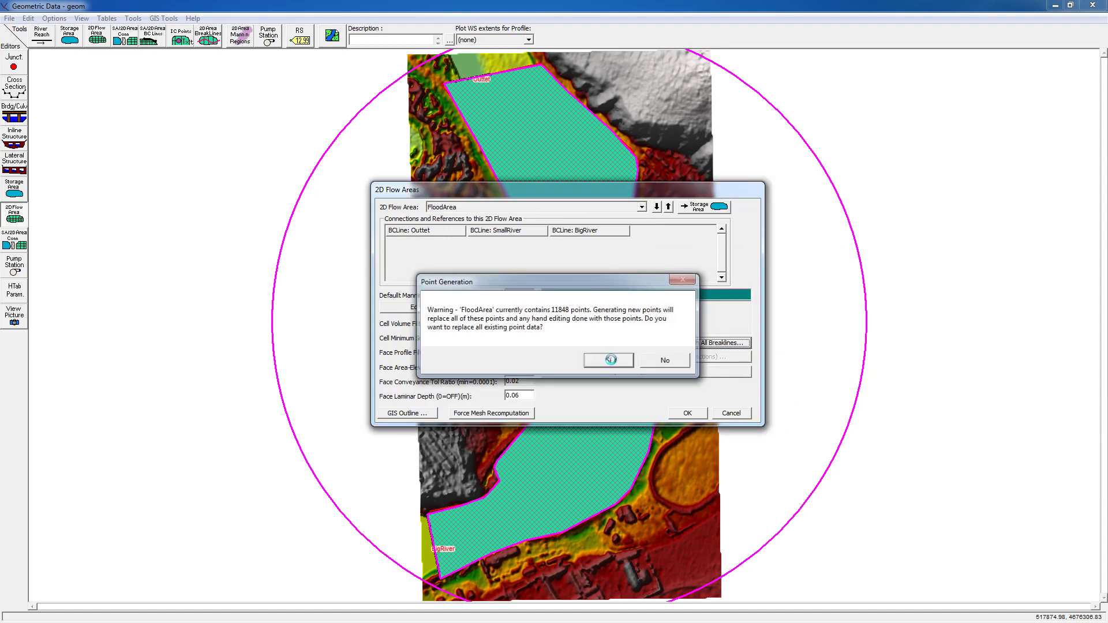
click(474, 413)
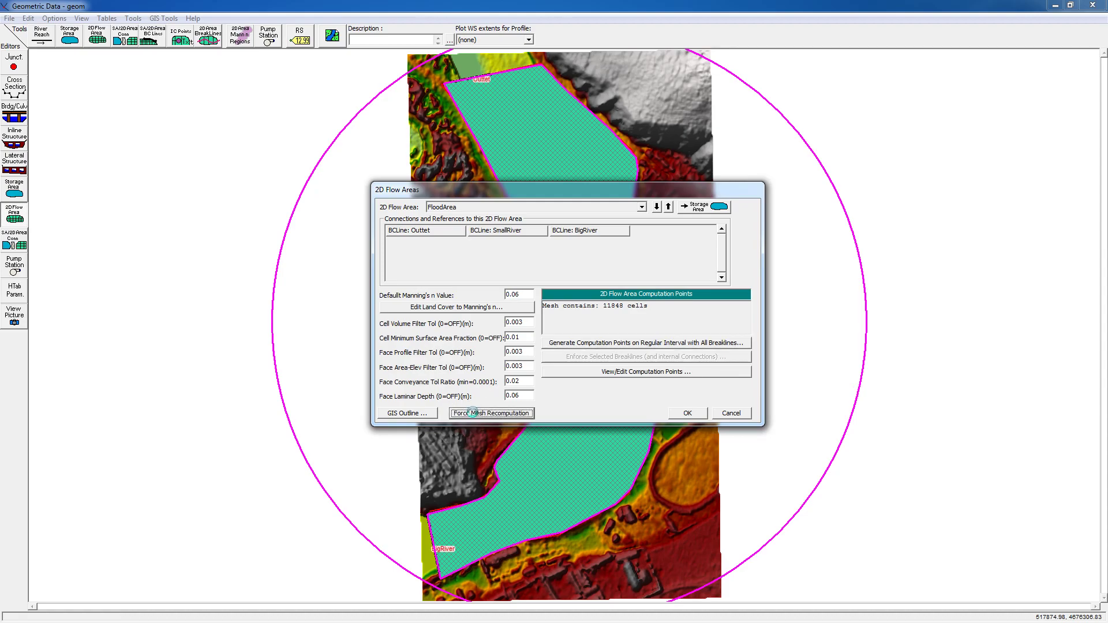
click(688, 413)
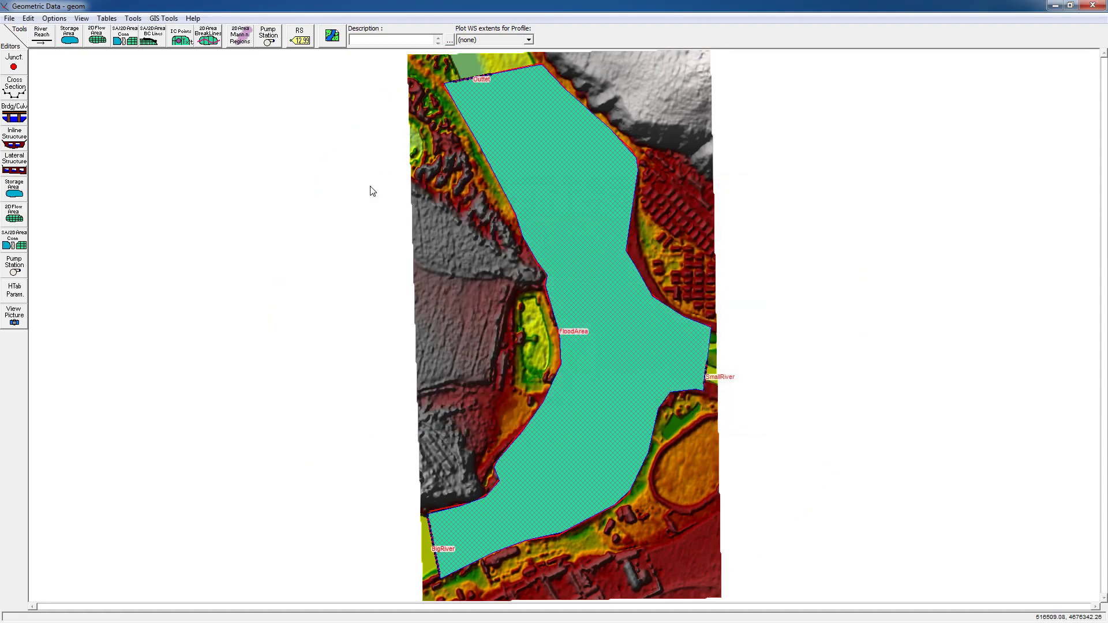
- Save the geometry data and close the Geometric Data editor
click(9, 18)
click(30, 57)
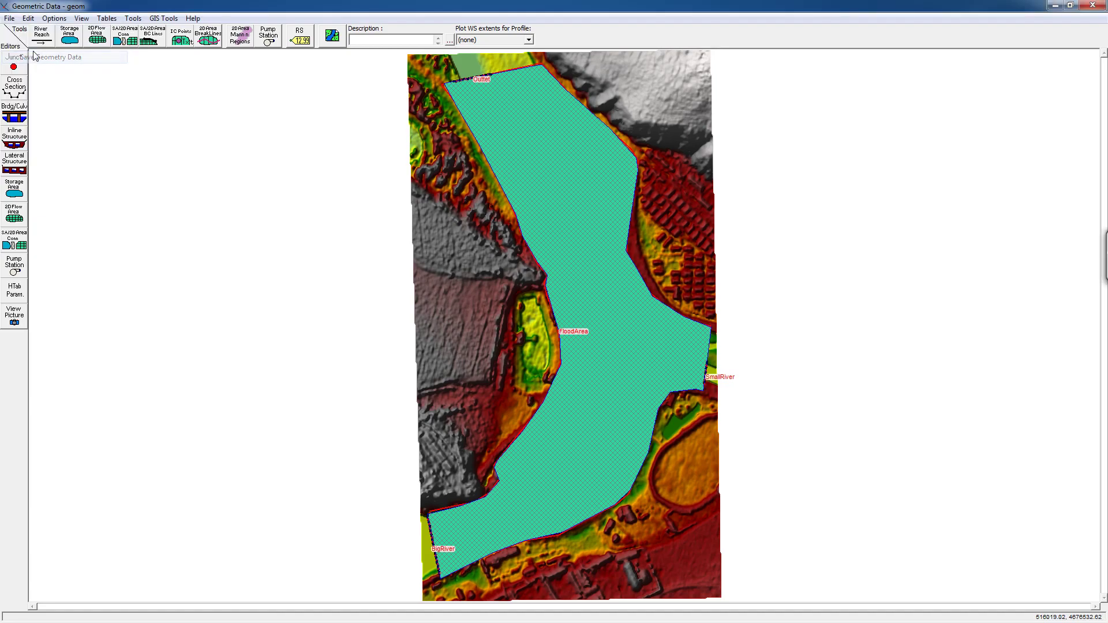
click(1088, 8)
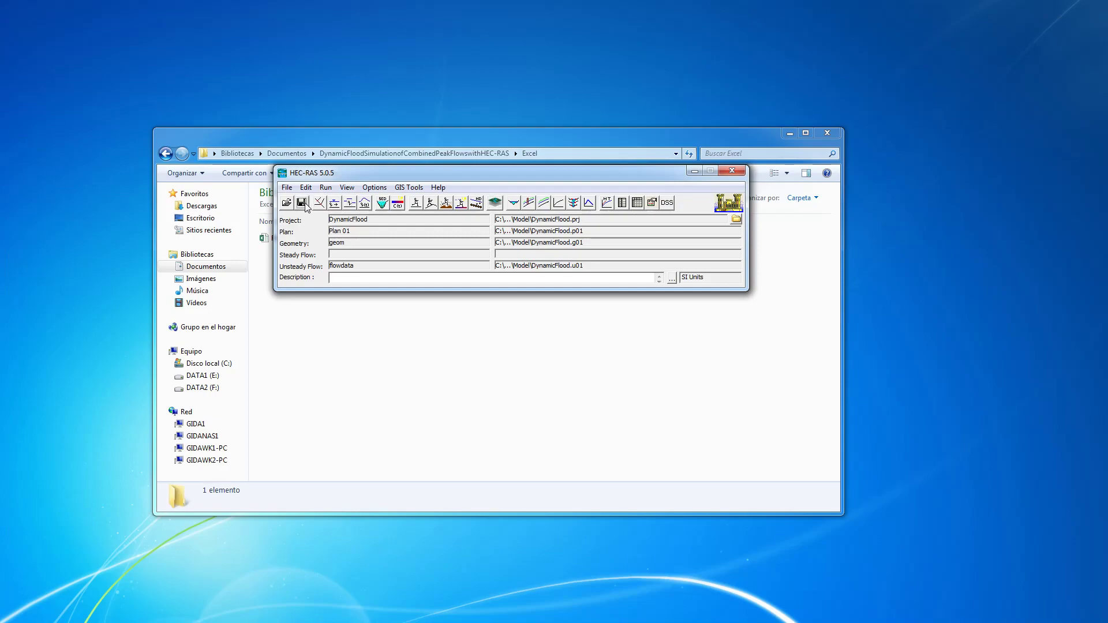
- Launch the Plan 01 unsteady flow computation from Run > Unsteady Flow Analysis
click(326, 188)
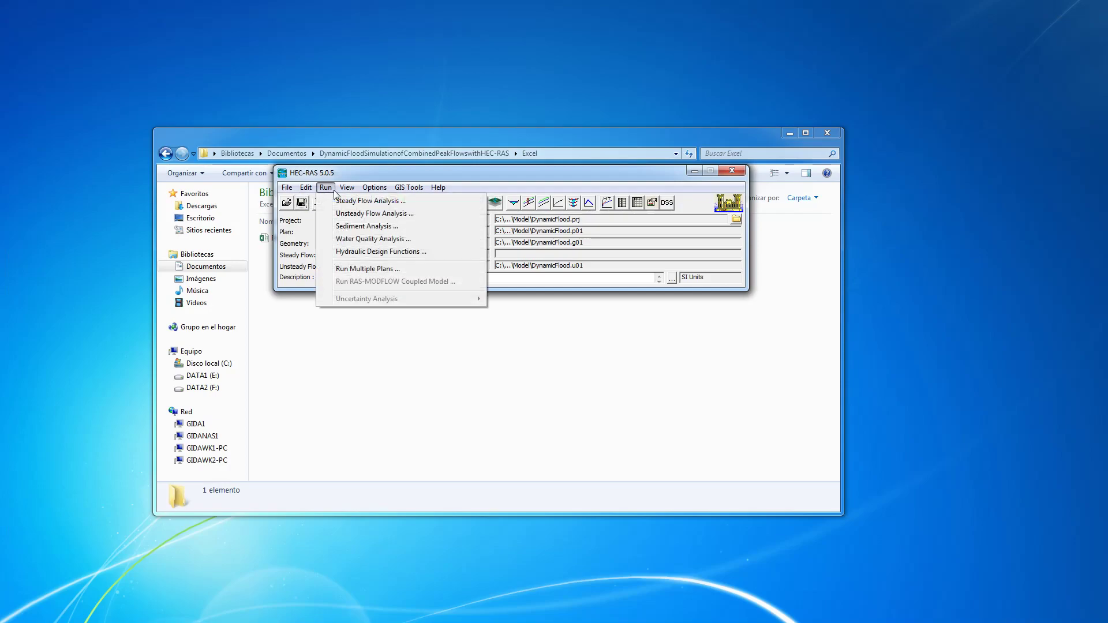
click(369, 213)
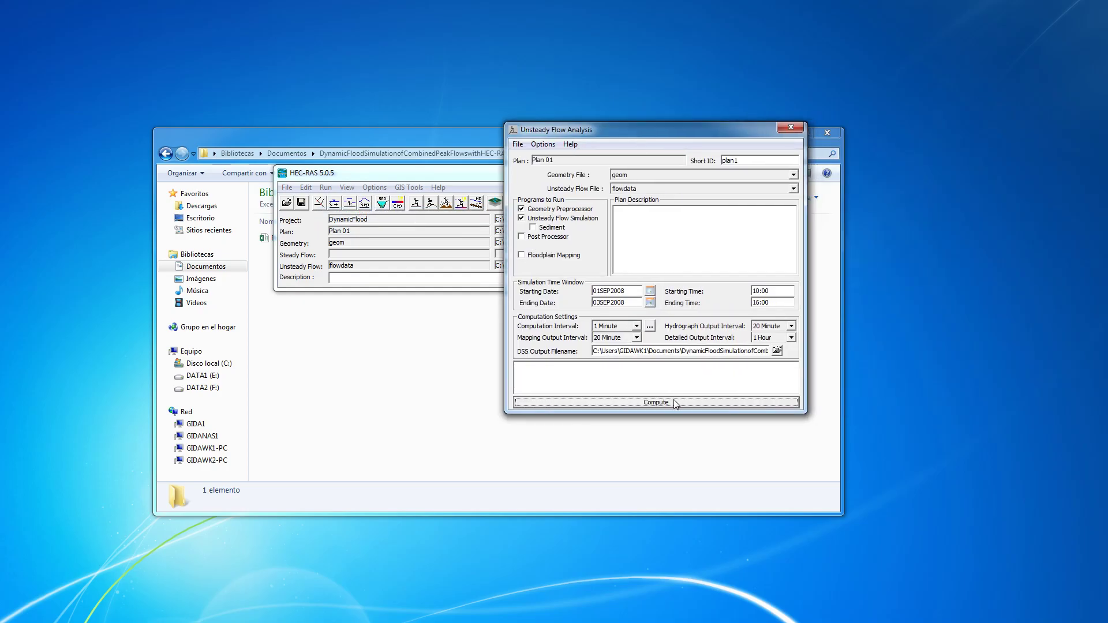
click(675, 403)
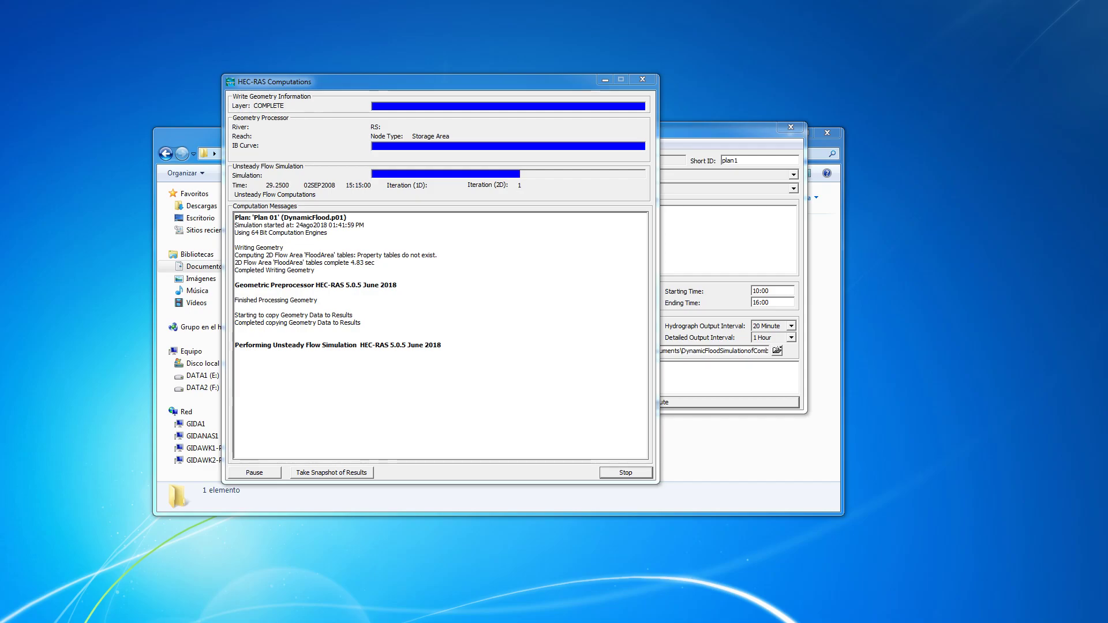
drag(1107, 108, 614, 119)
- Go to hatarilabs.com and maximize the browser window
text(rila)
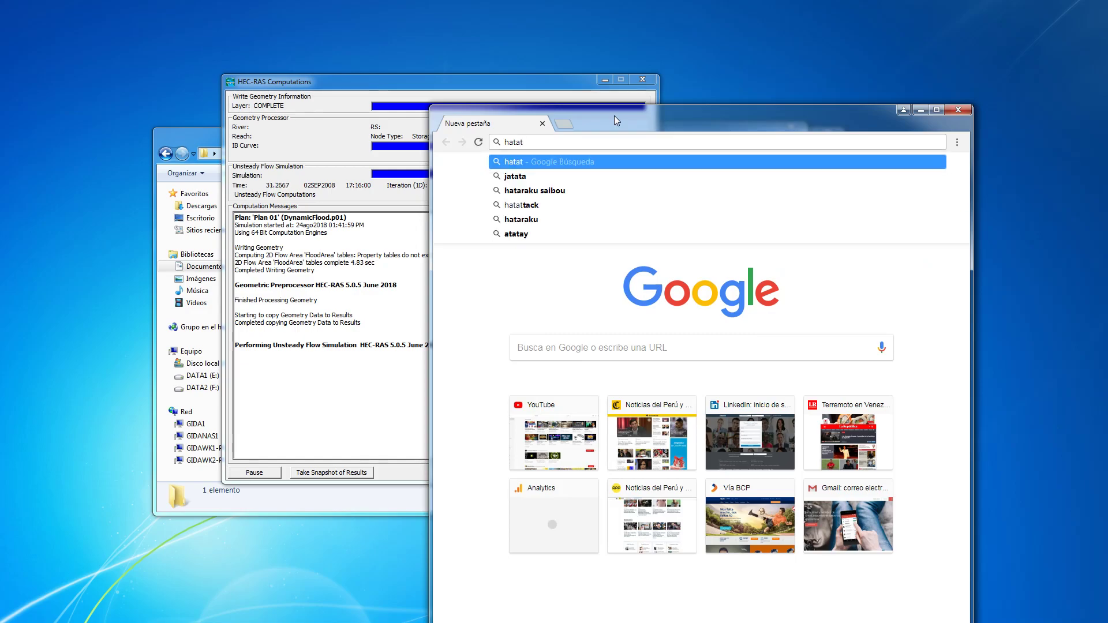
text(bs.com)
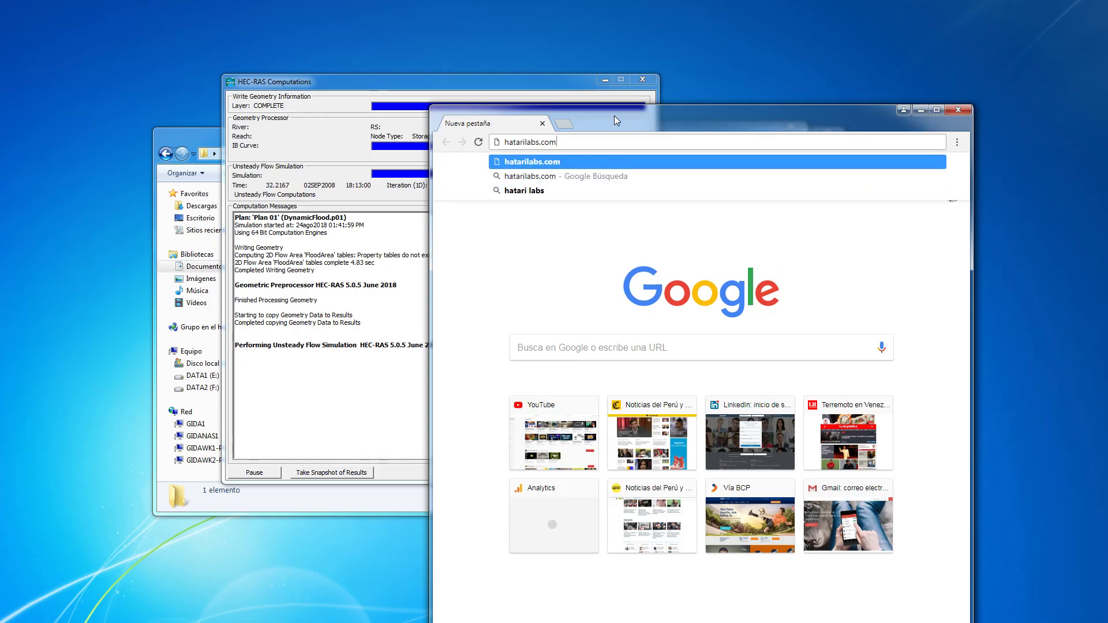
key(Return)
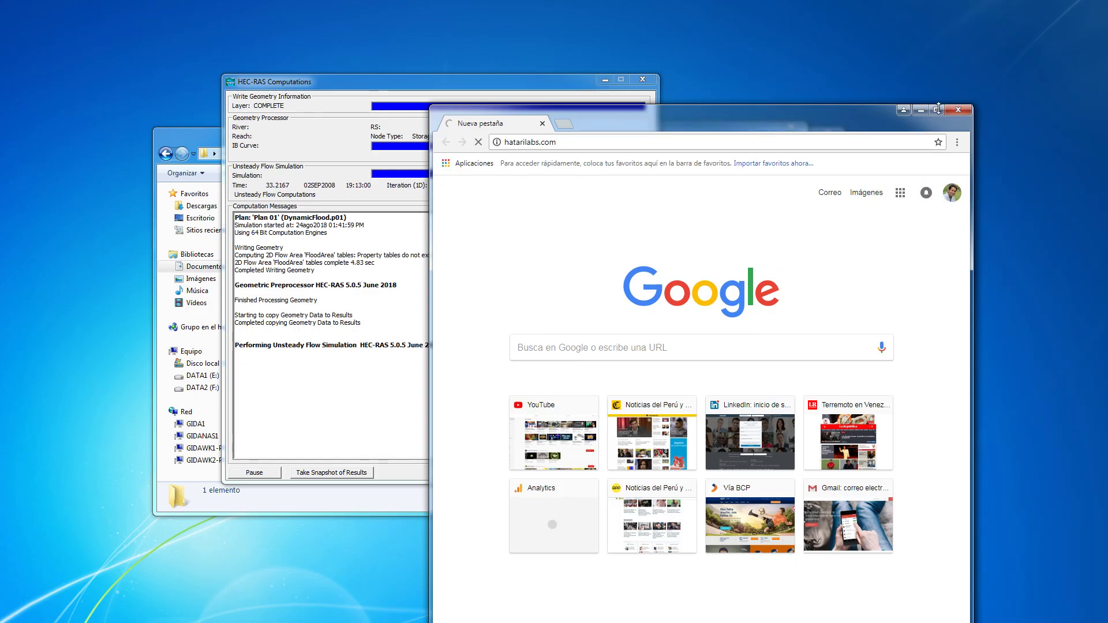
click(938, 113)
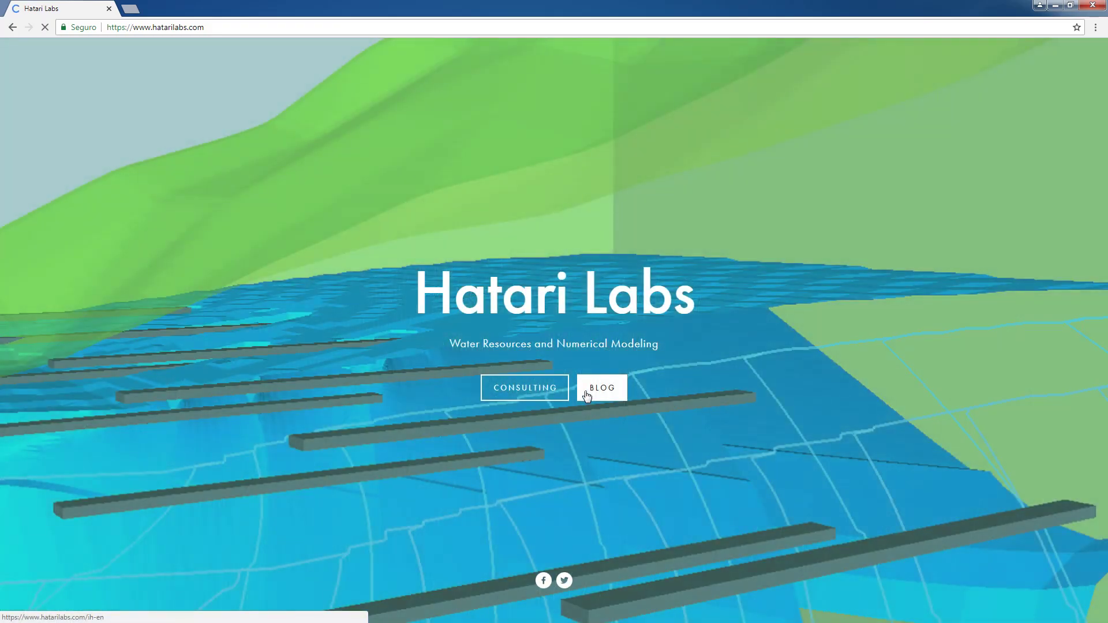
- Browse the Hatari Labs BLOG posts, then minimize Chrome
click(587, 396)
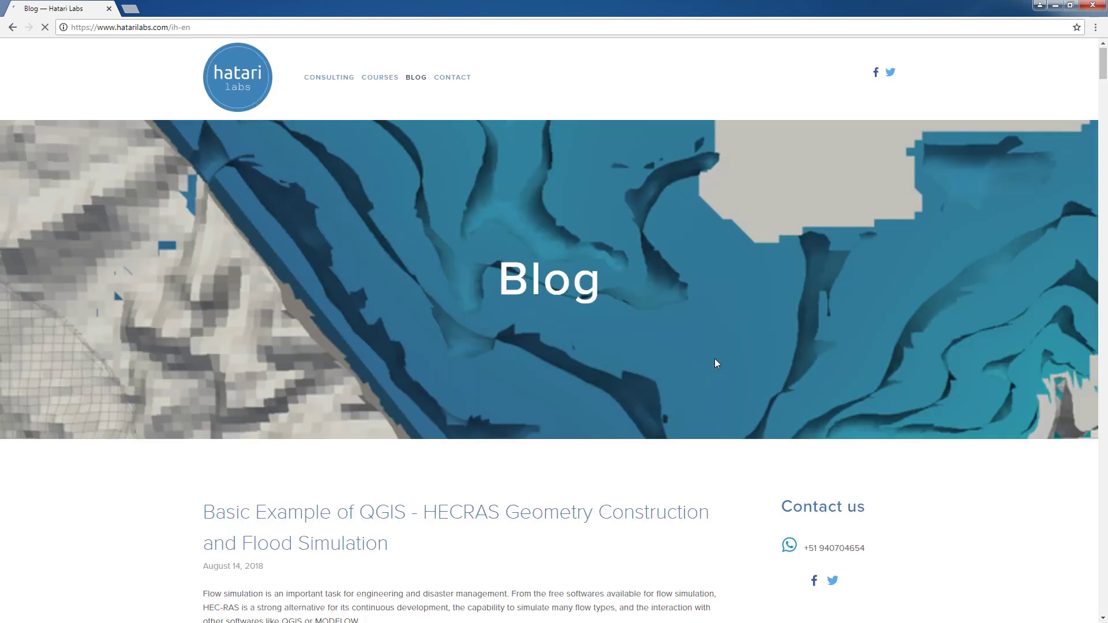
scroll(716, 365, down, 10)
scroll(716, 363, up, 2)
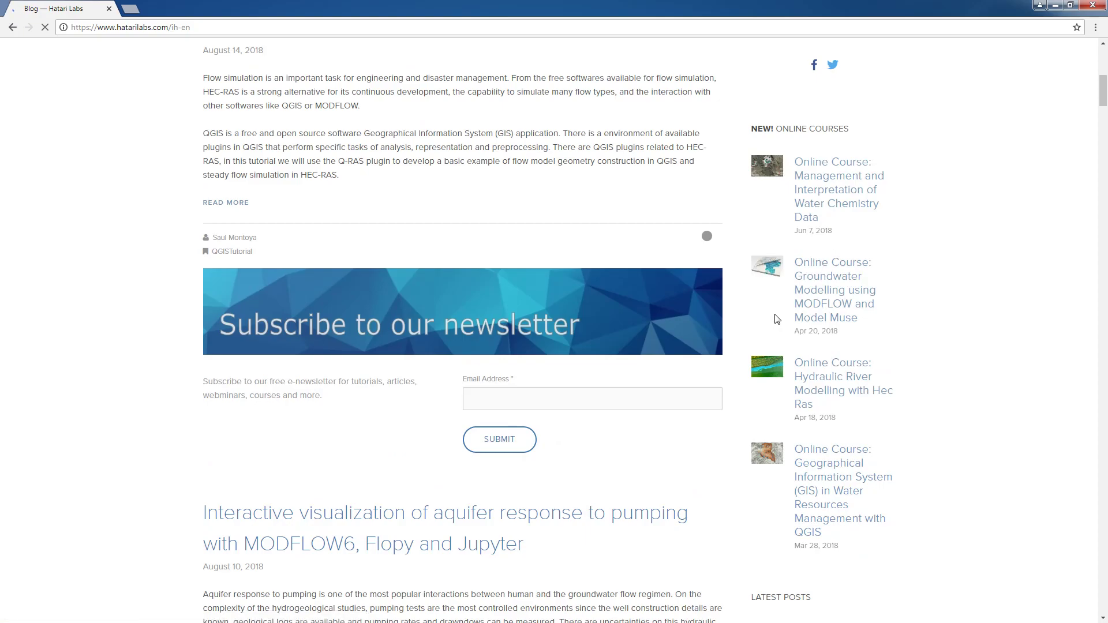
scroll(777, 319, down, 3)
scroll(776, 319, down, 4)
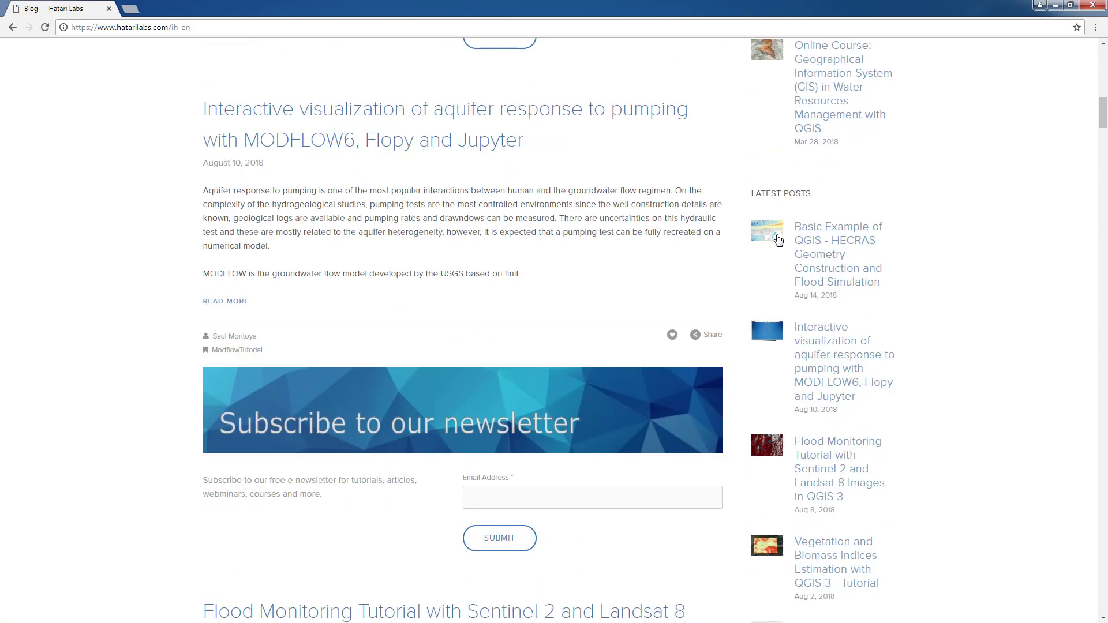
scroll(818, 505, down, 4)
scroll(819, 505, down, 2)
scroll(818, 504, up, 2)
scroll(818, 505, up, 2)
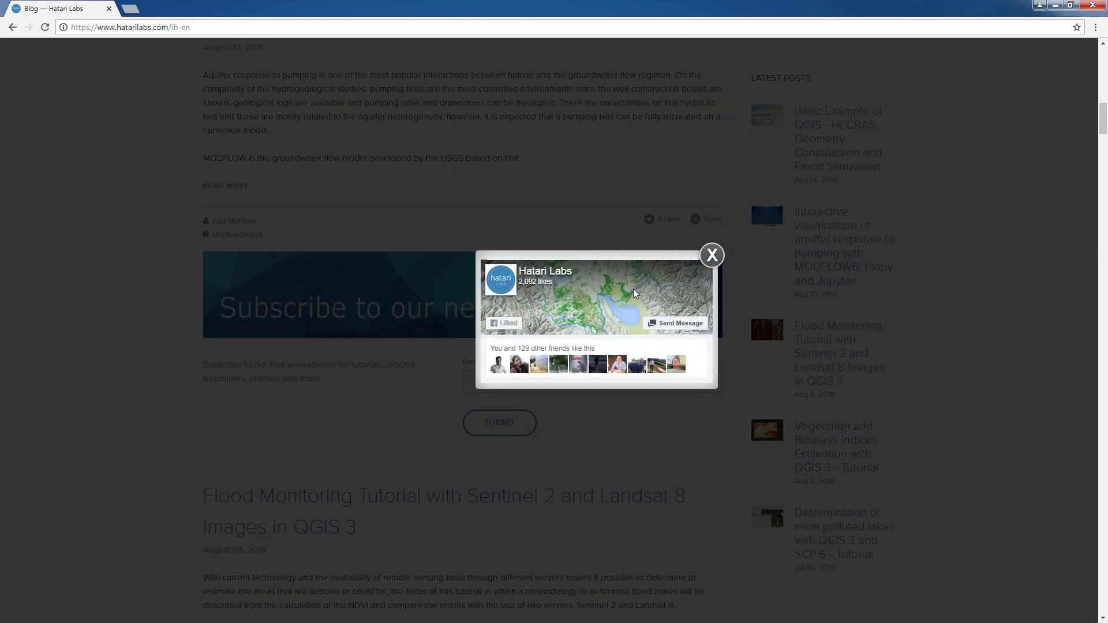
click(1056, 7)
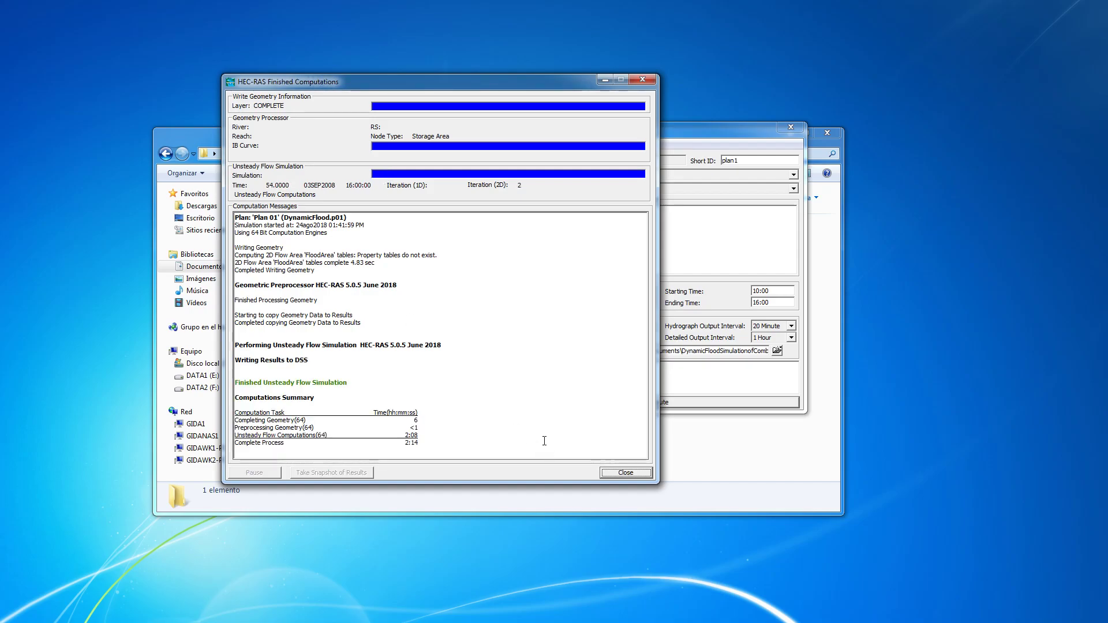
- Close the Finished Computations report once the 2:14 simulation completes
click(626, 473)
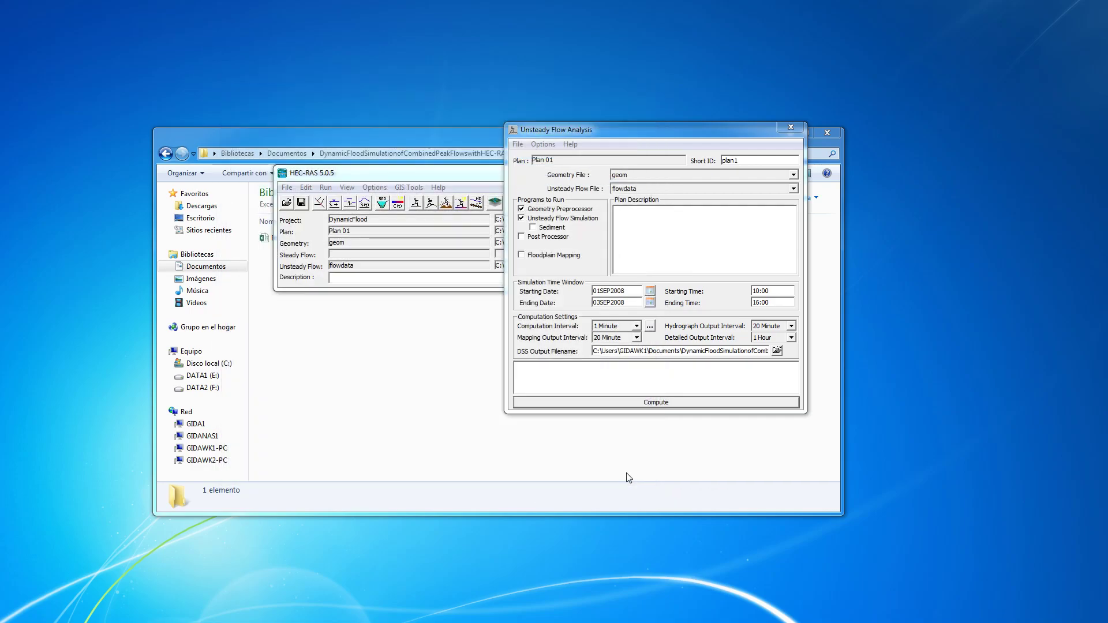
- Close the analysis window, open RAS Mapper maximized, and expand Results to list Plan 01 layers
click(781, 130)
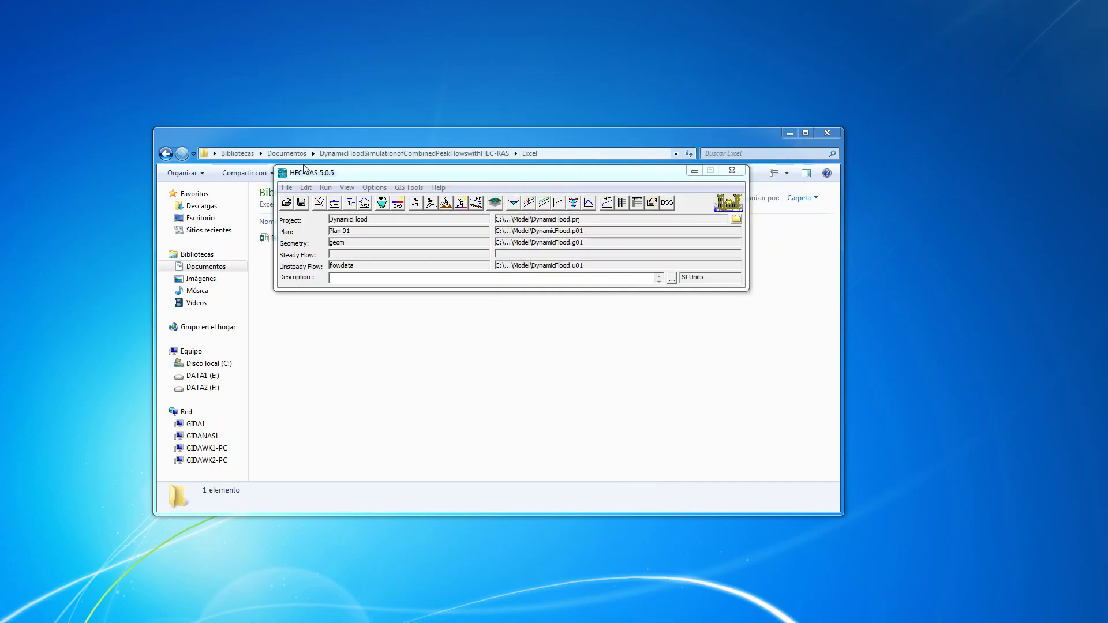
click(789, 135)
click(788, 134)
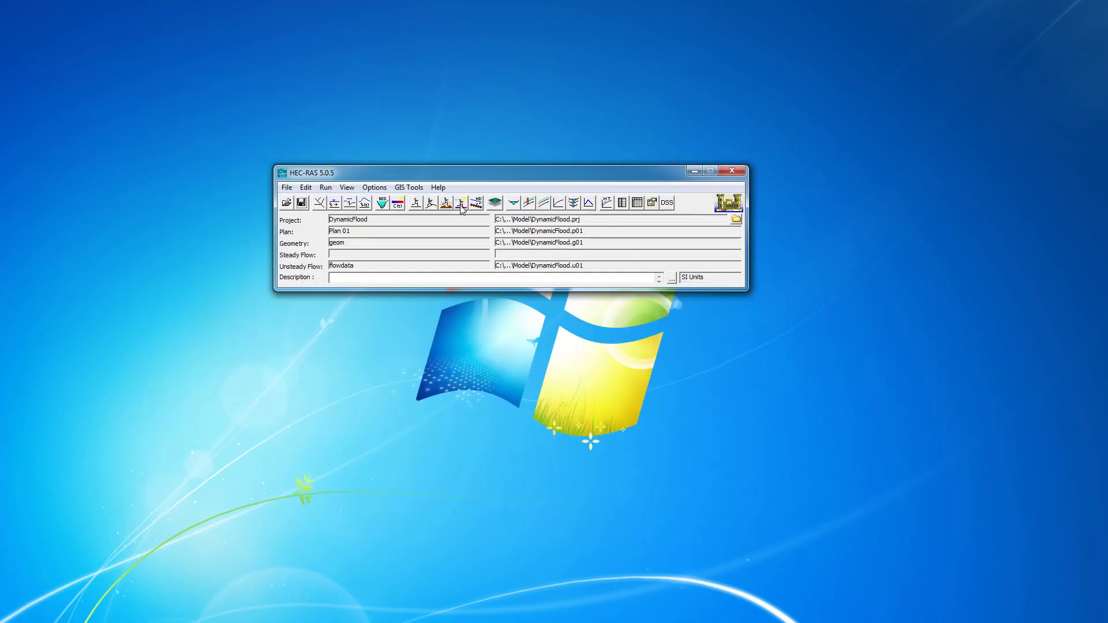
click(496, 206)
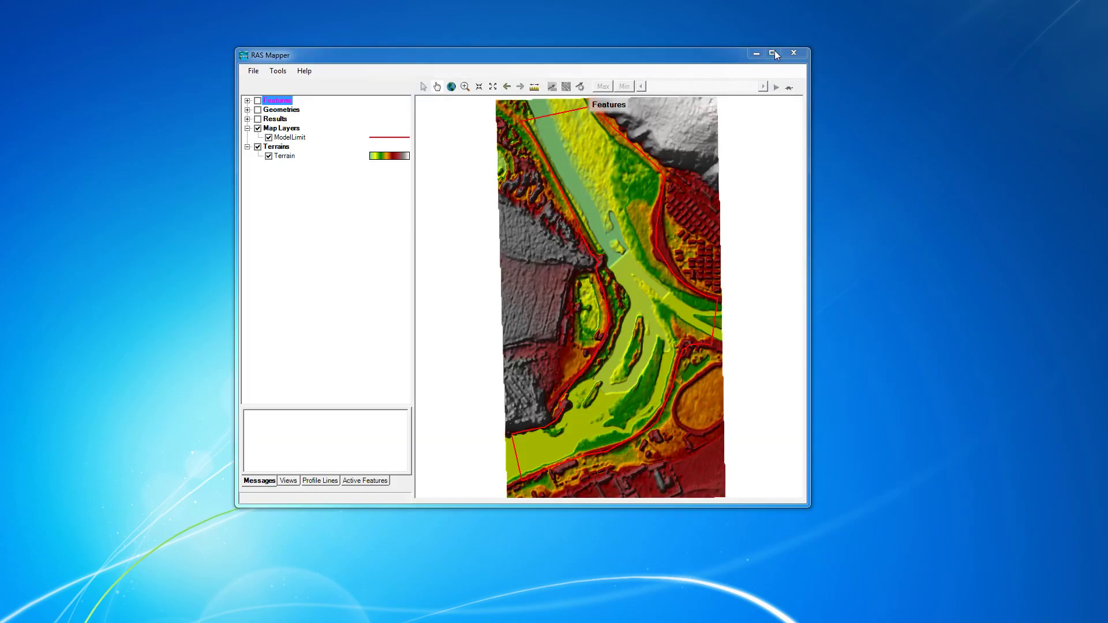
click(773, 53)
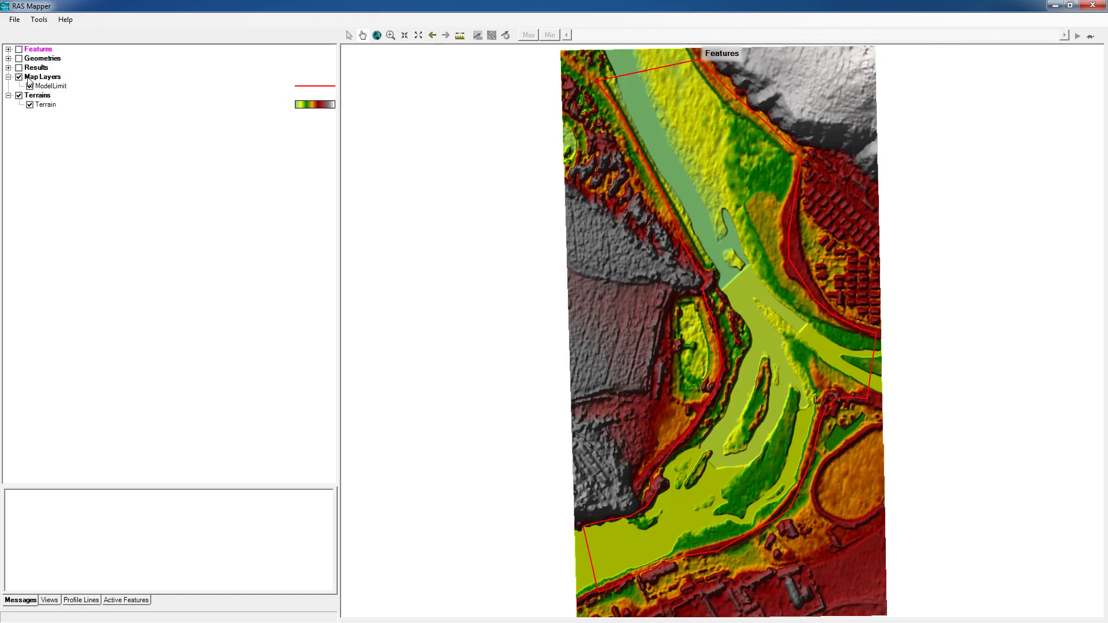
click(9, 68)
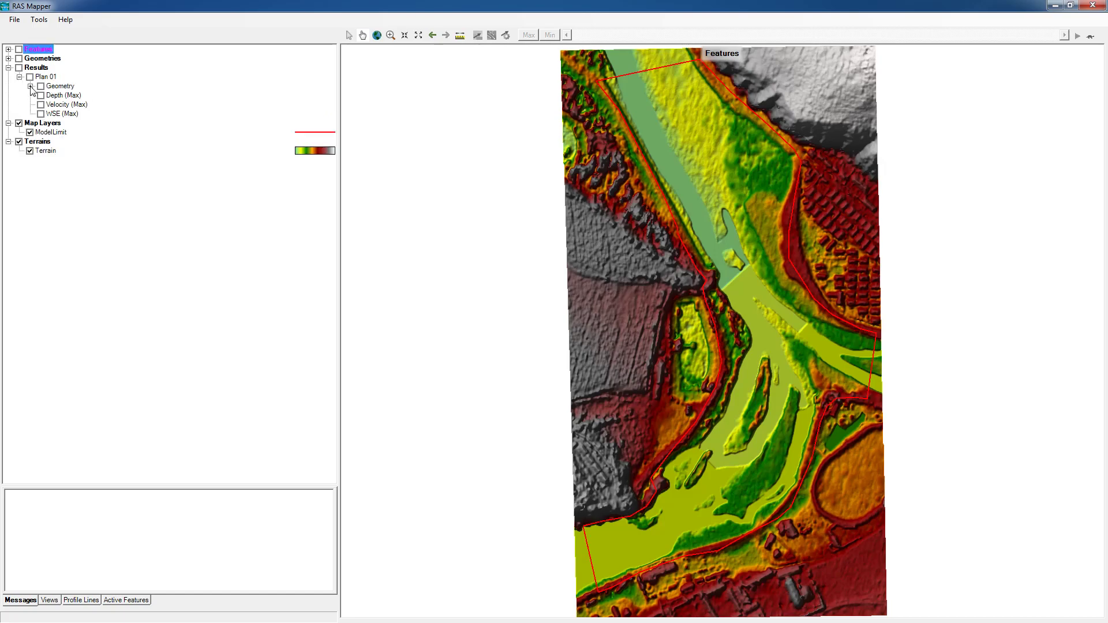
click(30, 86)
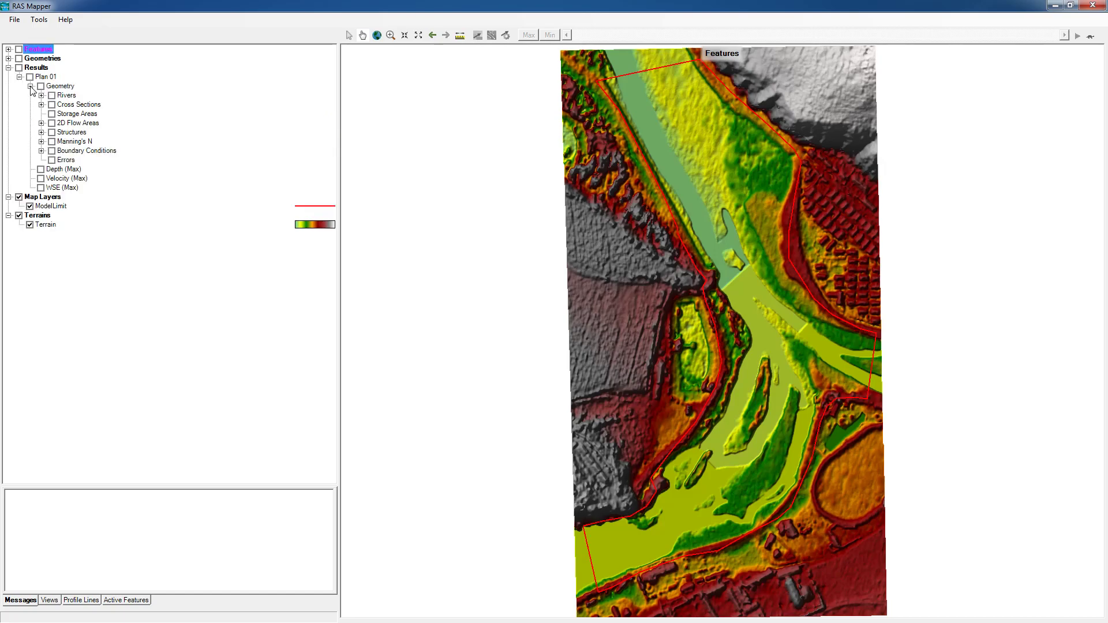
click(31, 86)
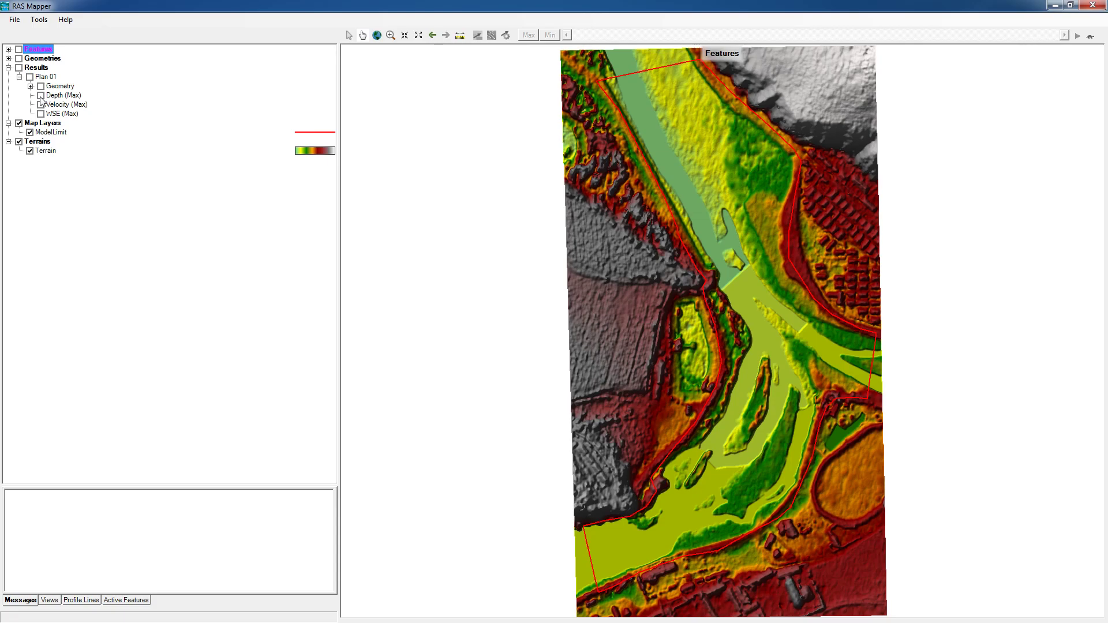
- Show the Depth (Max) layer and start animating flood depth over time
click(41, 97)
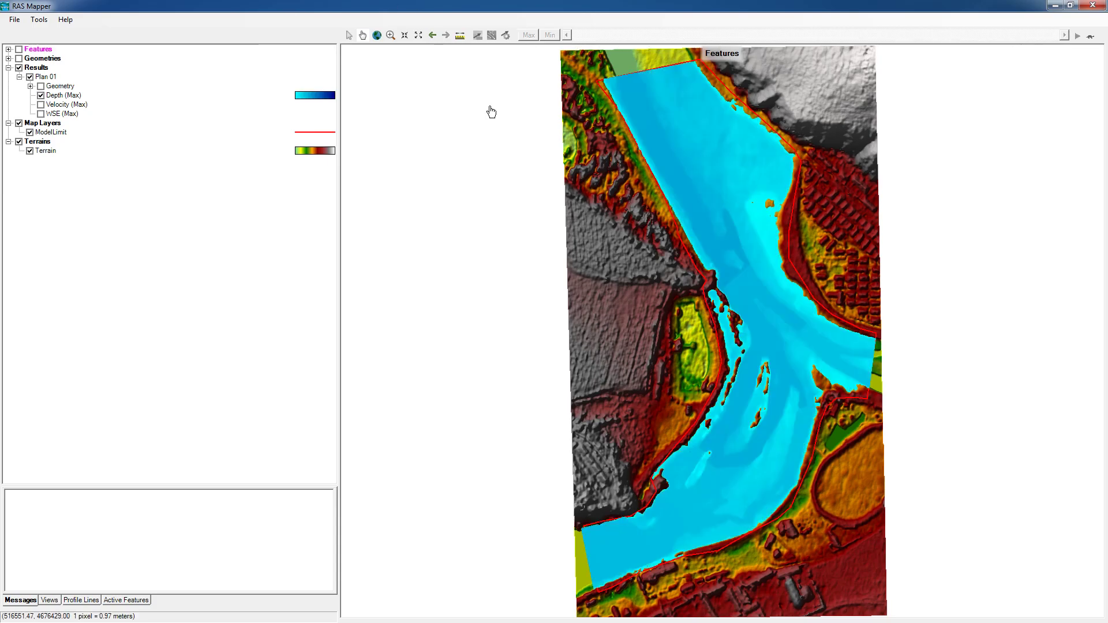
click(59, 96)
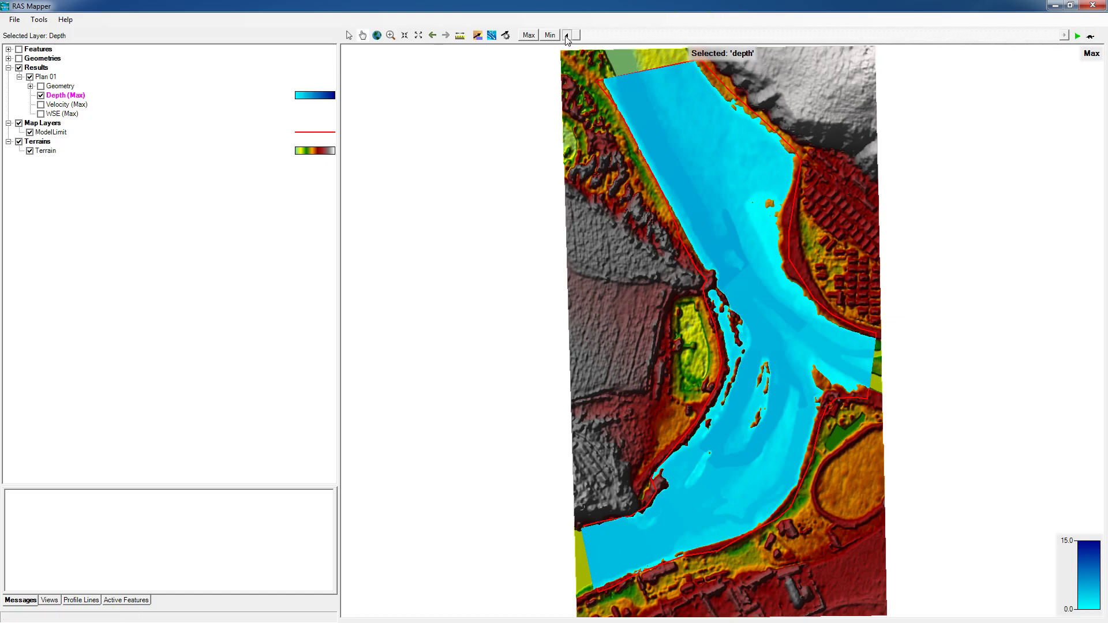
click(1079, 37)
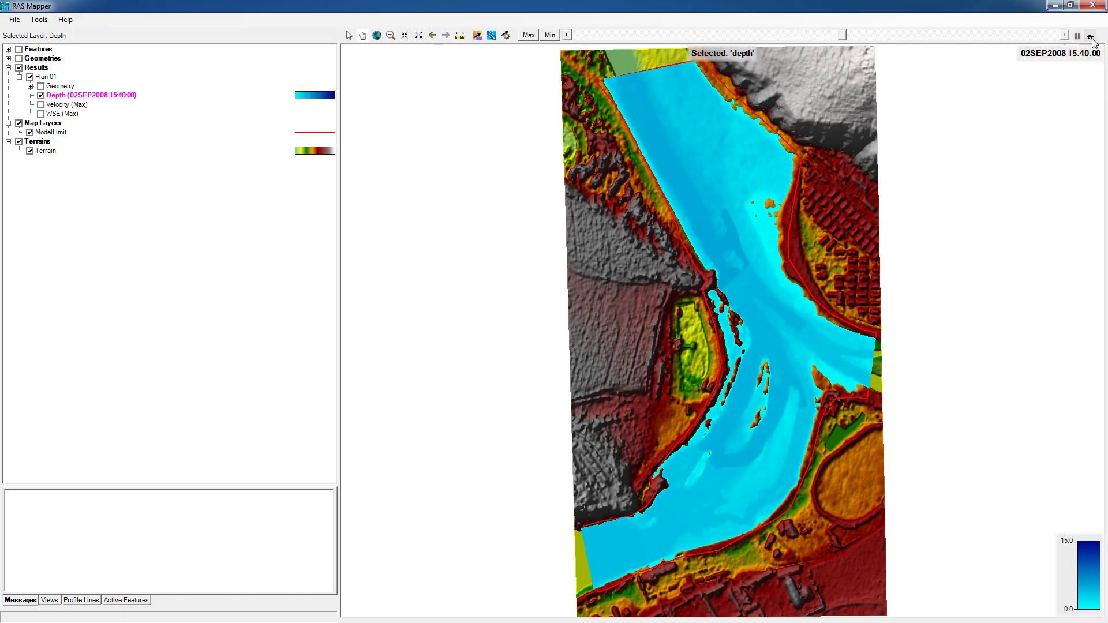
click(1091, 36)
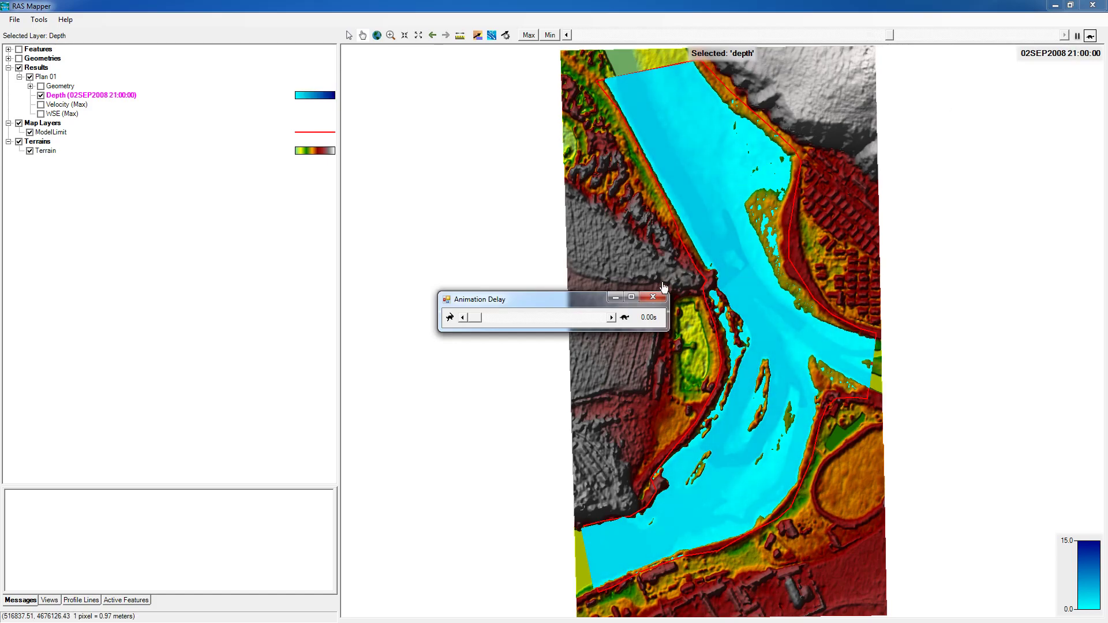
click(653, 297)
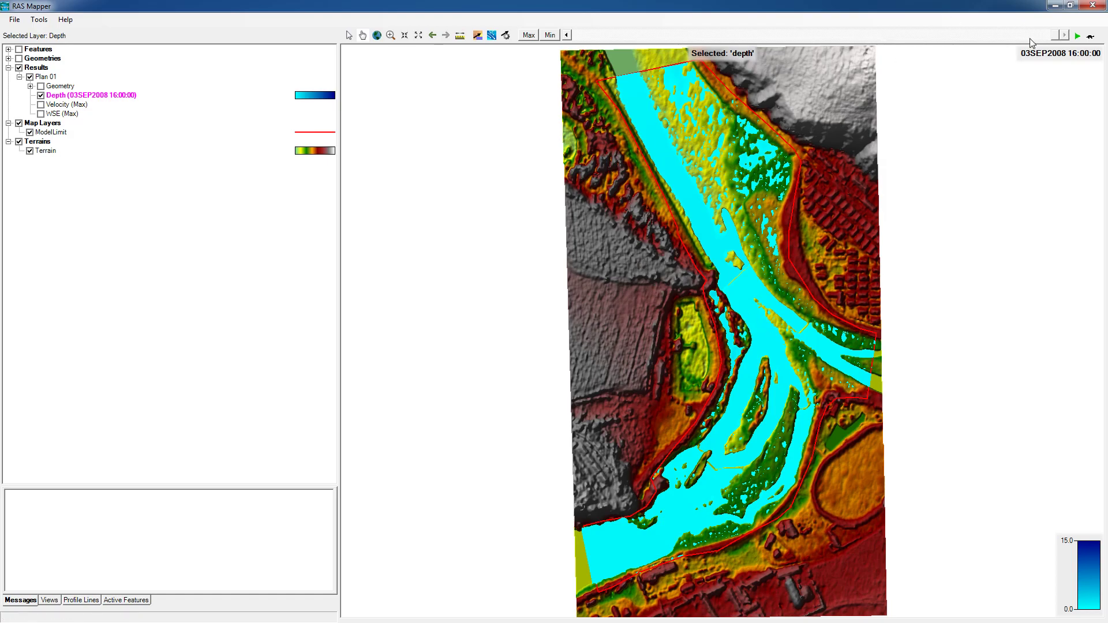
- Rewind the depth map to 01SEP2008 14:20 and switch to the RiverFlows workbook
drag(1055, 36, 602, 39)
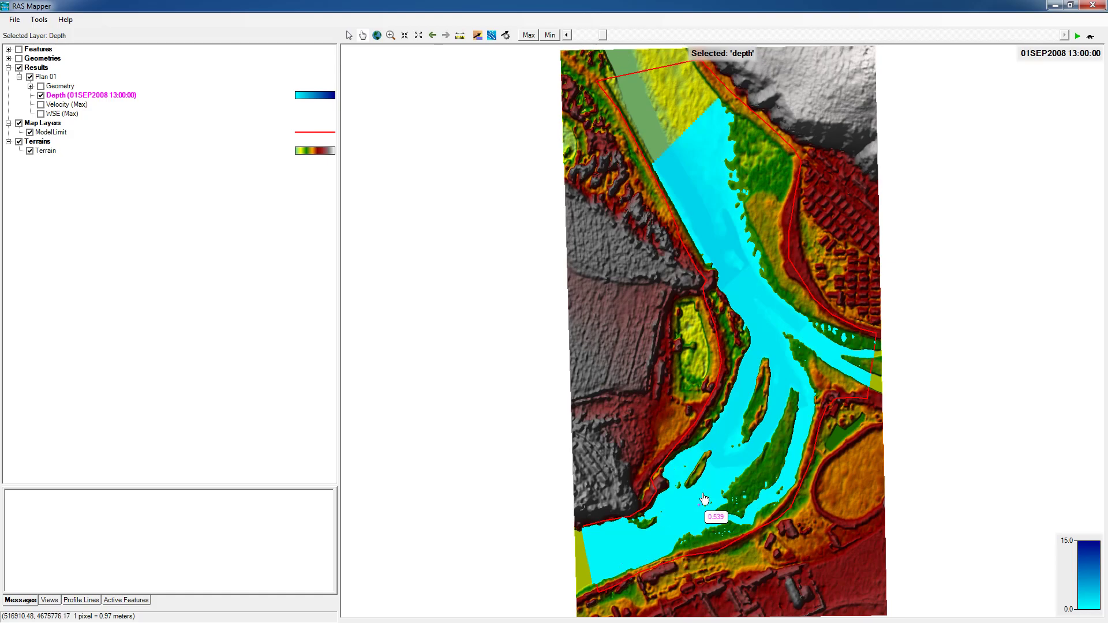
drag(602, 36, 615, 36)
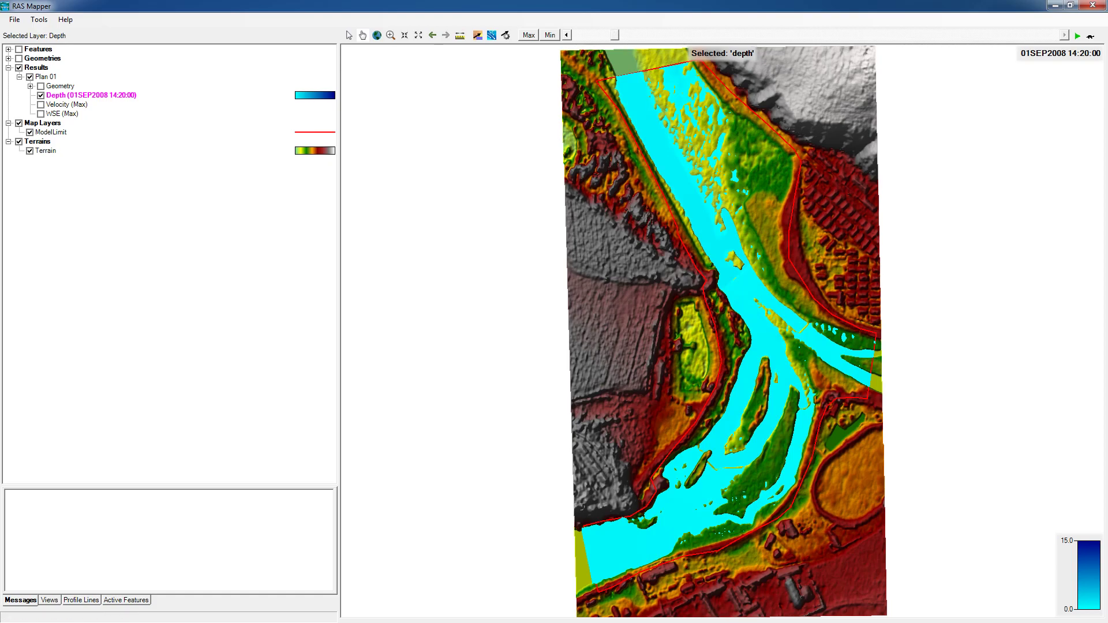
key(alt+Tab)
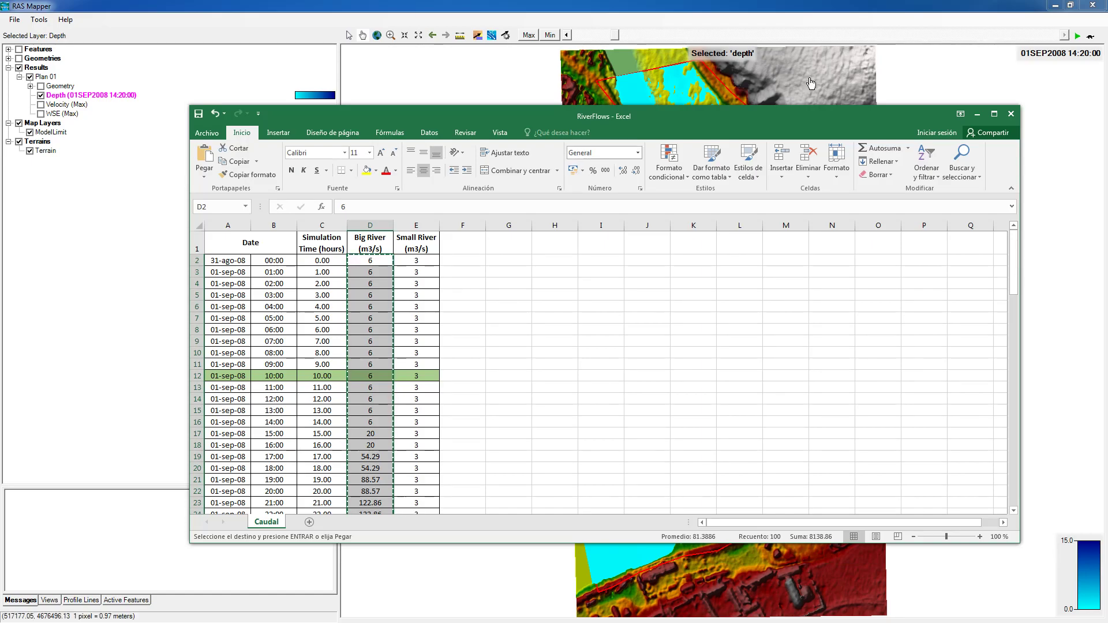
- Advance the depth map past 16:00 and 18:00 to 02SEP2008 00:00
click(978, 114)
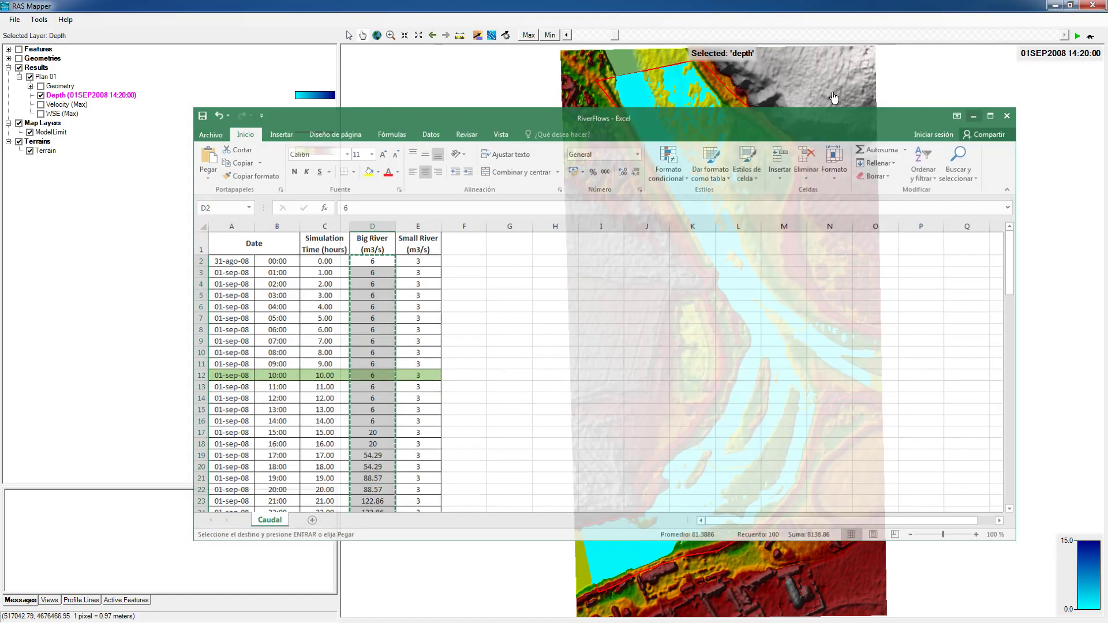
drag(616, 36, 637, 36)
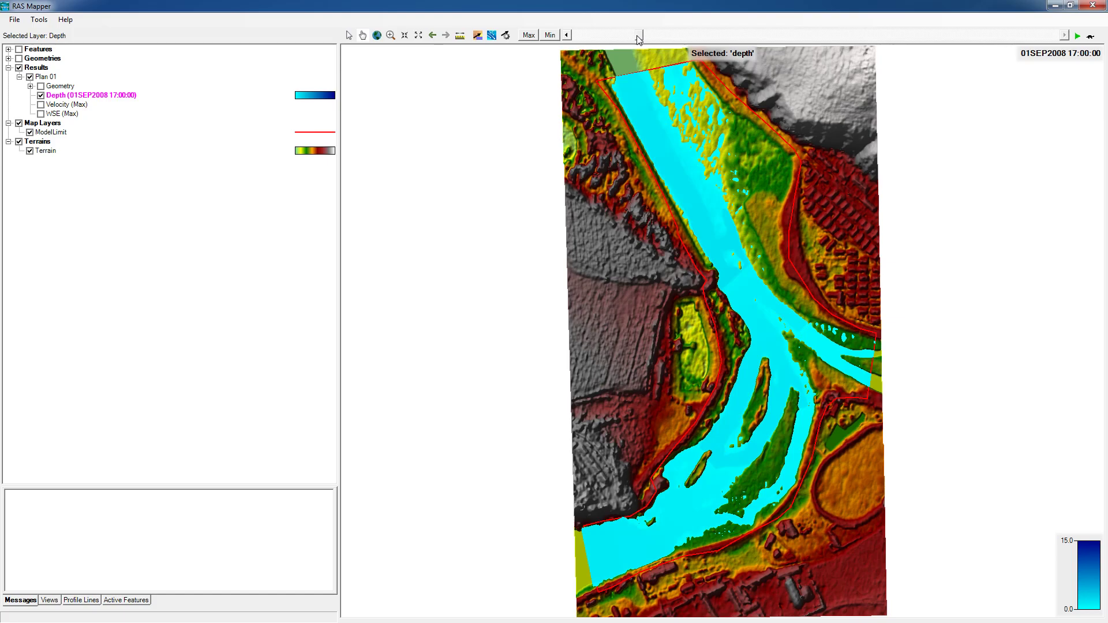
drag(638, 36, 646, 36)
drag(650, 38, 701, 39)
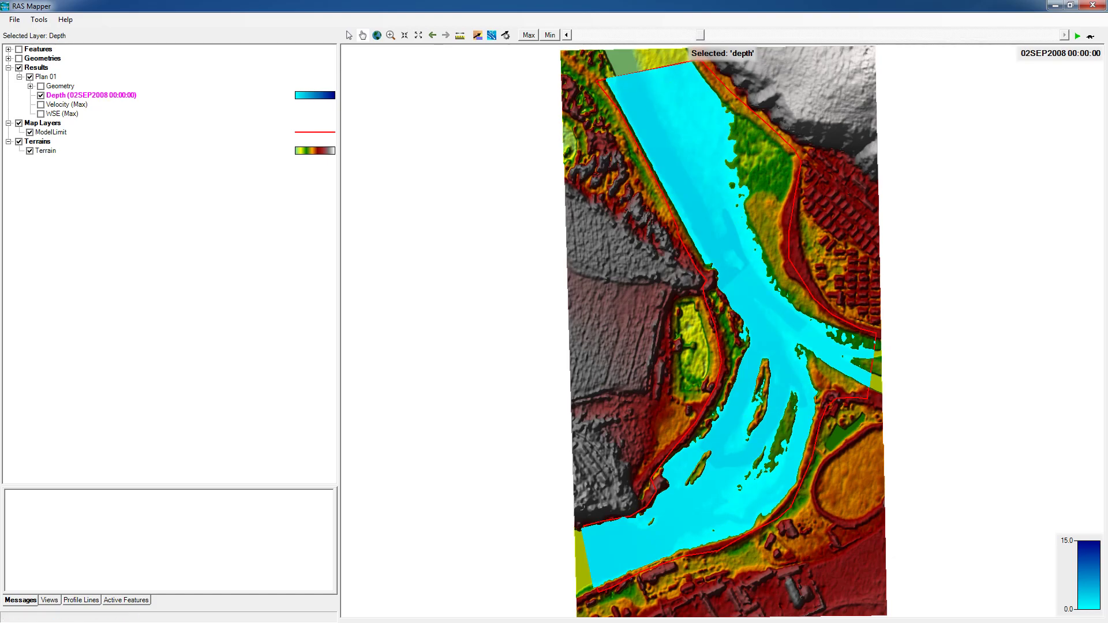
- Check the Small River inflow at 14:00 in RiverFlows (cell E16), then minimize Excel
key(alt+Tab)
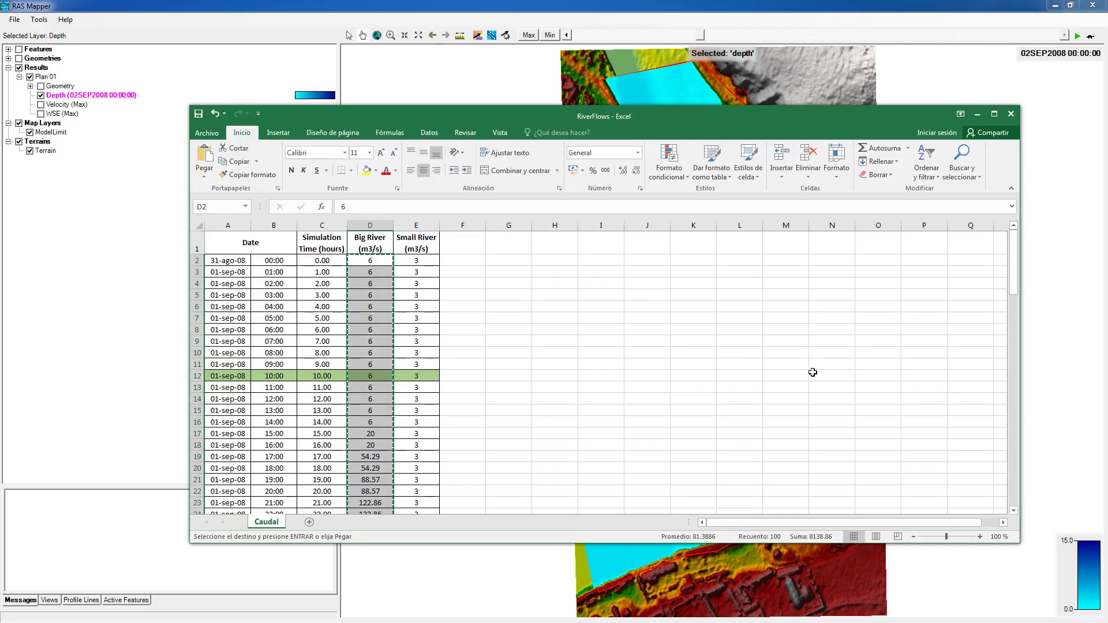
click(427, 422)
scroll(426, 420, down, 3)
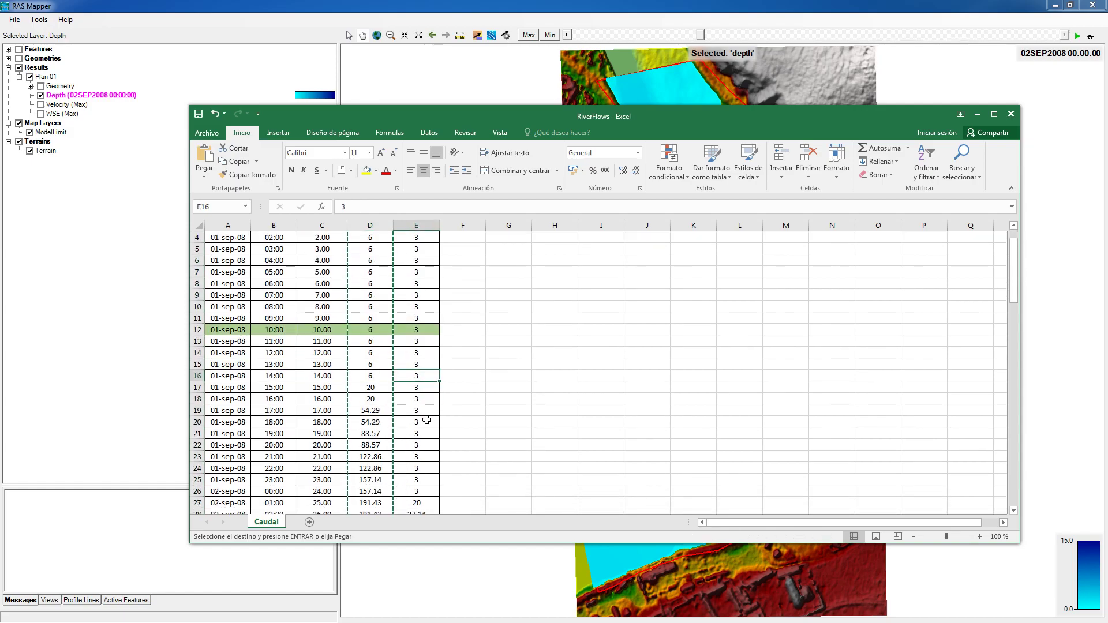
scroll(381, 485, down, 2)
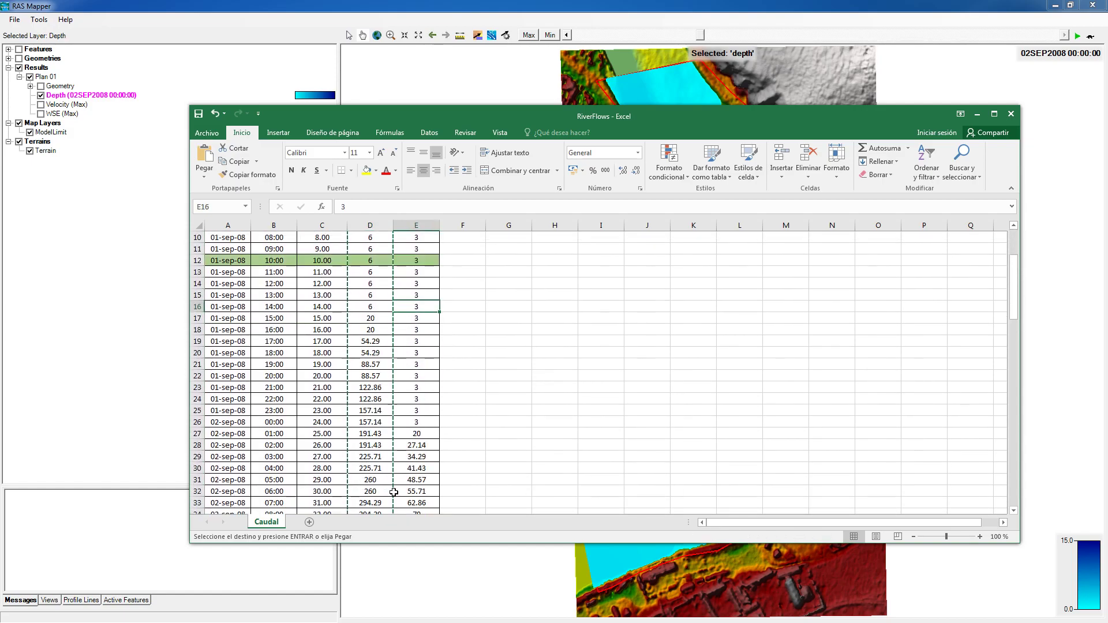
scroll(349, 484, up, 1)
scroll(326, 488, up, 1)
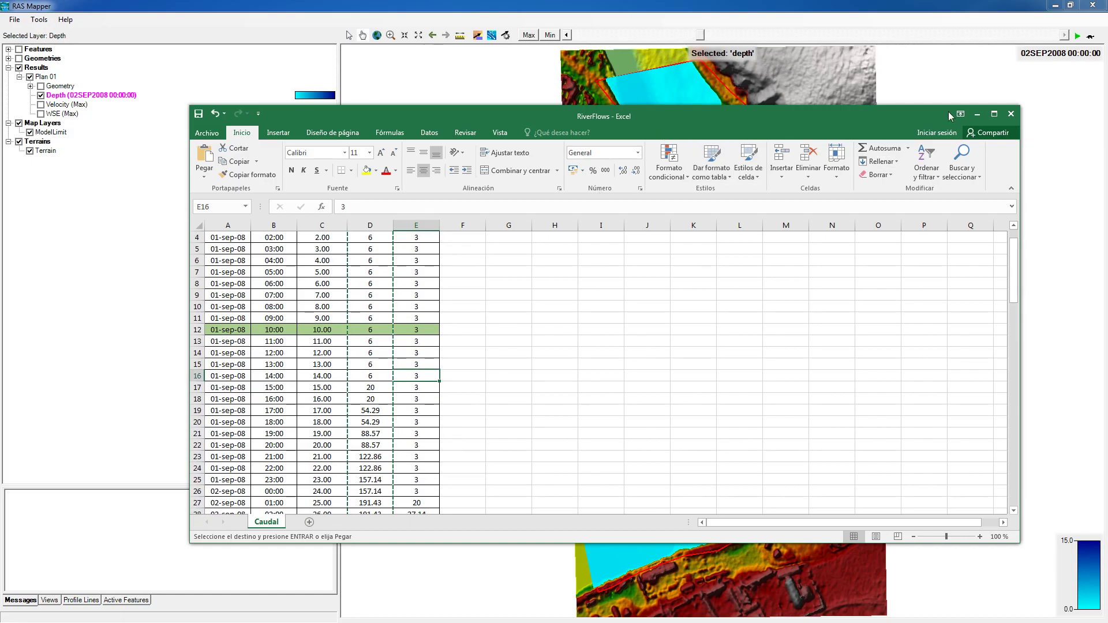
click(977, 117)
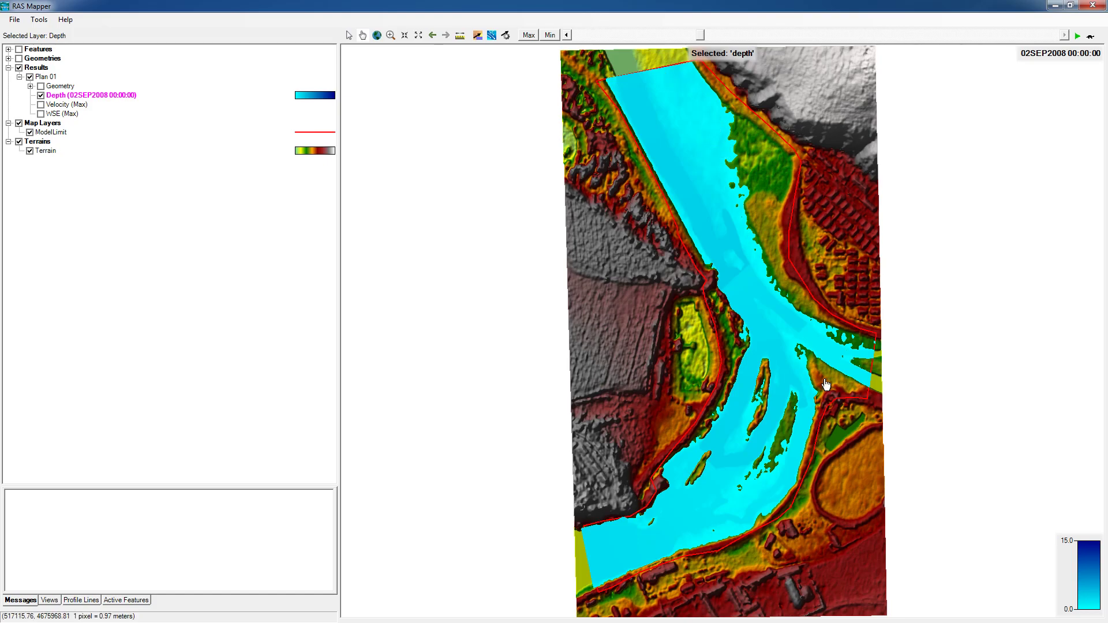
- Advance the depth map to 02SEP2008 14:00:00 and bring the RiverFlows workbook back
mouse_move(829, 328)
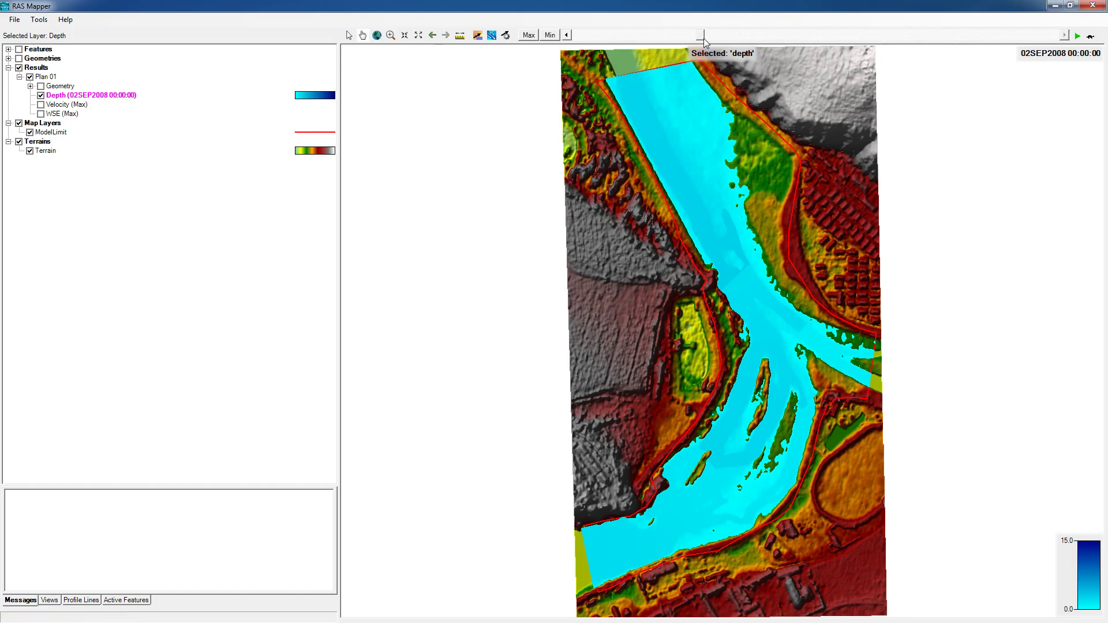
drag(700, 38, 710, 39)
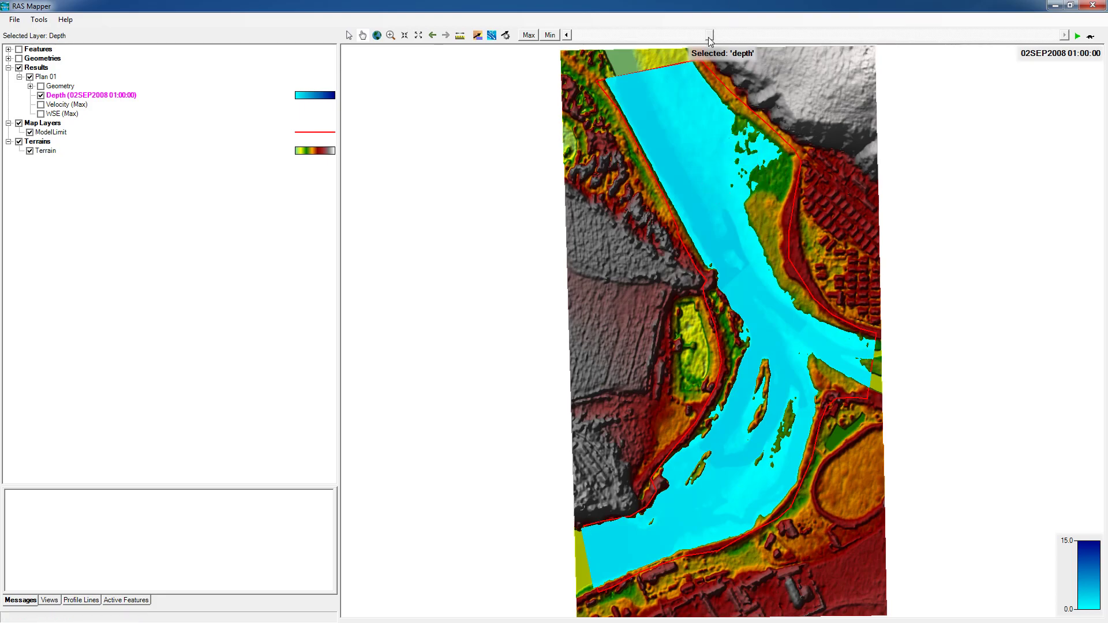
drag(710, 36, 824, 39)
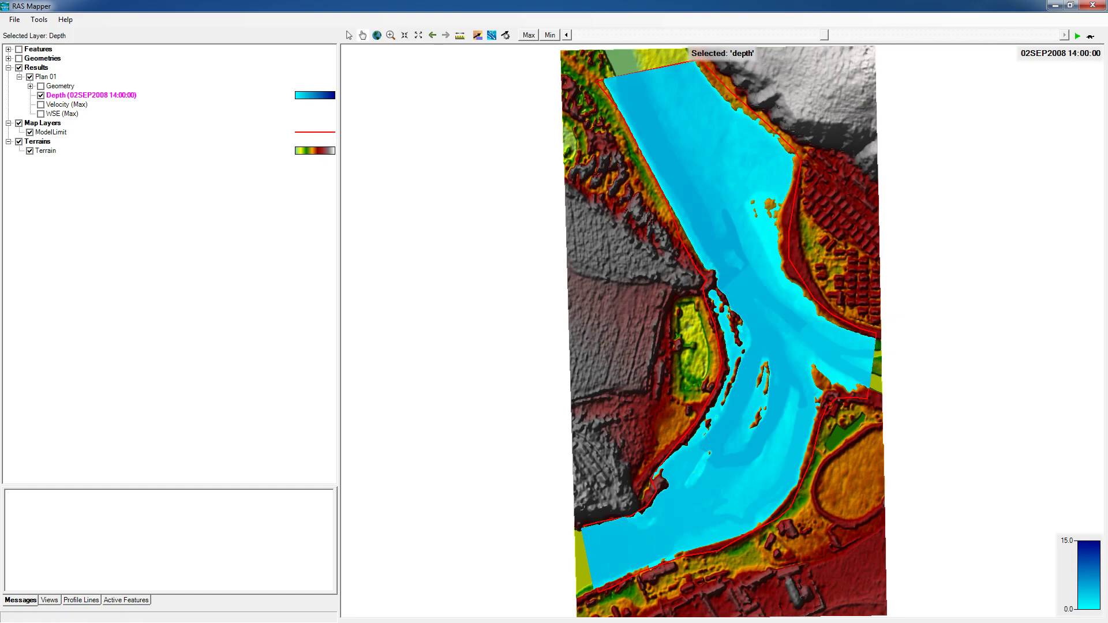
key(alt+Tab)
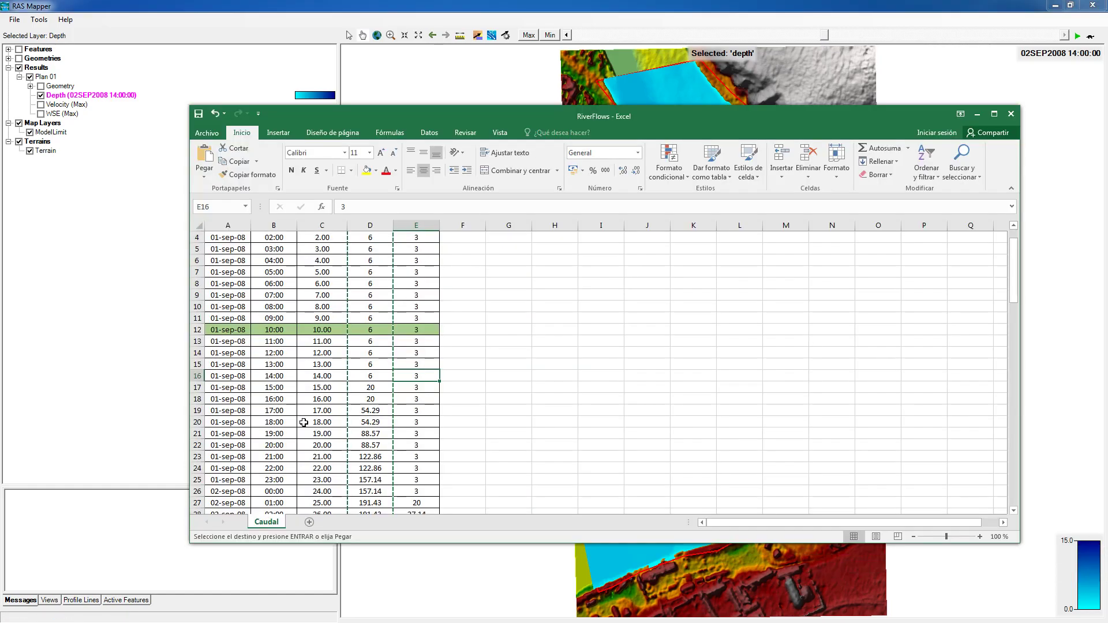
- Select peak-flow row 41 (02-sep-08 15:00, 500 and 120 m3/s) and map depth at 02SEP2008 15:00
click(303, 422)
scroll(314, 419, down, 5)
scroll(322, 414, down, 2)
scroll(322, 416, down, 1)
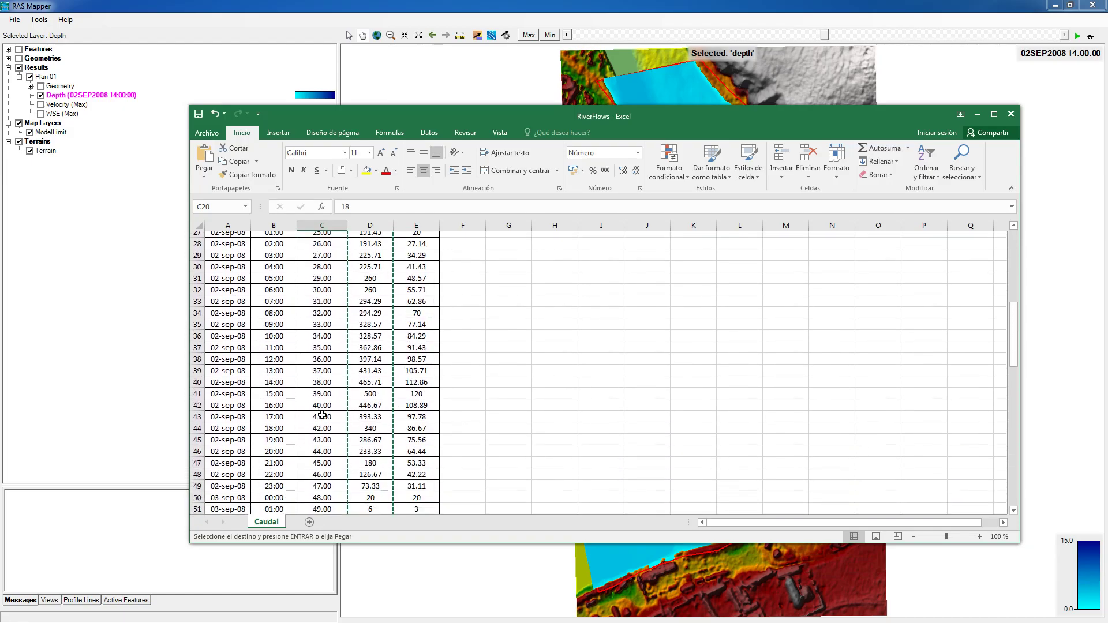
drag(408, 389, 208, 386)
key(ctrl+v)
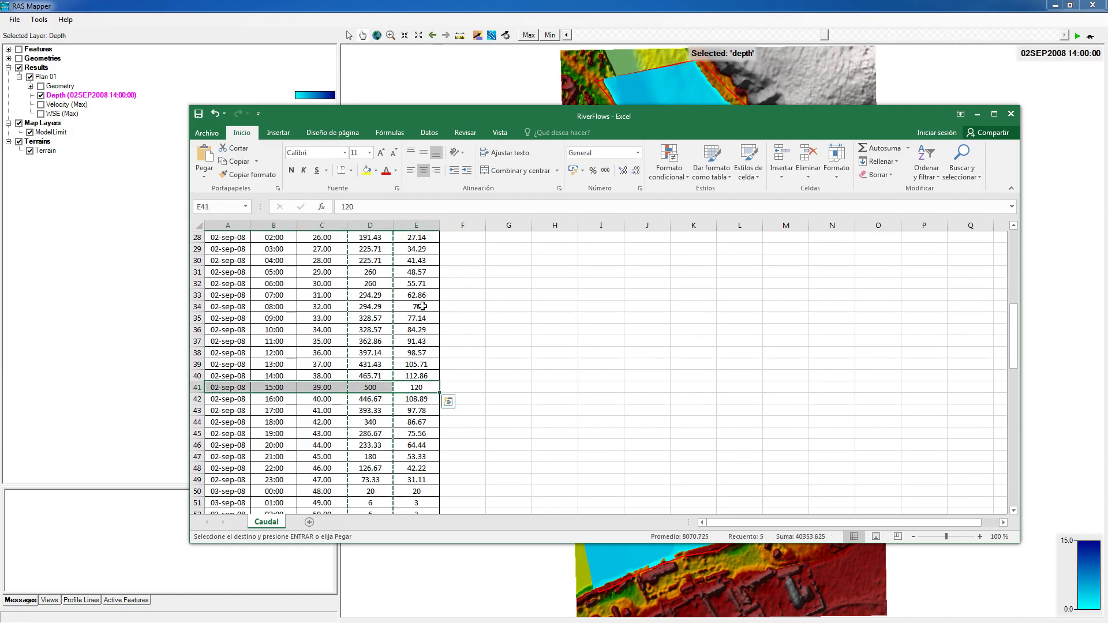
click(978, 115)
drag(831, 36, 837, 38)
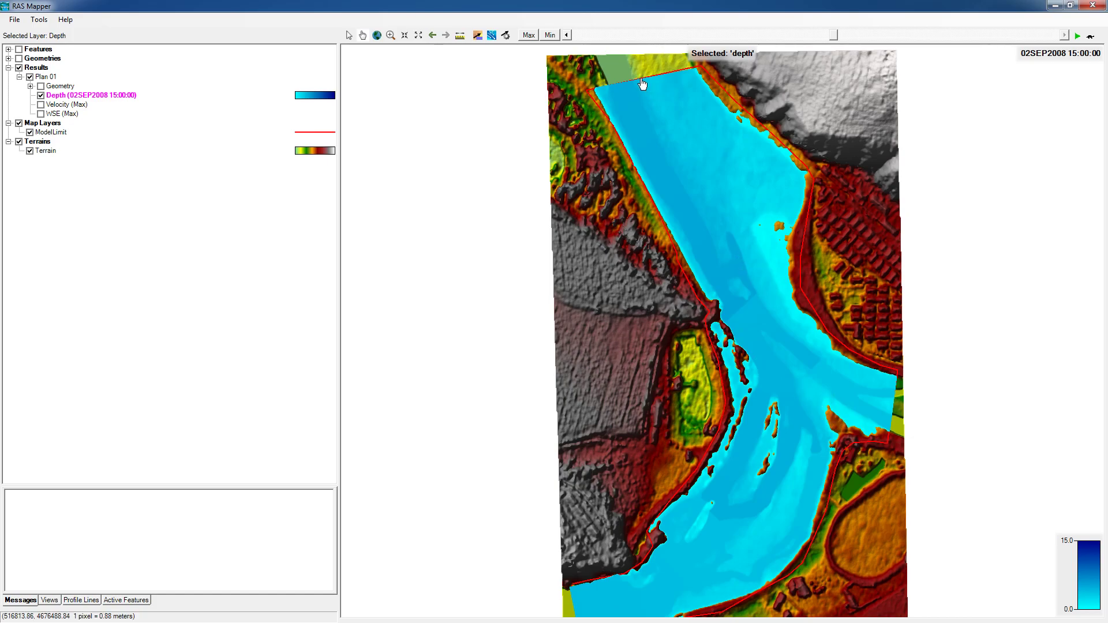
- Turn on animated flow particle tracing over the 02SEP2008 15:00 depth map
mouse_move(664, 203)
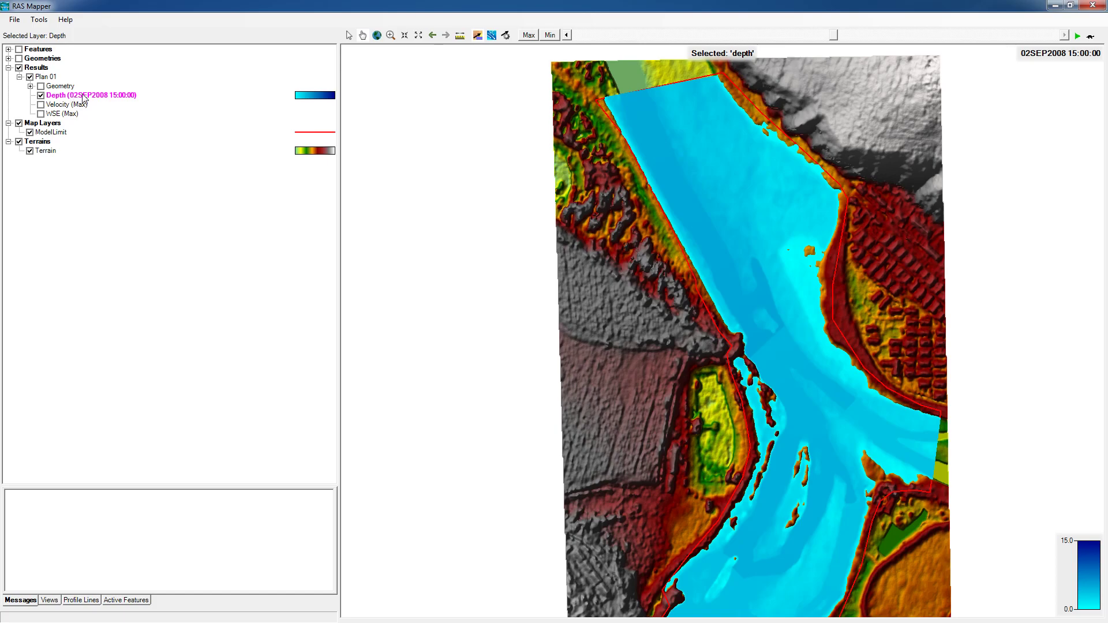
click(491, 35)
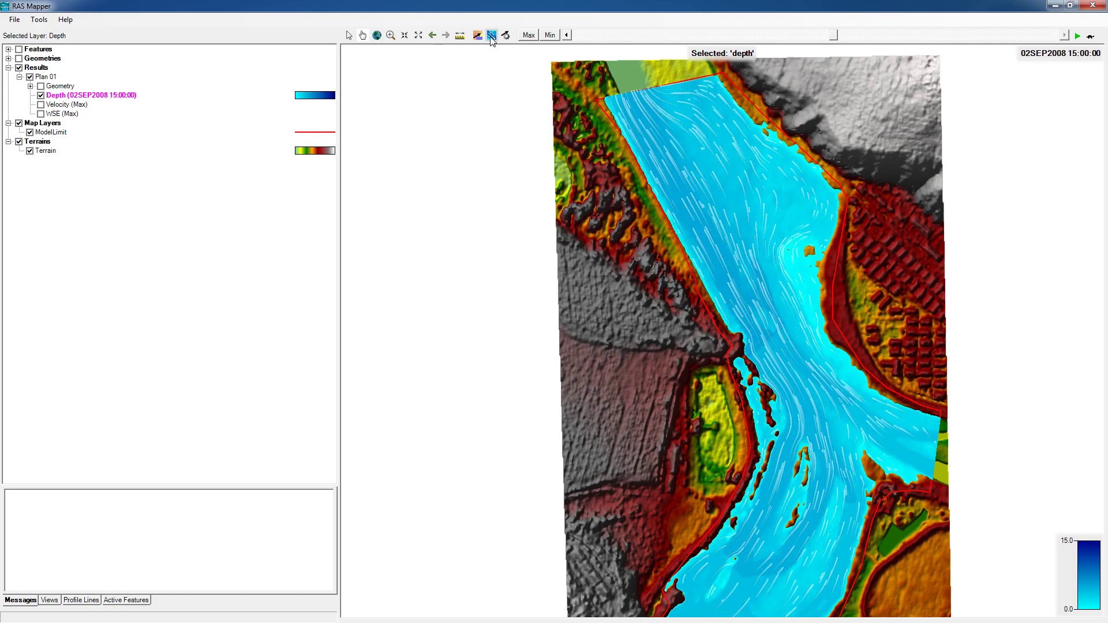
- Zoom in on the main river channel at peak flow
scroll(560, 285, up, 1)
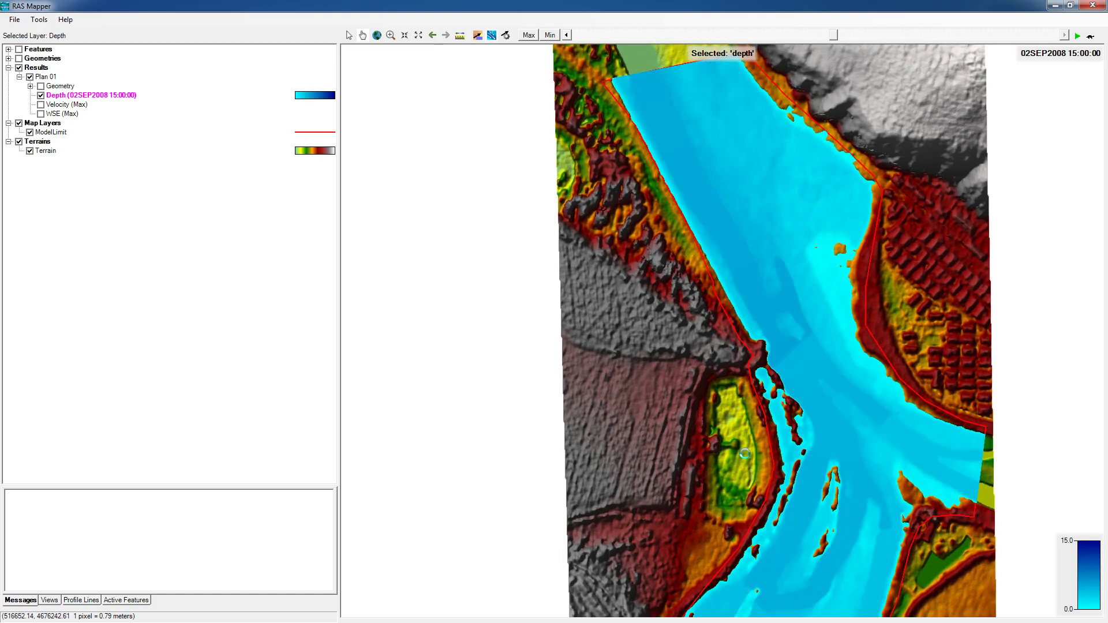